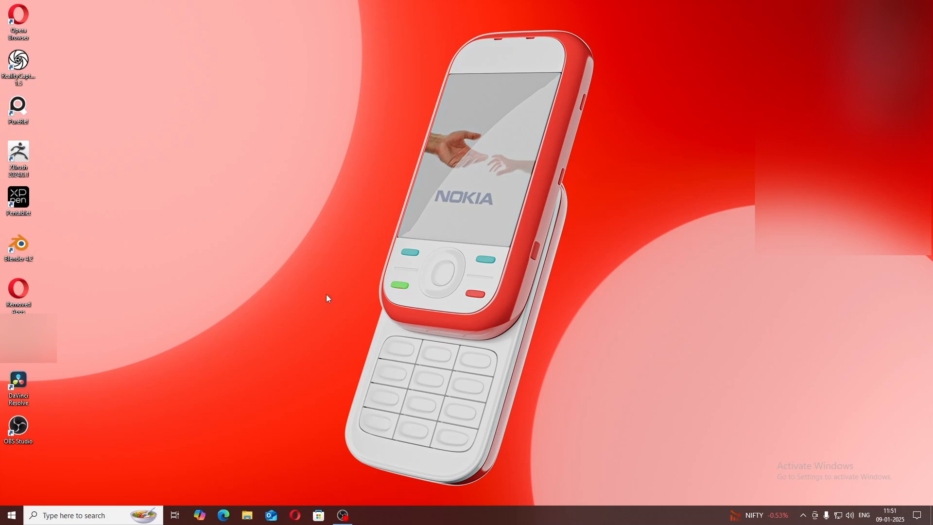
pyautogui.rightClick(332, 221)
pyautogui.click(351, 251)
pyautogui.doubleClick(20, 111)
pyautogui.click(296, 516)
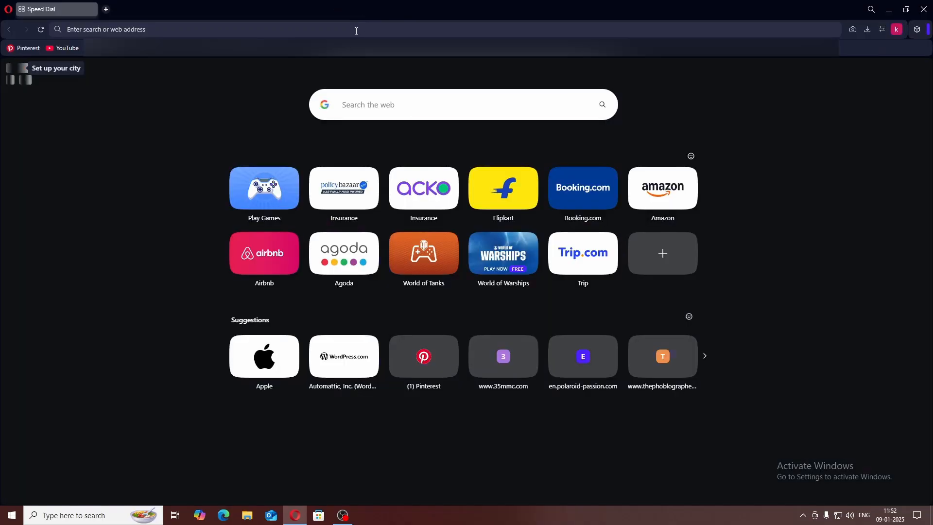
pyautogui.write('pure')
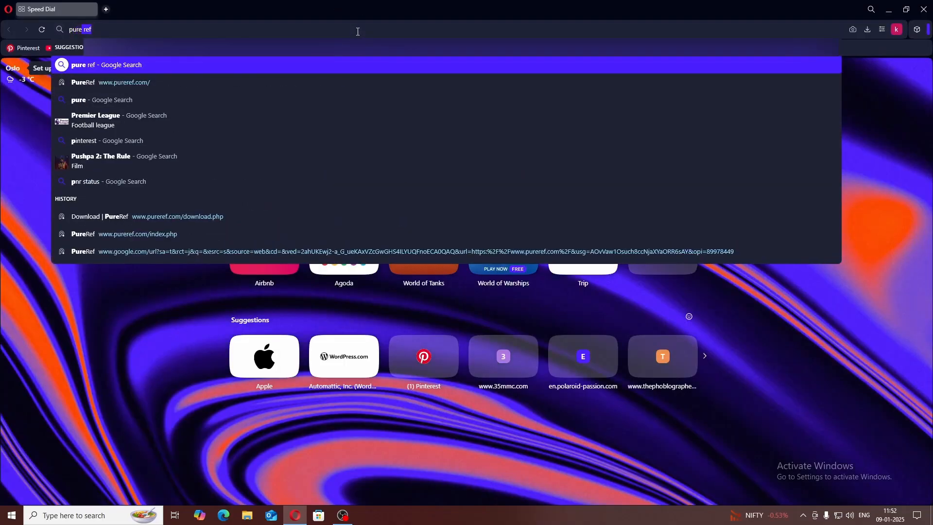
pyautogui.press('Down')
pyautogui.press('Return')
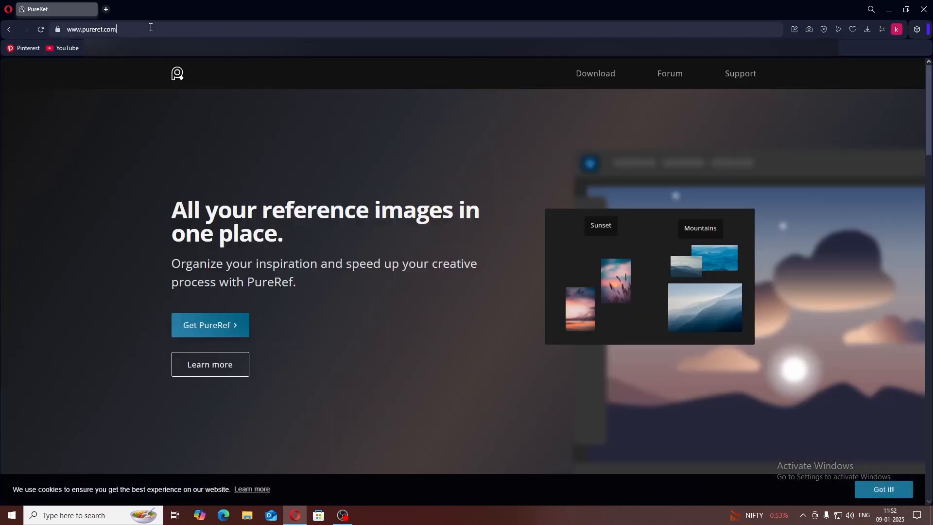
# Step: Open the page for getting PureRef from the website's home page
pyautogui.scroll(-1, 407, 307)
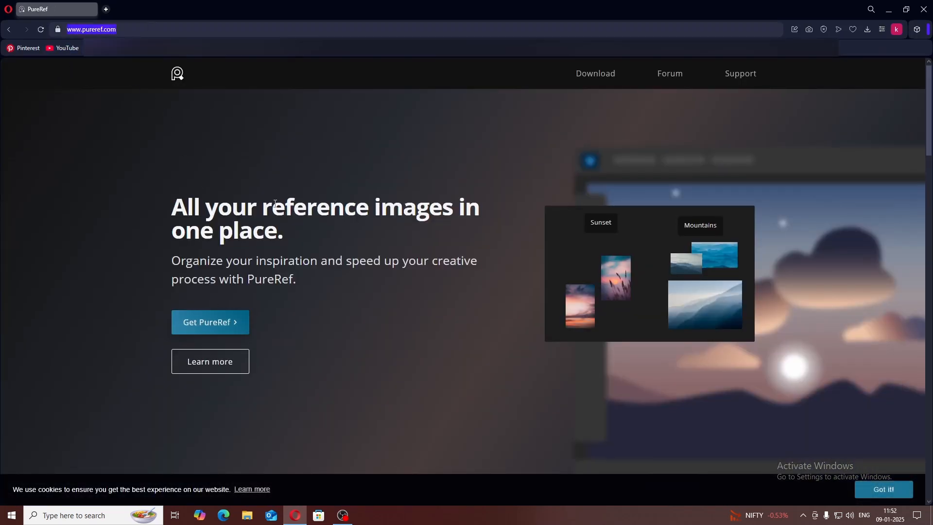
pyautogui.click(375, 259)
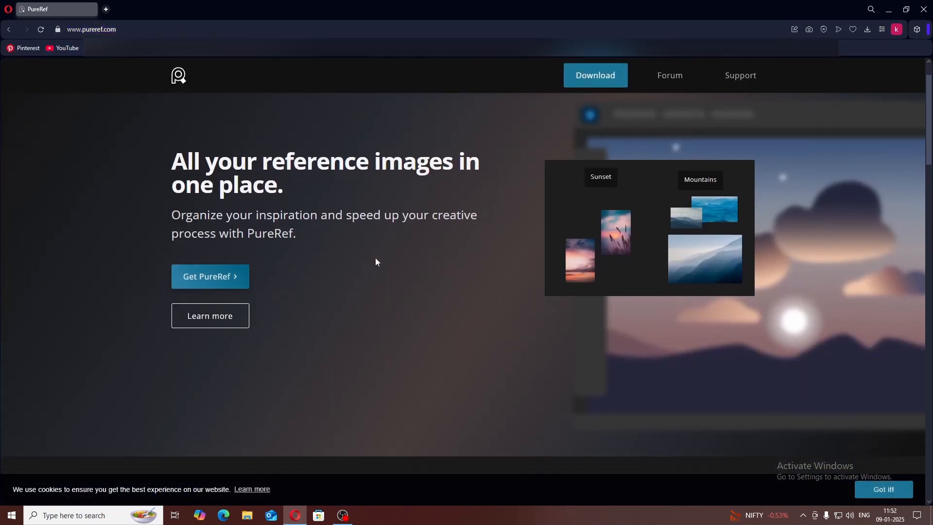
pyautogui.click(220, 273)
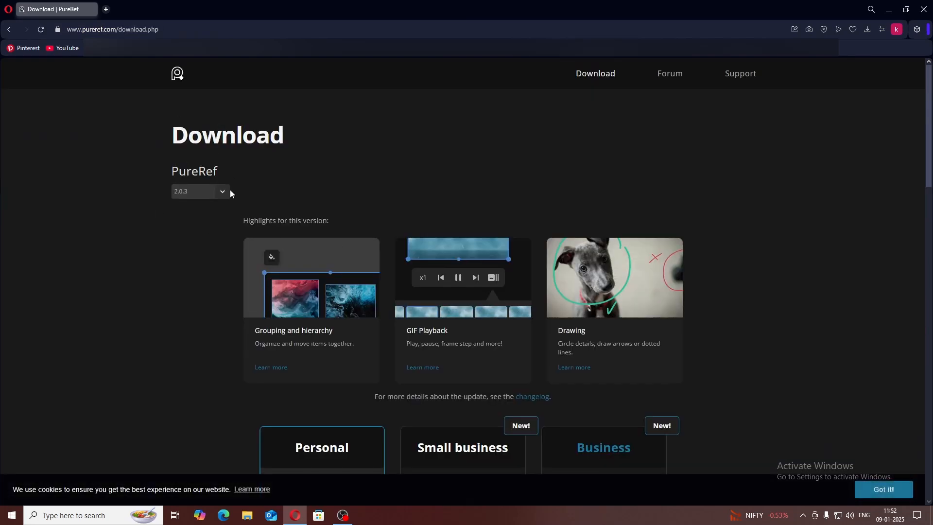
# Step: Examine the PureRef download page's licence types, platform choices, contribution amounts and checkout summary
pyautogui.scroll(-8, 340, 204)
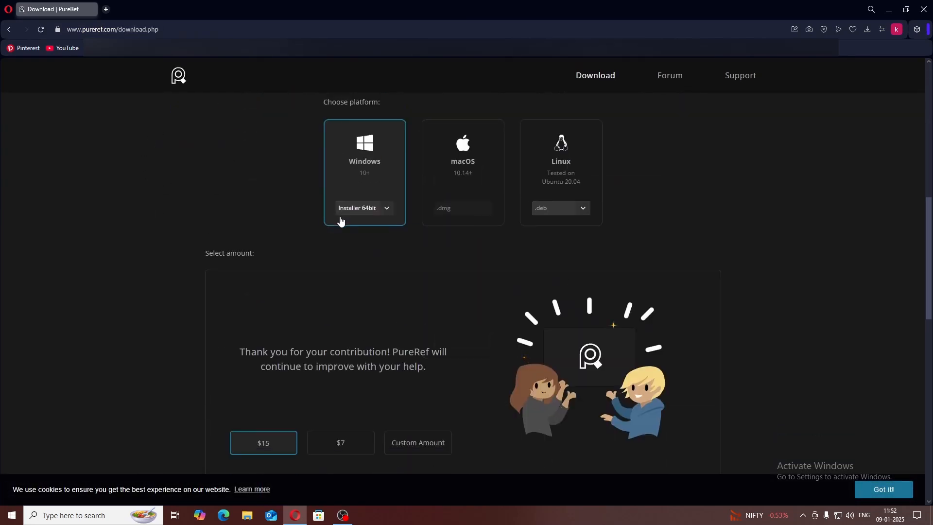
pyautogui.scroll(4, 340, 221)
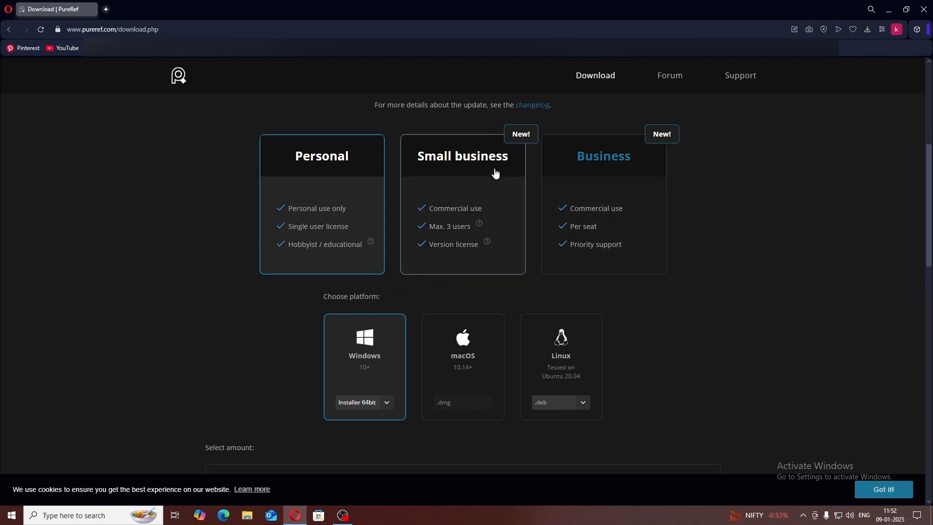
pyautogui.scroll(1, 395, 208)
pyautogui.scroll(-2, 596, 252)
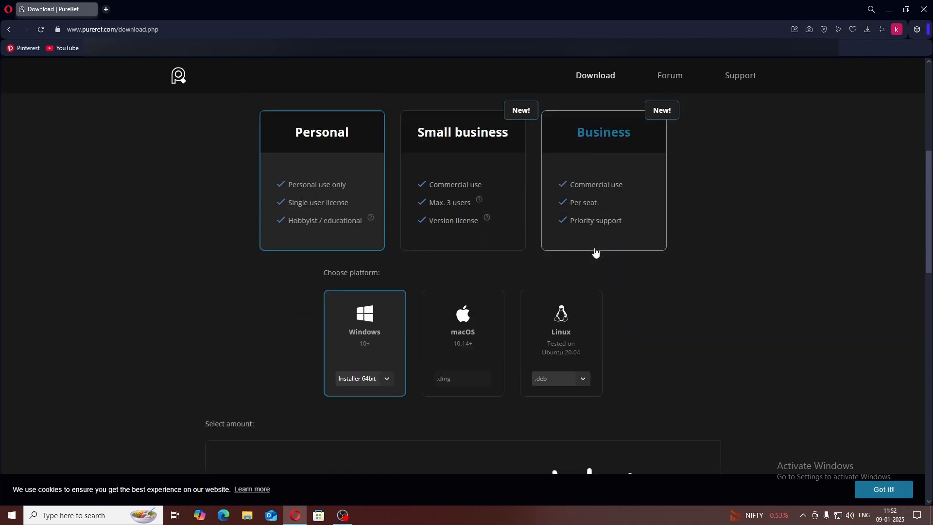
pyautogui.scroll(-2, 595, 252)
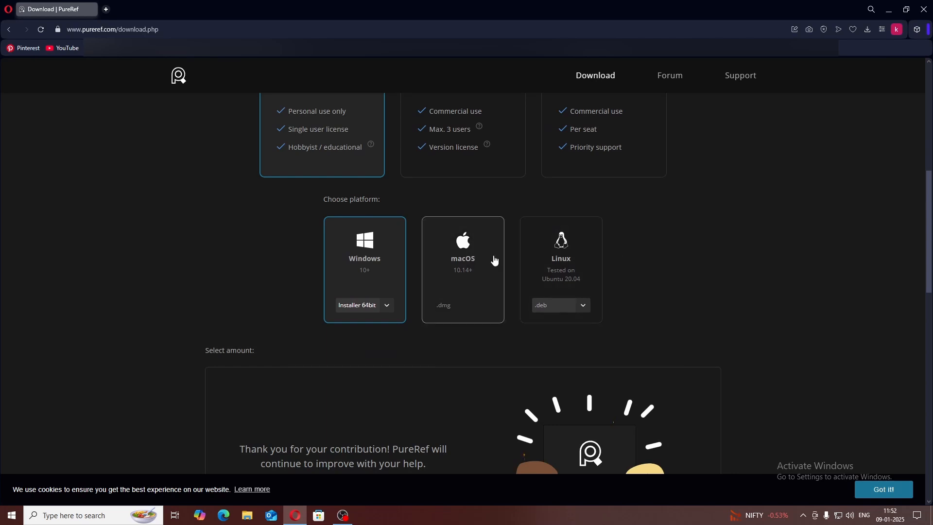
pyautogui.scroll(-1, 472, 260)
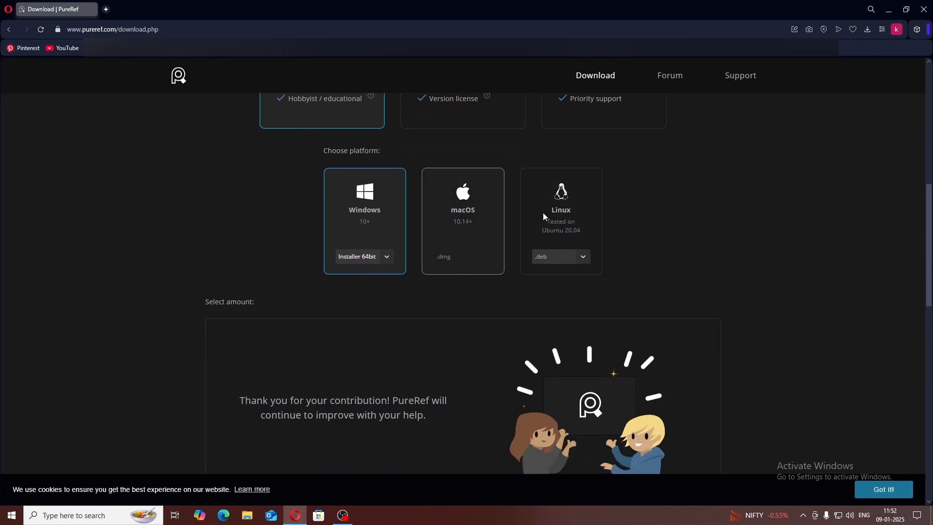
pyautogui.scroll(-5, 544, 251)
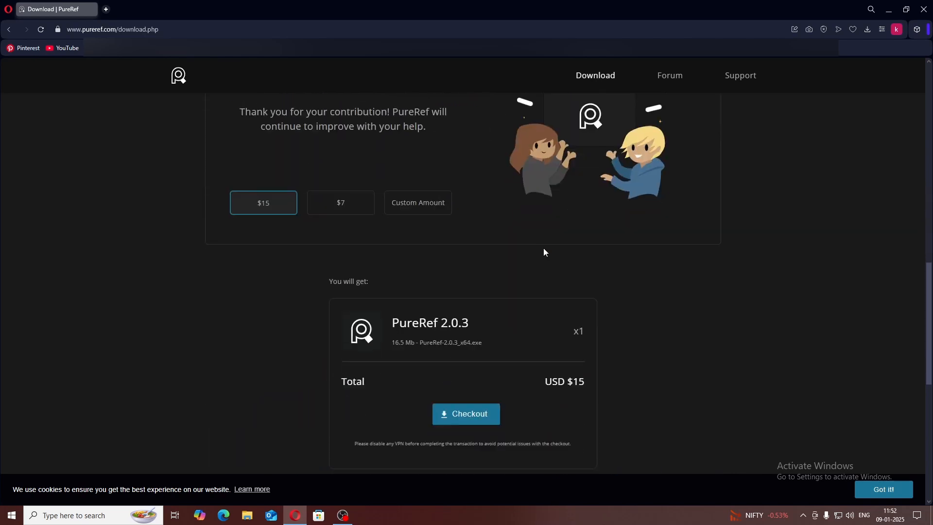
pyautogui.scroll(4, 549, 209)
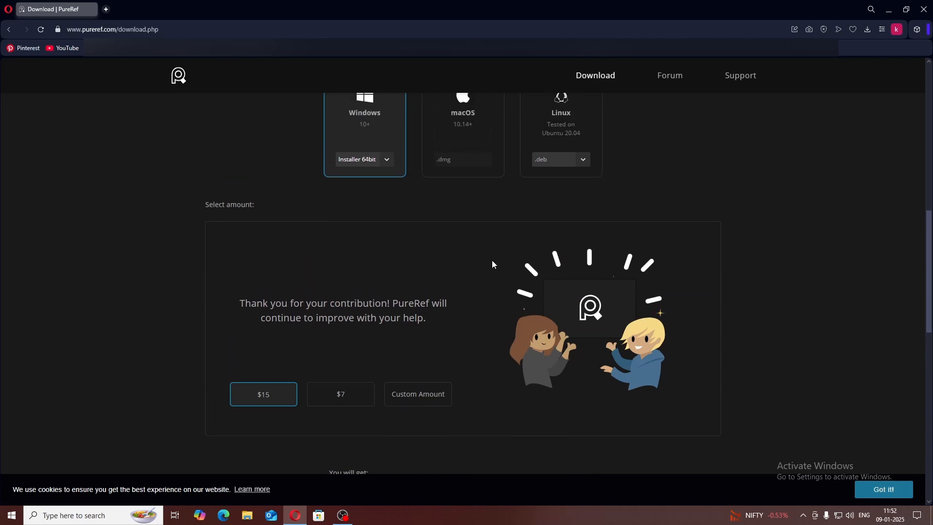
pyautogui.scroll(1, 202, 287)
pyautogui.scroll(-3, 477, 352)
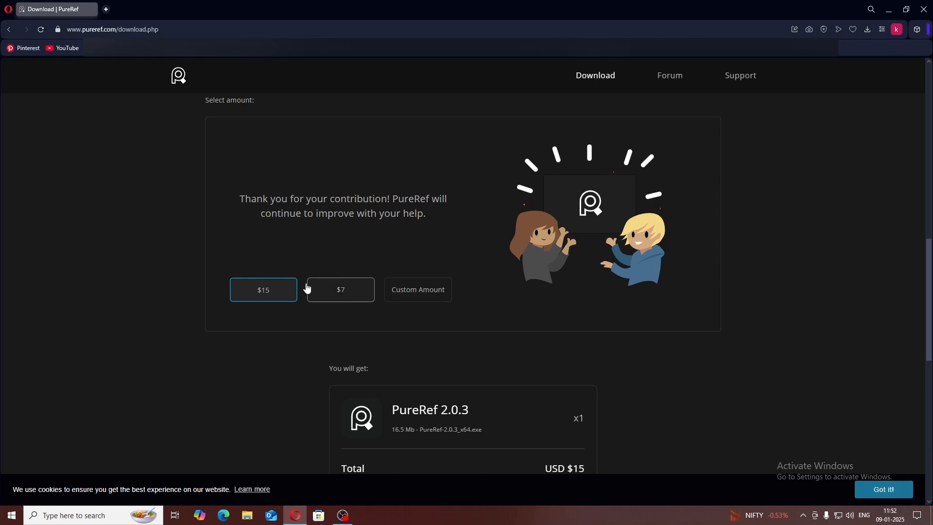
pyautogui.scroll(1, 425, 262)
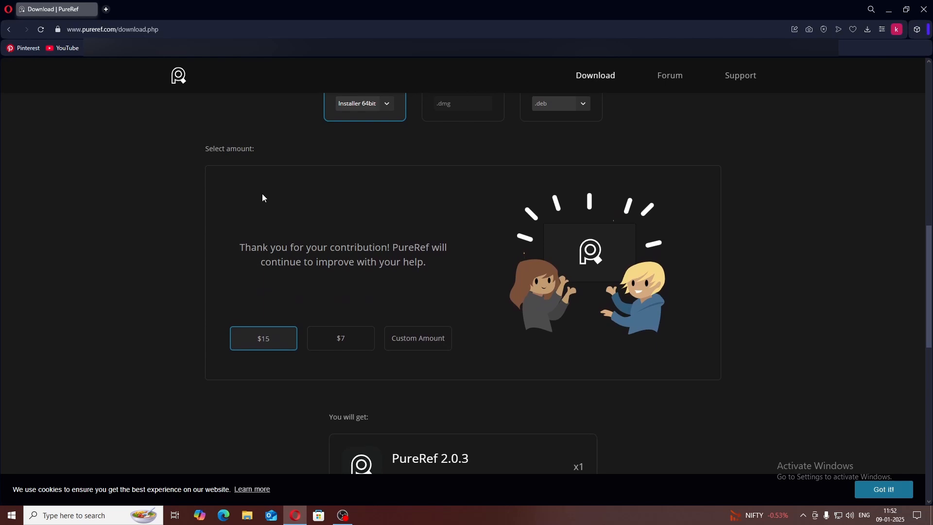
# Step: Try a custom contribution of $20 for PureRef, and replace it with $0 to get the free download
pyautogui.click(435, 343)
pyautogui.write('20')
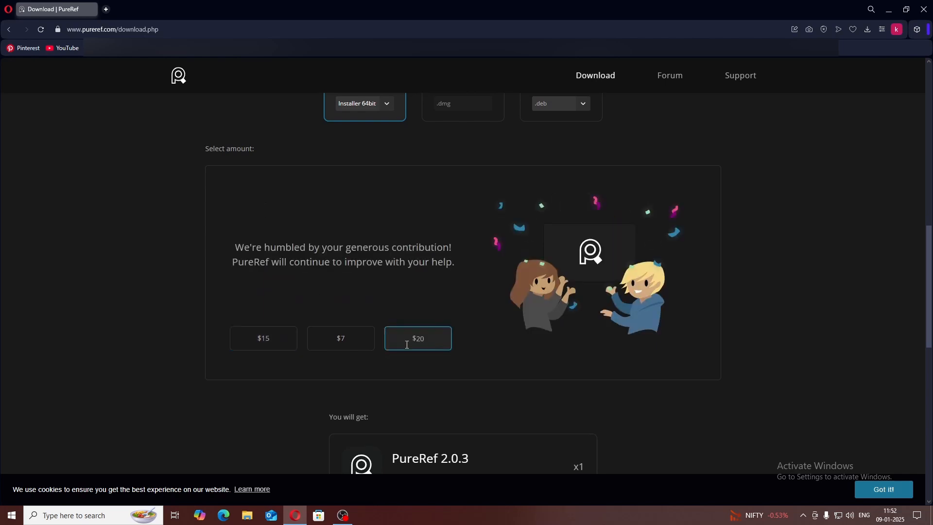
pyautogui.moveTo(431, 339); pyautogui.dragTo(389, 341)
pyautogui.write('0')
pyautogui.scroll(-2, 606, 306)
pyautogui.scroll(-1, 554, 398)
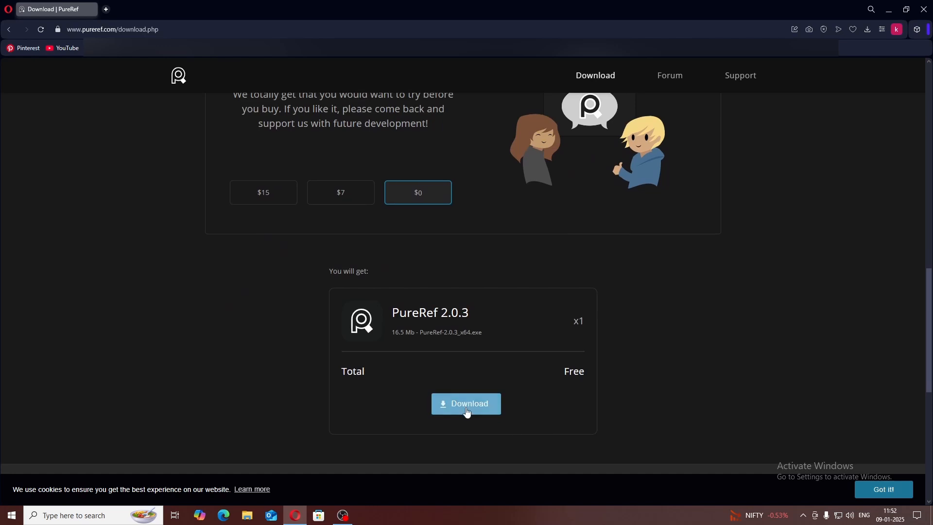
pyautogui.scroll(3, 413, 369)
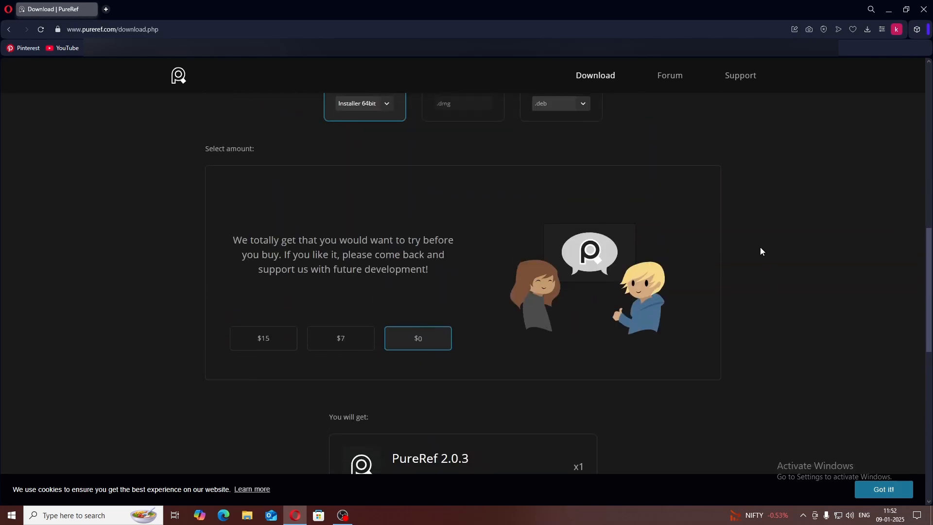
pyautogui.scroll(1, 669, 227)
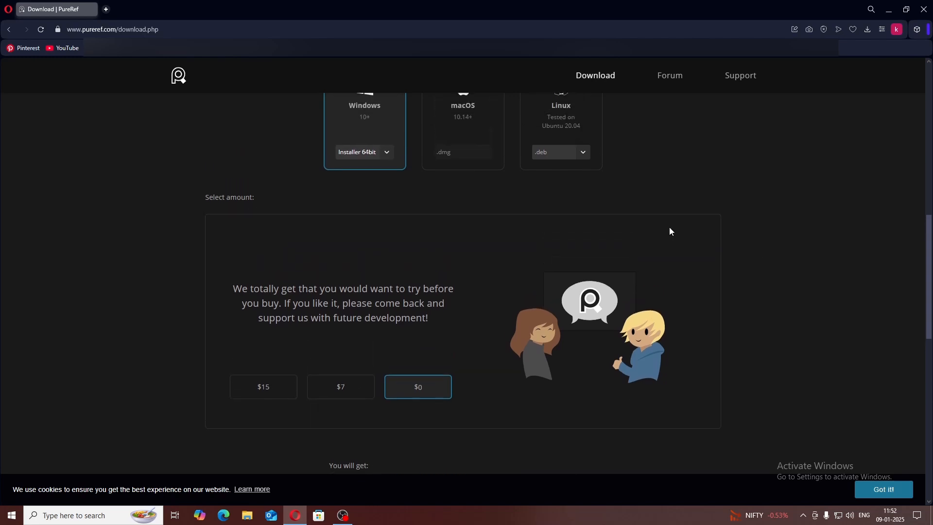
pyautogui.scroll(2, 293, 201)
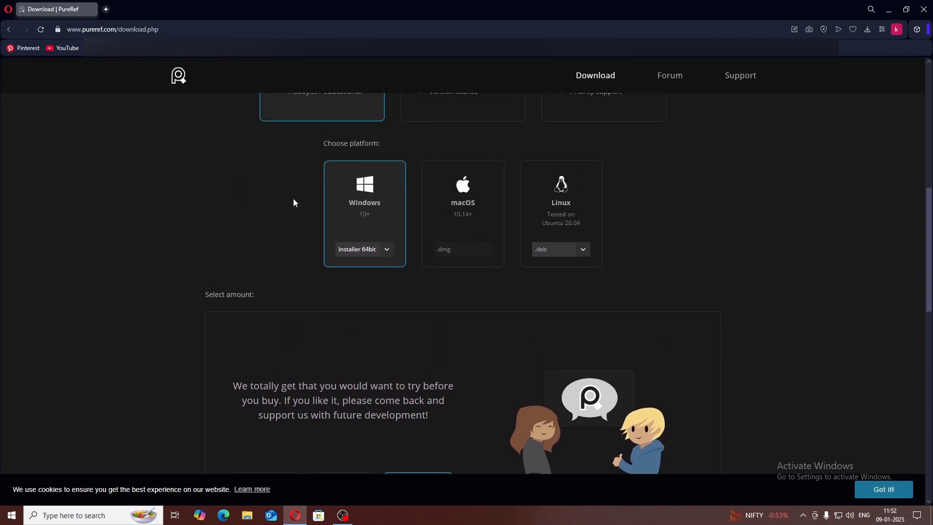
pyautogui.scroll(4, 361, 184)
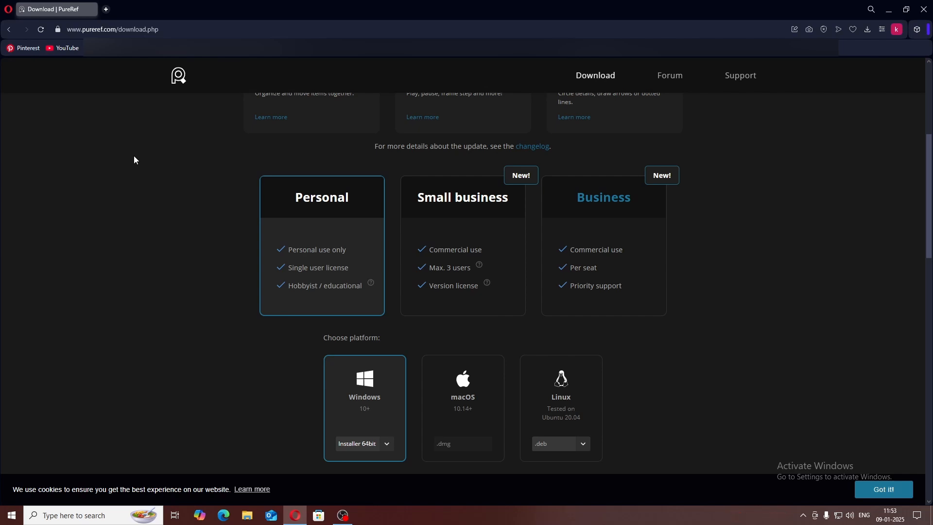
pyautogui.scroll(2, 74, 137)
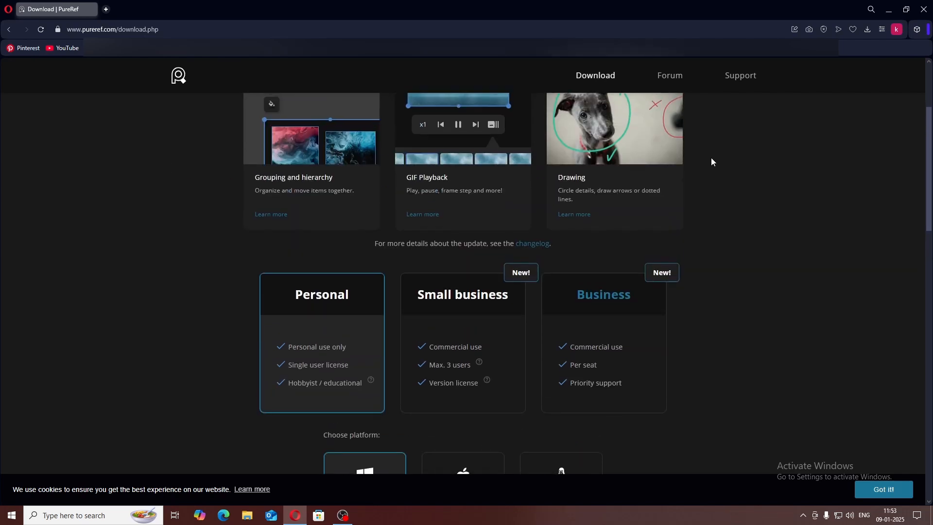
# Step: Search Google for furniture and show the image results
pyautogui.click(632, 29)
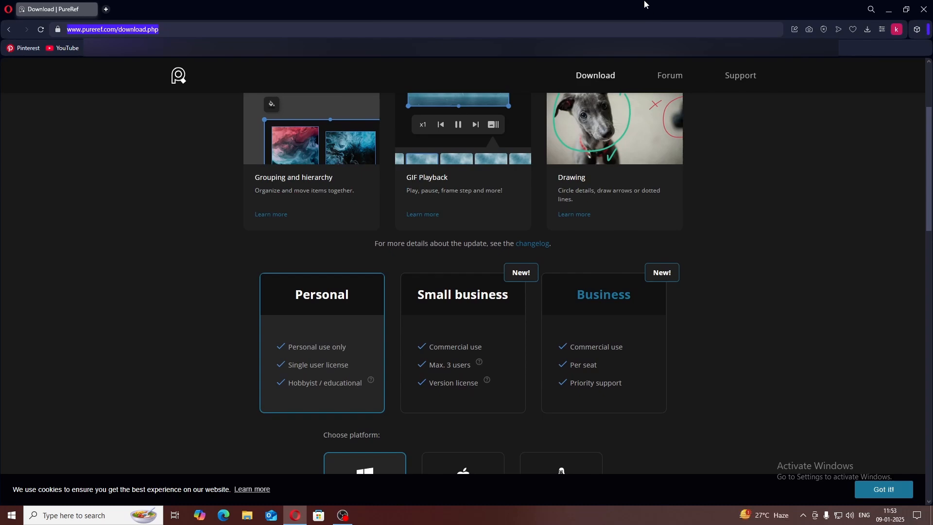
pyautogui.write('funitr')
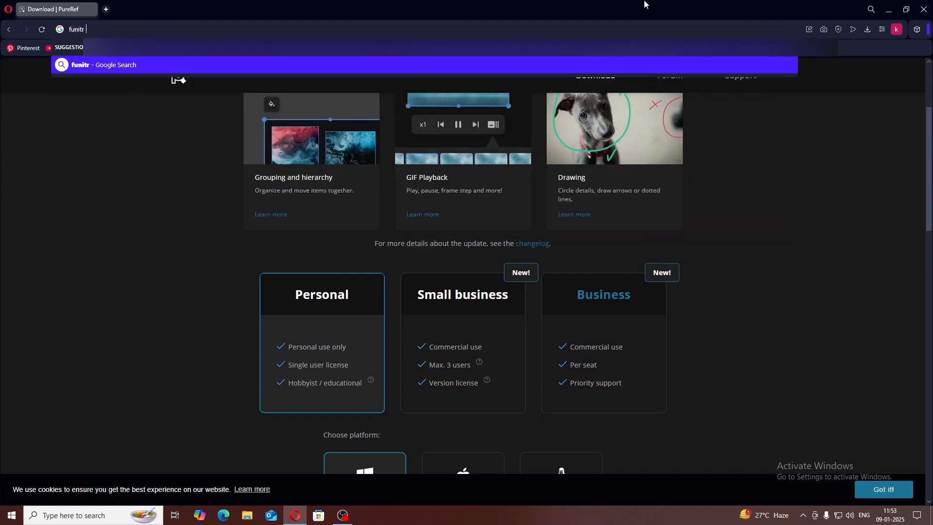
pyautogui.press('BackSpace')
pyautogui.press('BackSpace')
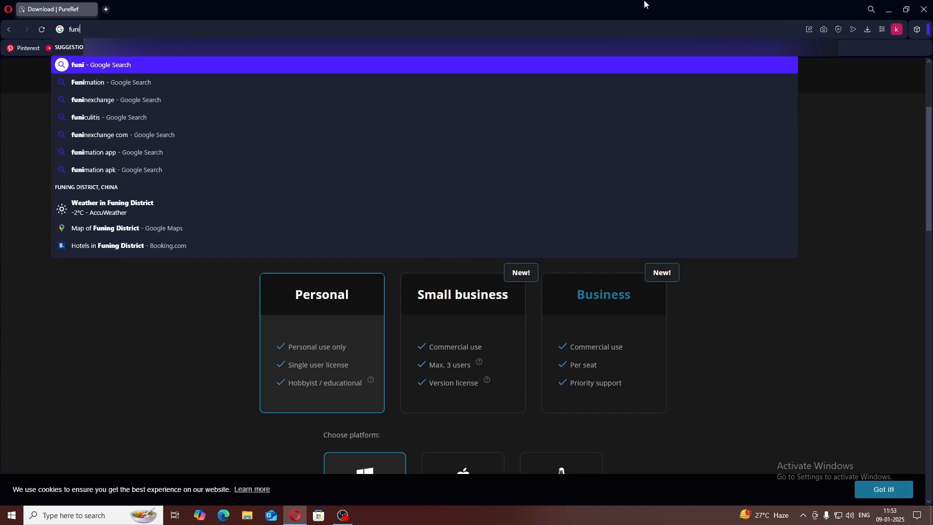
pyautogui.write('ture')
pyautogui.press('Return')
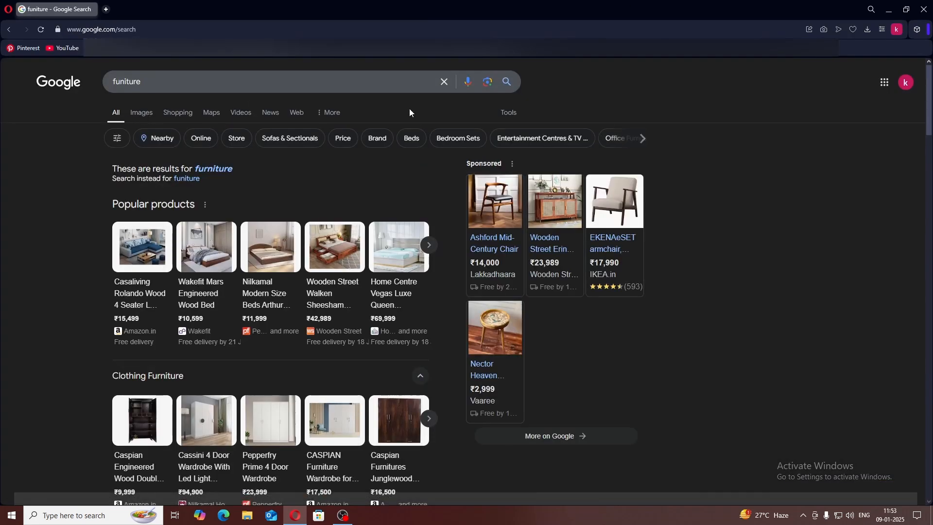
pyautogui.click(145, 119)
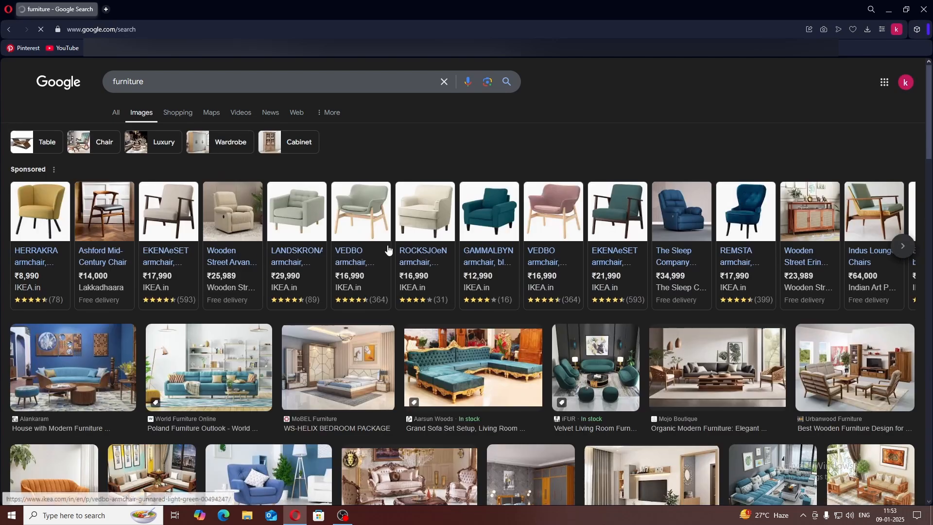
# Step: Open The Sleep Company's Luxe Motorised Recliner Sofa from the sponsored image results and view its product photos
pyautogui.scroll(-3, 128, 250)
pyautogui.scroll(2, 128, 250)
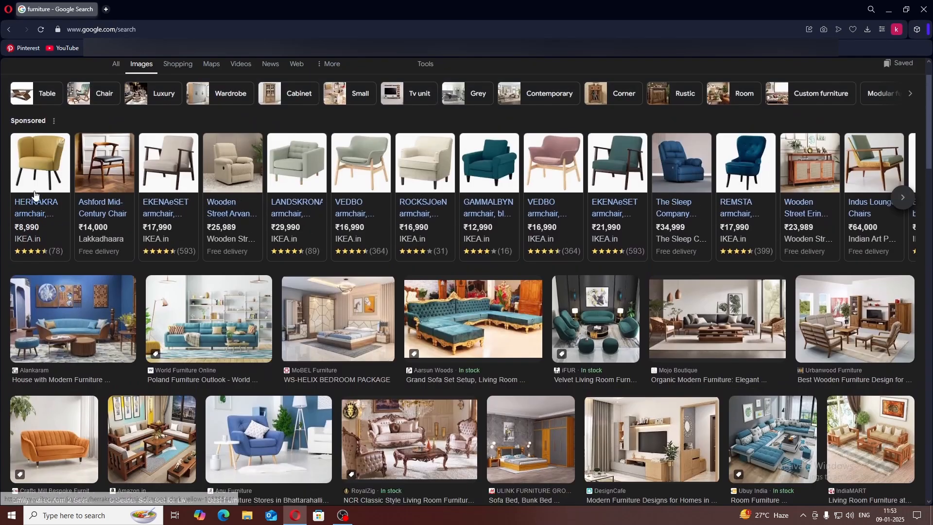
pyautogui.click(684, 209)
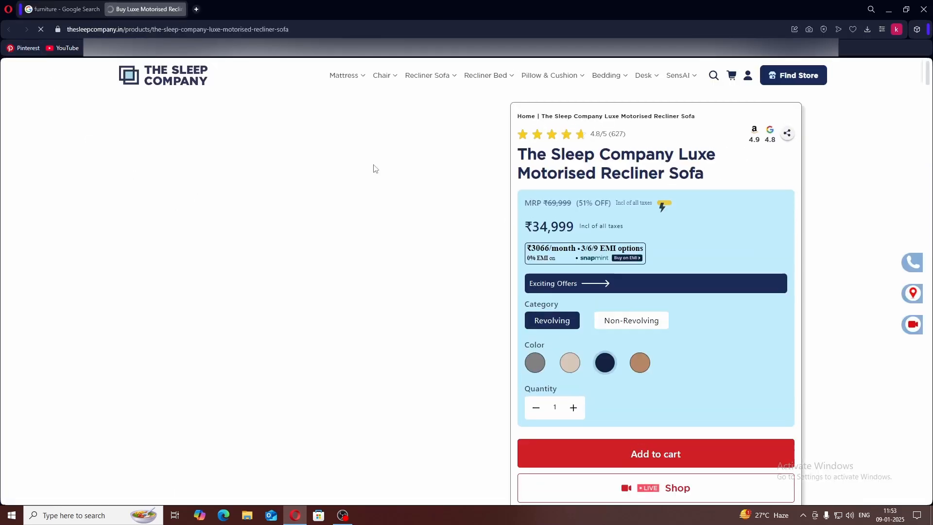
pyautogui.scroll(-5, 424, 260)
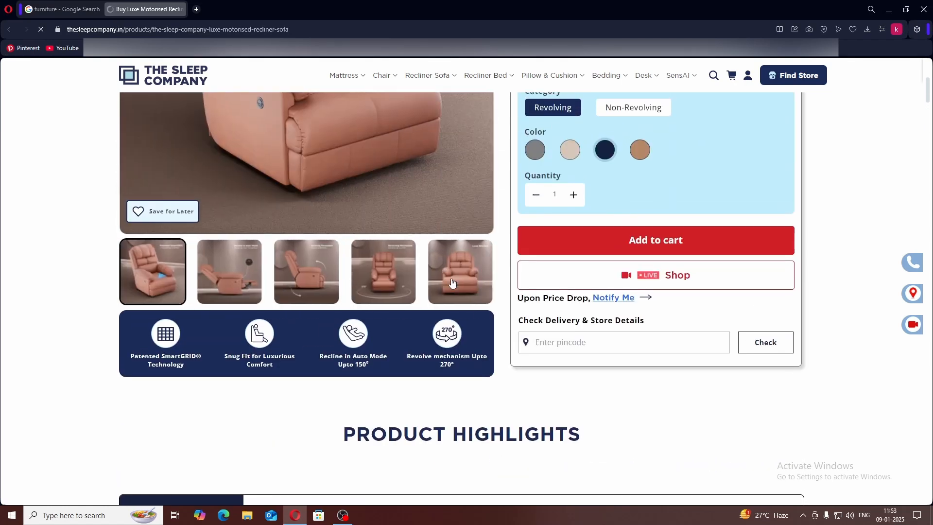
pyautogui.scroll(3, 374, 280)
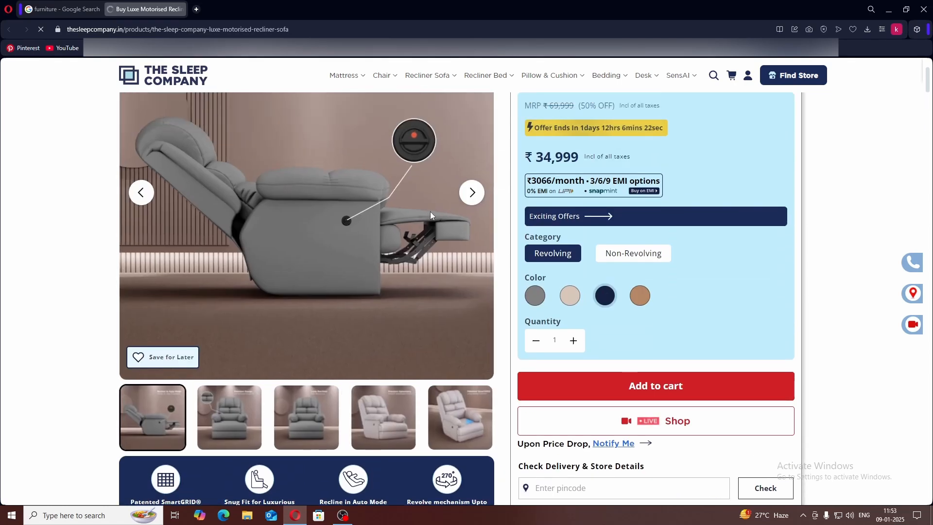
pyautogui.click(471, 192)
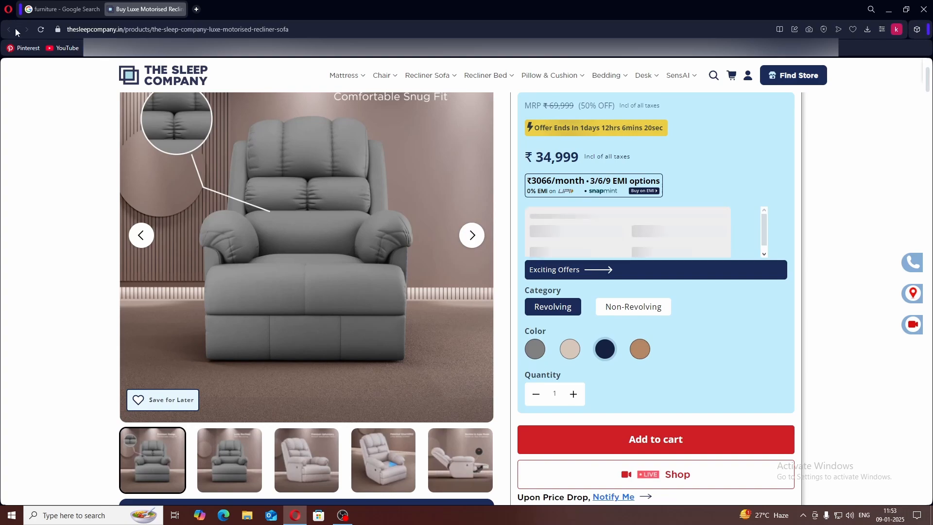
# Step: Return to the furniture image results and open the product page of IKEA's pink VEDBO armchair
pyautogui.hotkey('ctrl', 'Tab')
pyautogui.scroll(1, 751, 271)
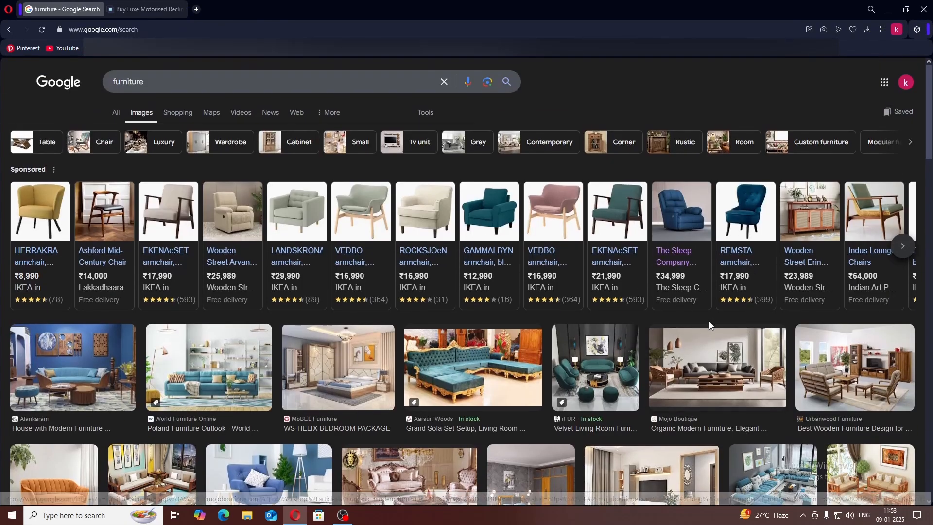
pyautogui.scroll(-3, 752, 271)
pyautogui.scroll(3, 602, 236)
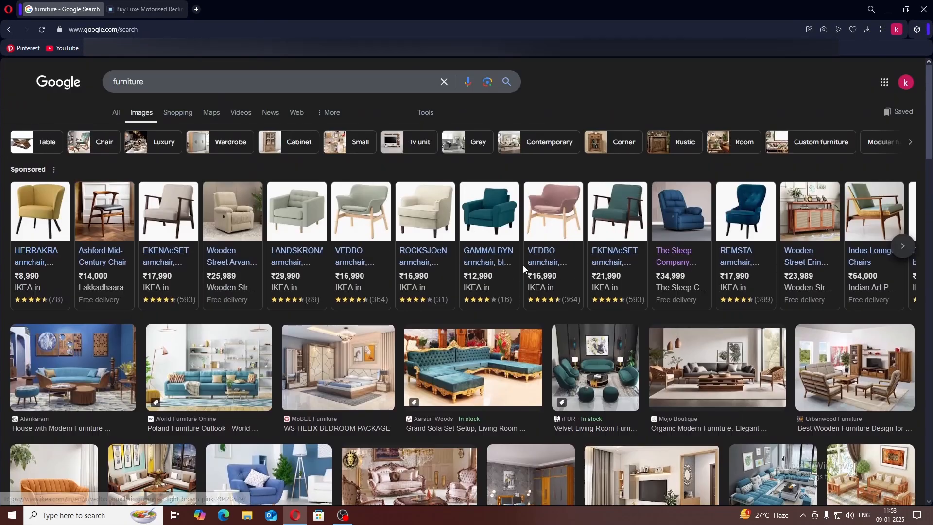
pyautogui.click(549, 253)
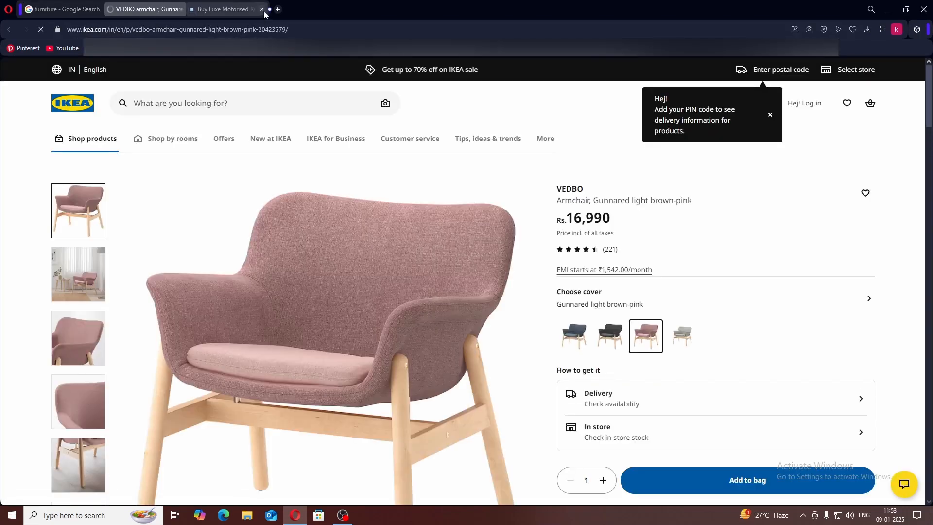
# Step: Close the recliner sofa's page and look through the VEDBO armchair's product photos and dimension drawing
pyautogui.click(262, 9)
pyautogui.moveTo(78, 419)
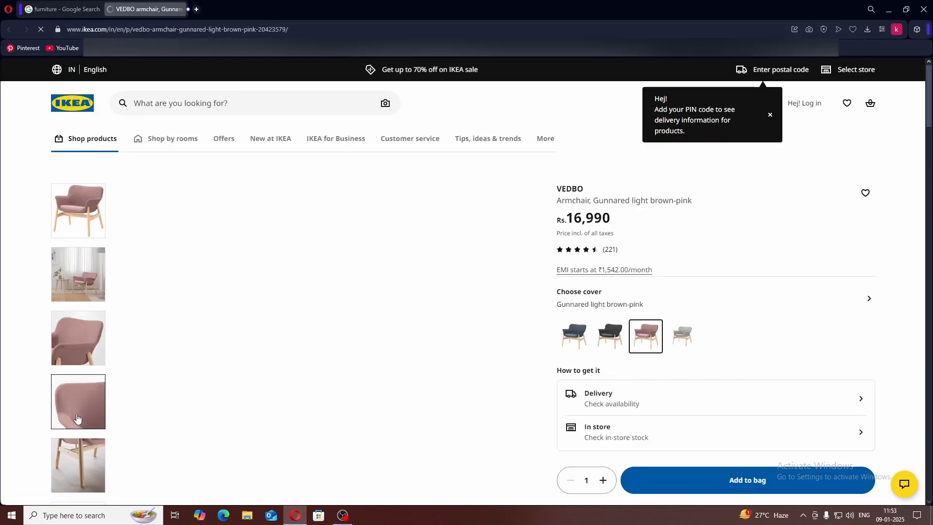
pyautogui.scroll(-2, 257, 346)
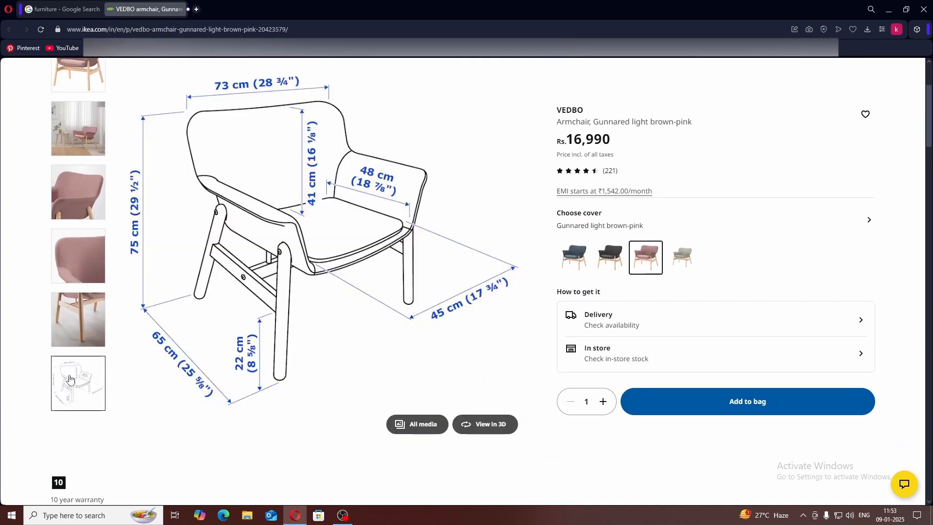
pyautogui.moveTo(82, 310)
pyautogui.moveTo(83, 264)
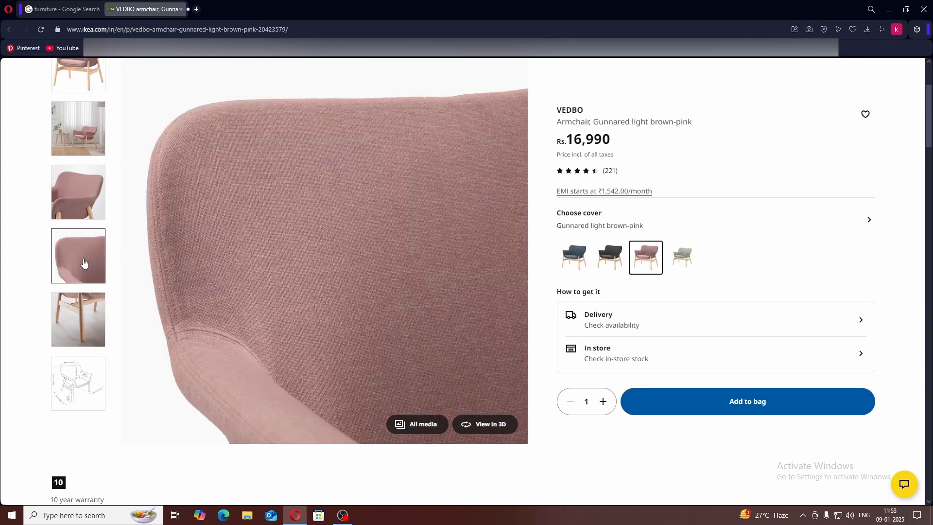
# Step: Launch PureRef and place its empty board window over the armchair's product page
pyautogui.press('super+s')
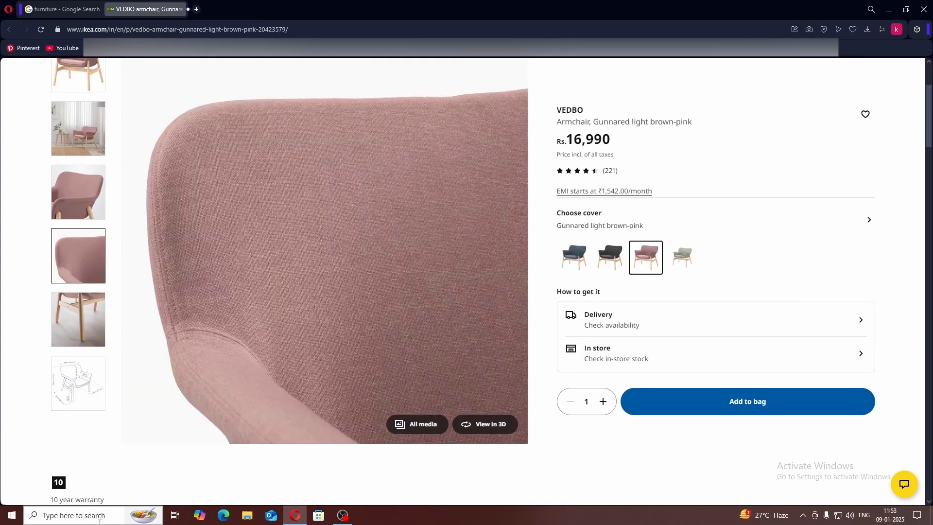
pyautogui.press('Escape')
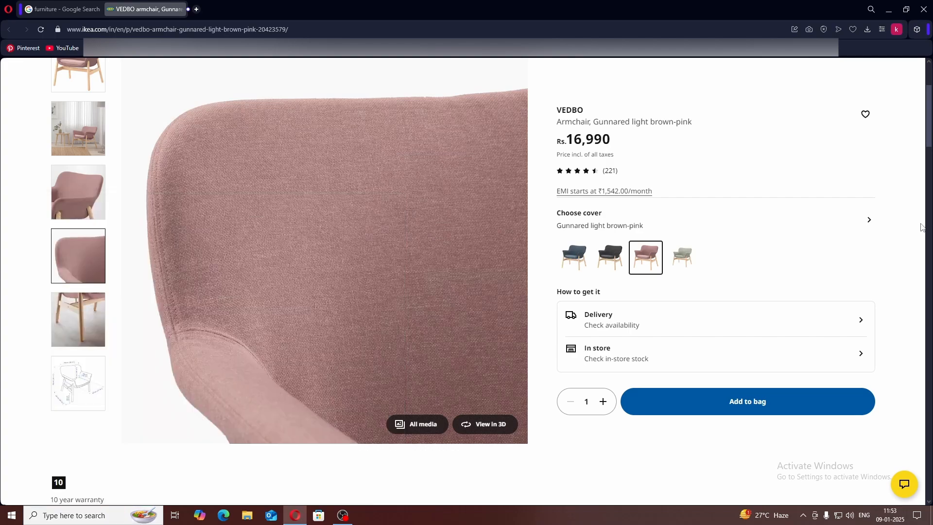
pyautogui.scroll(-10, 330, 291)
pyautogui.scroll(4, 317, 360)
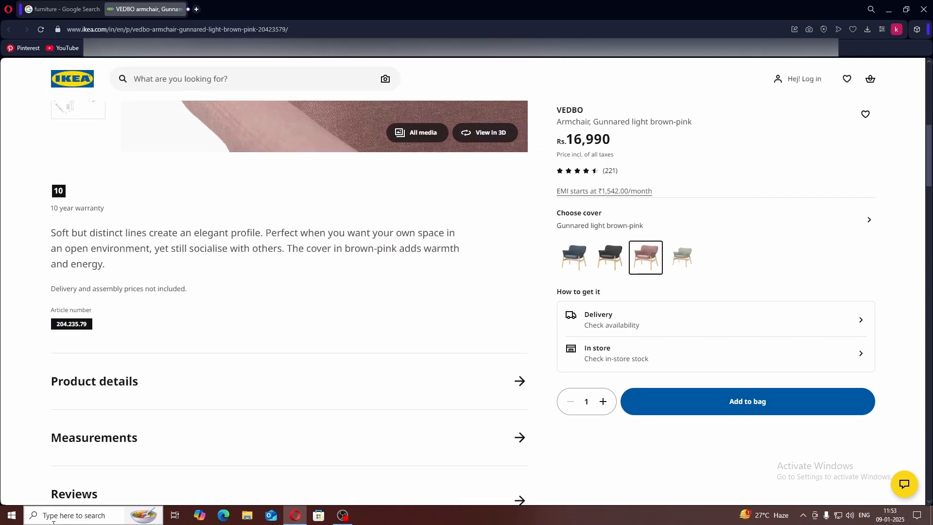
pyautogui.press('super+s')
pyautogui.write('p')
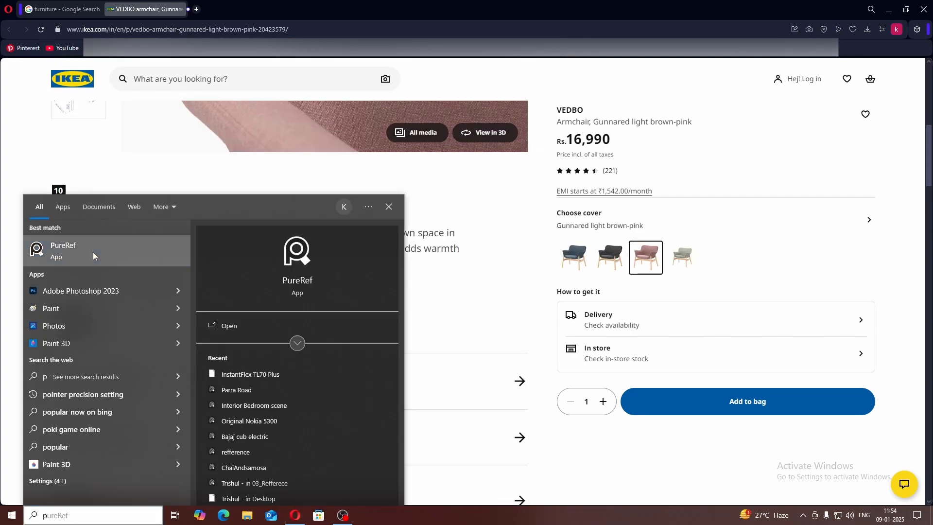
pyautogui.click(63, 250)
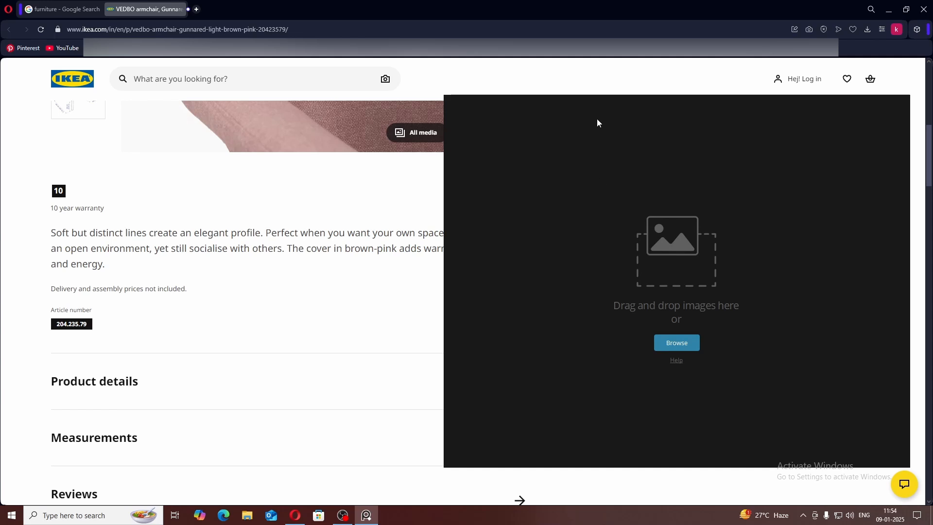
pyautogui.moveTo(597, 123); pyautogui.dragTo(561, 102)
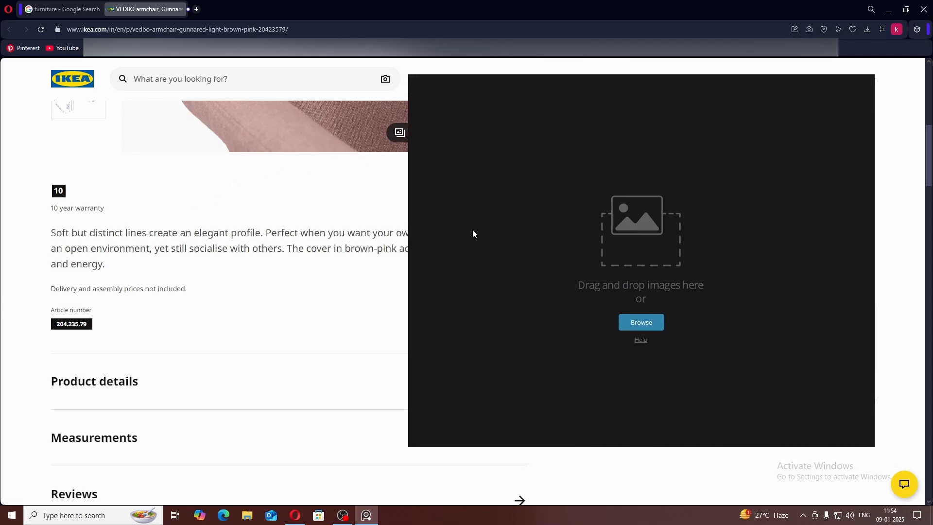
# Step: Try to transfer the armchair photo from the product page into PureRef with Always on top switched off
pyautogui.hotkey('ctrl', 'shift', 'a')
pyautogui.scroll(3, 253, 196)
pyautogui.moveTo(260, 214); pyautogui.dragTo(381, 452)
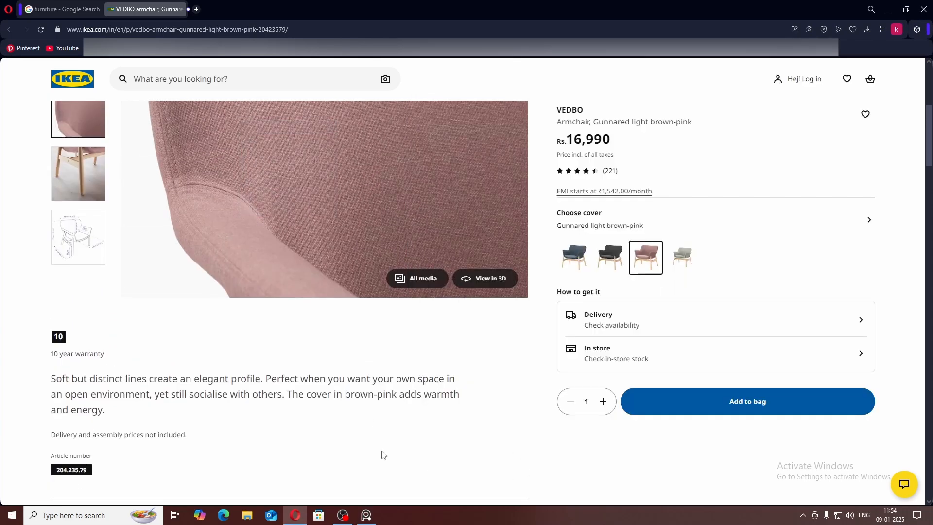
pyautogui.click(368, 520)
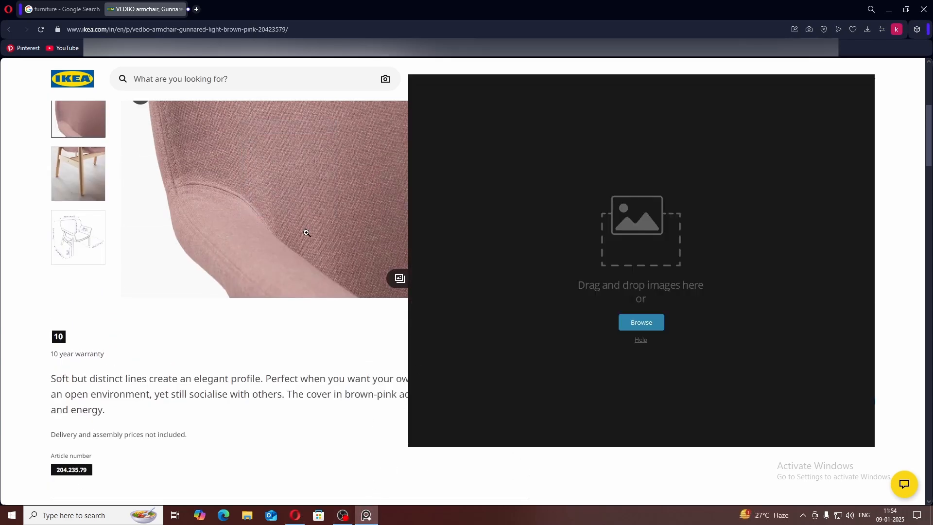
pyautogui.moveTo(308, 233); pyautogui.dragTo(527, 266)
pyautogui.click(370, 515)
# Step: Enable Always on top for the PureRef window and check that option among its modes
pyautogui.moveTo(649, 86); pyautogui.dragTo(471, 76)
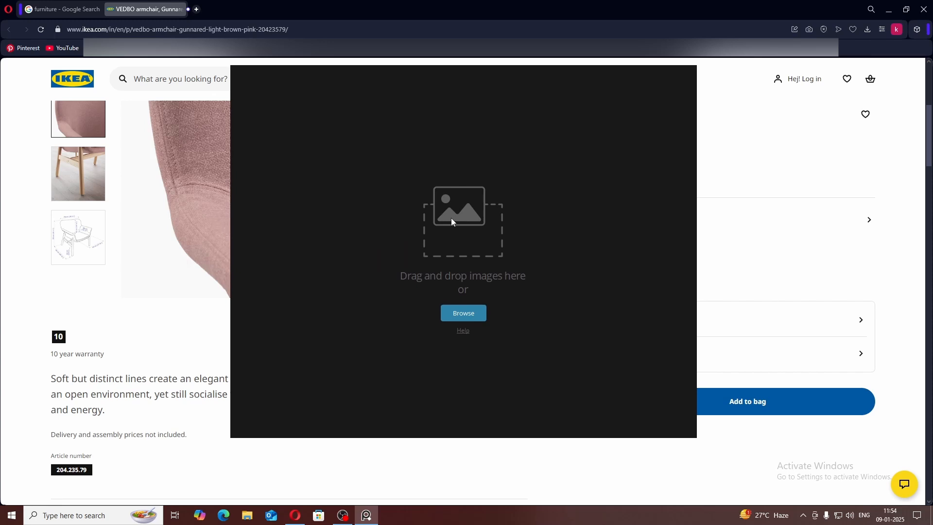
pyautogui.hotkey('ctrl', 'shift', 'a')
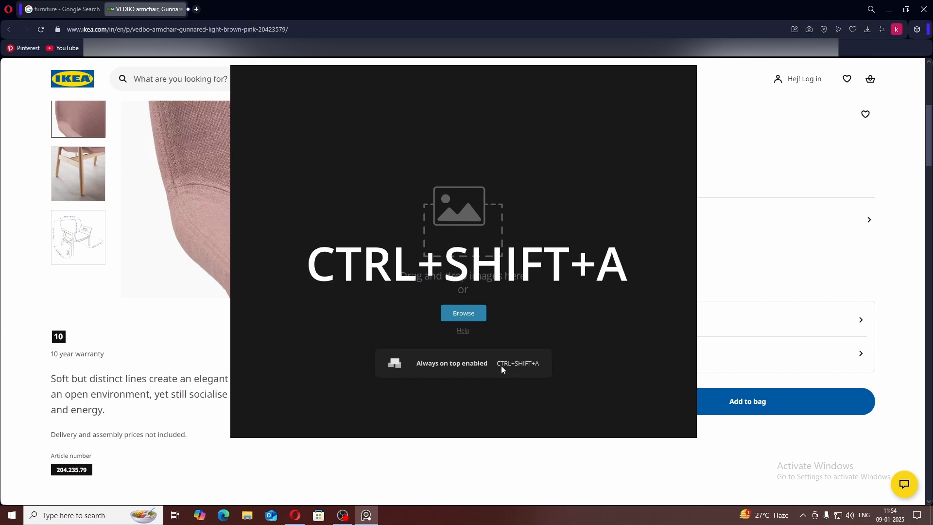
pyautogui.rightClick(427, 155)
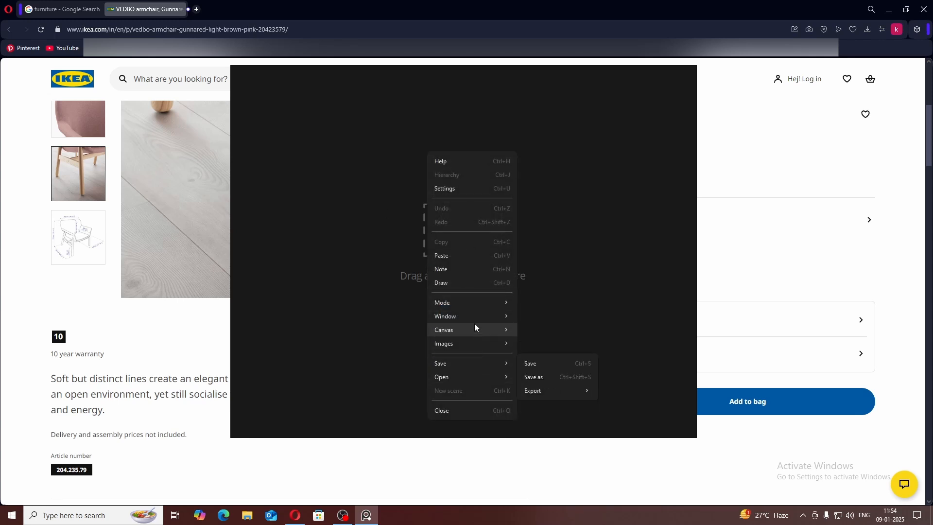
pyautogui.click(313, 209)
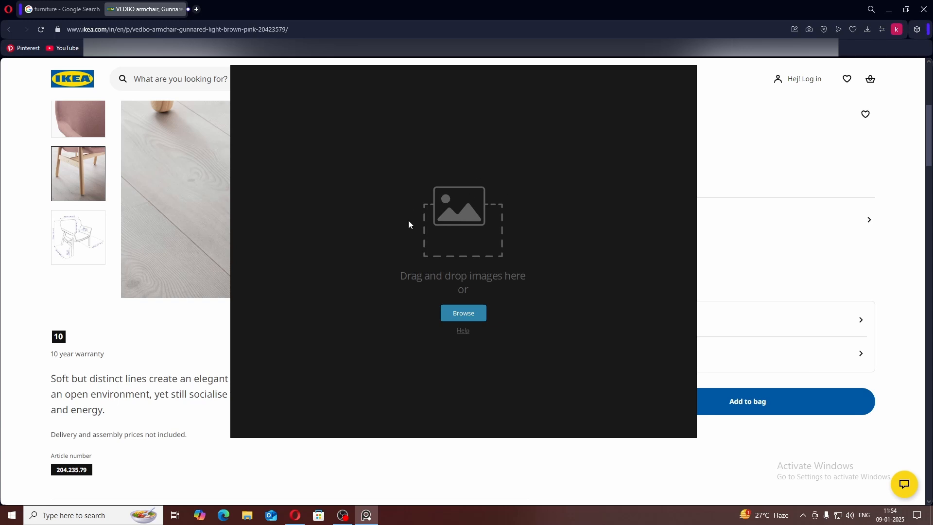
pyautogui.rightClick(387, 139)
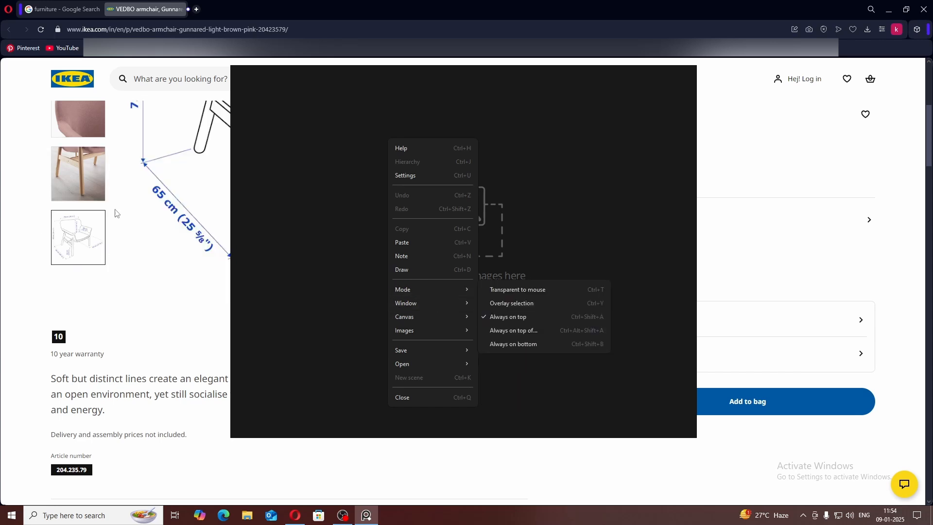
pyautogui.click(643, 204)
# Step: Narrow the PureRef window, place it beside the product photos, and display the armchair's full-view photo on the page
pyautogui.moveTo(458, 76); pyautogui.dragTo(595, 95)
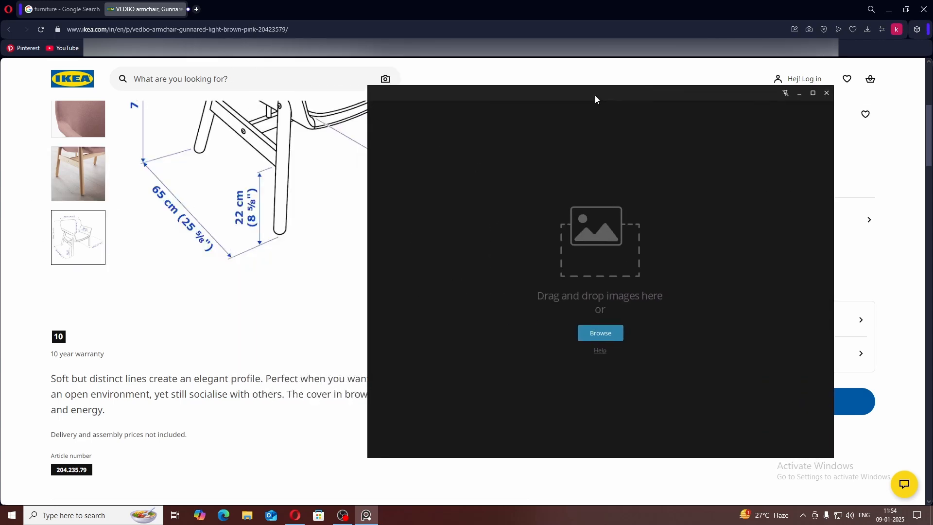
pyautogui.scroll(2, 218, 170)
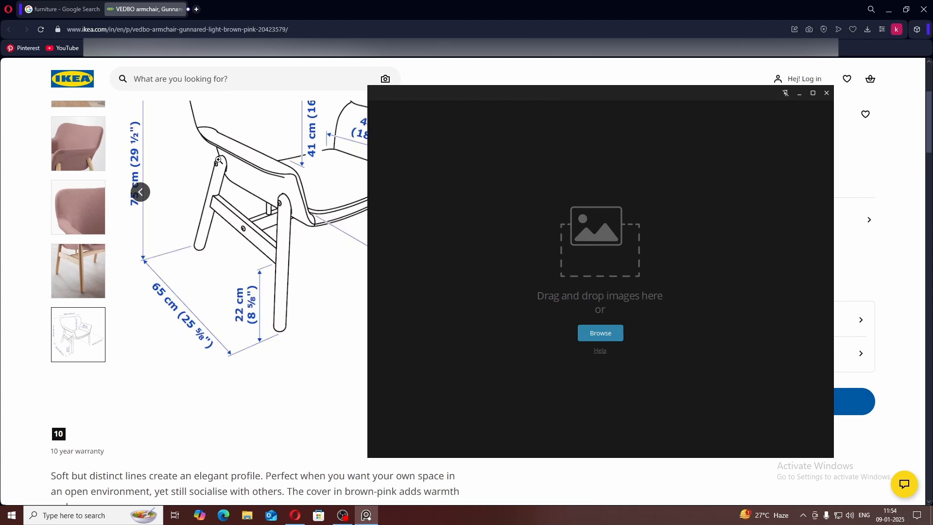
pyautogui.scroll(3, 219, 160)
pyautogui.moveTo(368, 86)
pyautogui.mouseDown()
pyautogui.moveTo(558, 126)
pyautogui.moveTo(558, 106)
pyautogui.mouseUp()
pyautogui.scroll(1, 125, 236)
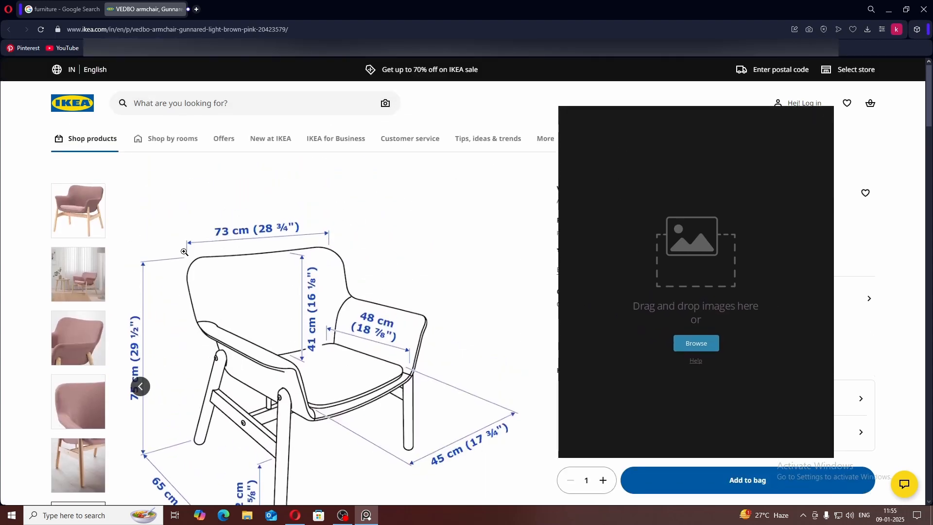
pyautogui.click(81, 238)
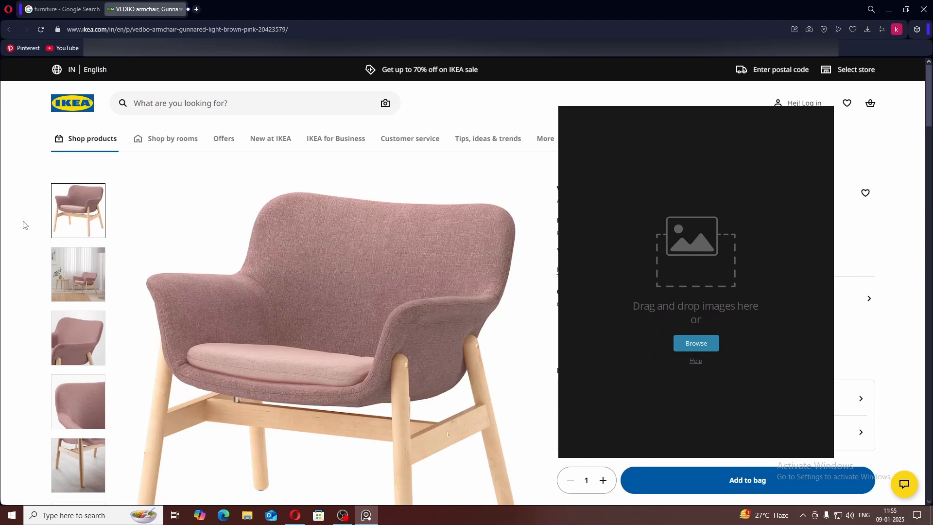
pyautogui.moveTo(600, 110); pyautogui.dragTo(630, 97)
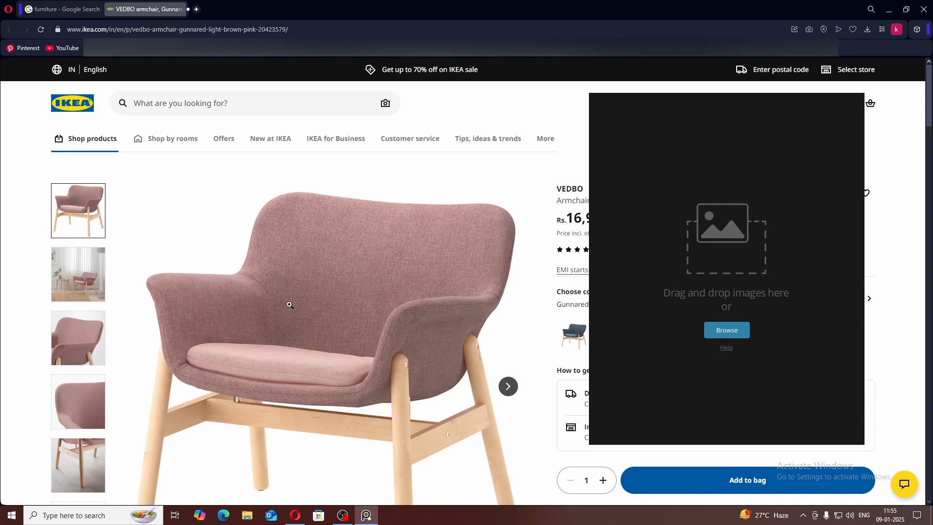
# Step: Add the armchair's full view, backrest close-up and room-setting photo from the product page to the PureRef board
pyautogui.moveTo(245, 248); pyautogui.dragTo(668, 244)
pyautogui.scroll(-2, 67, 261)
pyautogui.click(67, 260)
pyautogui.click(74, 300)
pyautogui.moveTo(289, 291); pyautogui.dragTo(730, 214)
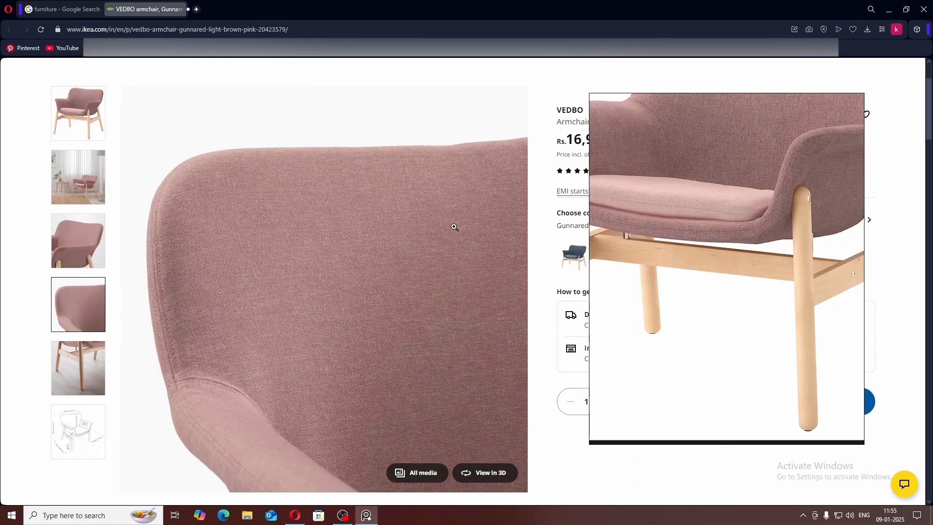
pyautogui.click(90, 184)
pyautogui.moveTo(261, 236); pyautogui.dragTo(733, 252)
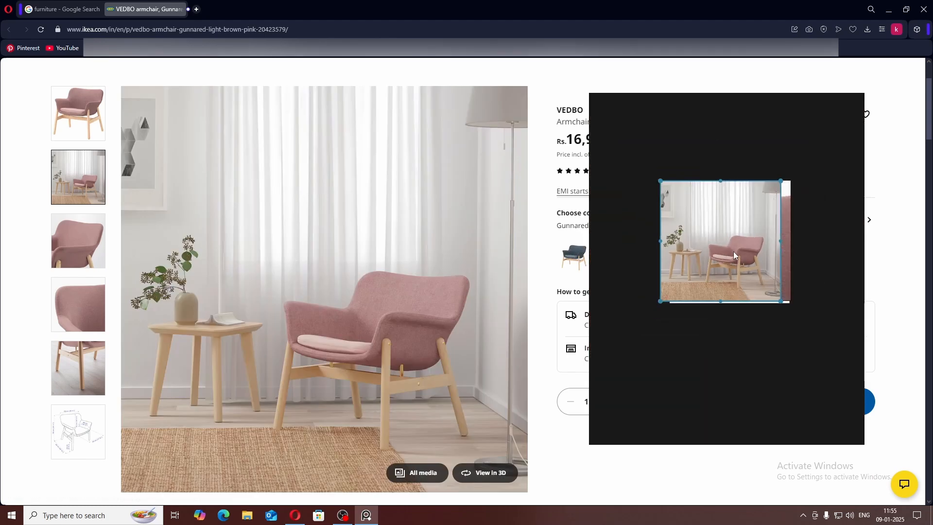
# Step: Spread the three stacked armchair photos apart into two rows on the board
pyautogui.moveTo(812, 184); pyautogui.dragTo(686, 305)
pyautogui.click(724, 241)
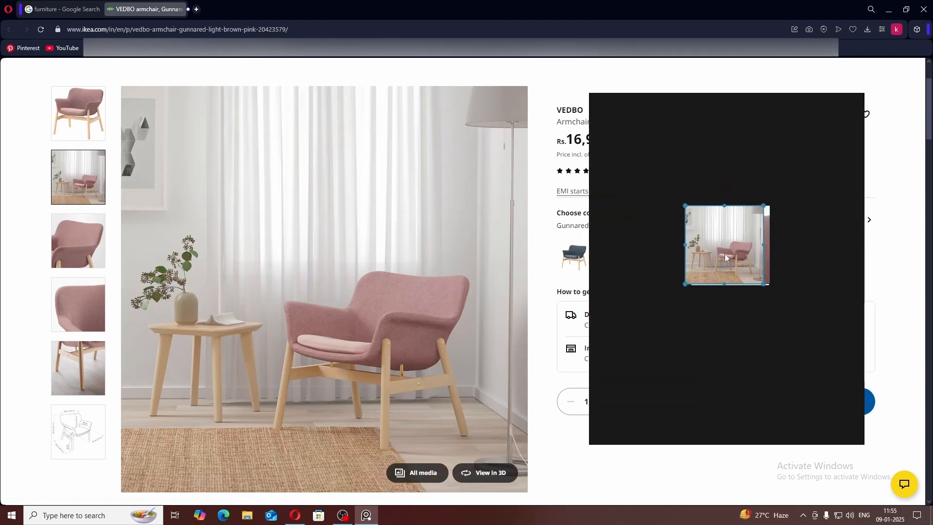
pyautogui.moveTo(724, 253); pyautogui.dragTo(675, 174)
pyautogui.click(761, 214)
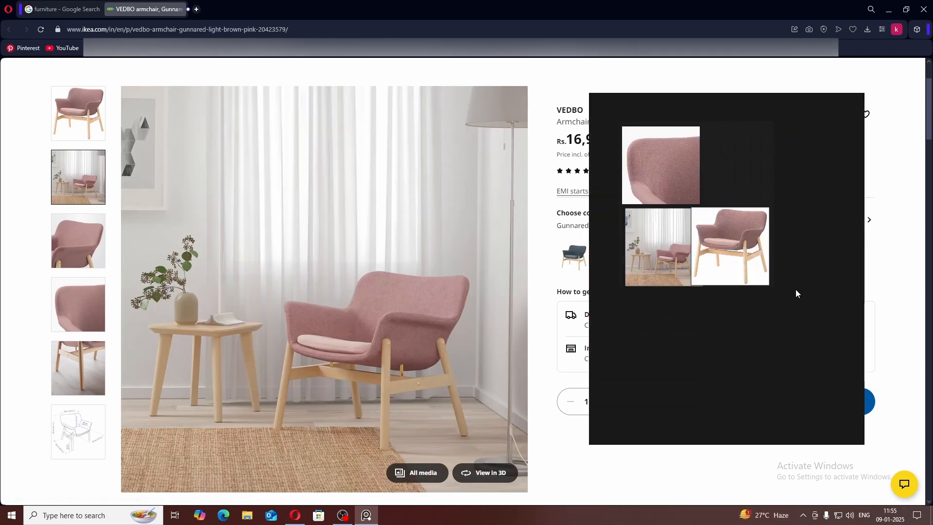
# Step: Select all three armchair photos and move them together toward the middle of the board
pyautogui.scroll(-3, 777, 228)
pyautogui.moveTo(803, 179); pyautogui.dragTo(681, 270)
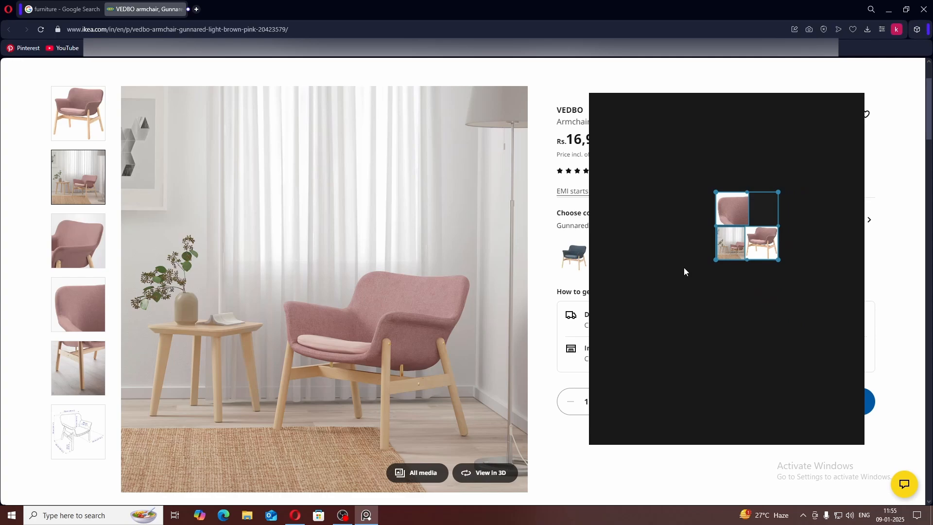
pyautogui.scroll(2, 666, 284)
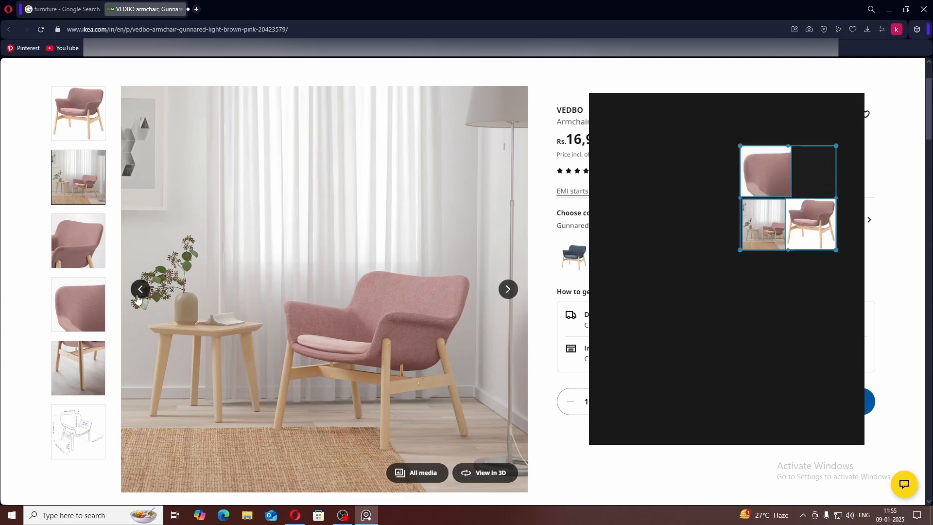
pyautogui.scroll(-2, 295, 283)
pyautogui.scroll(2, 296, 282)
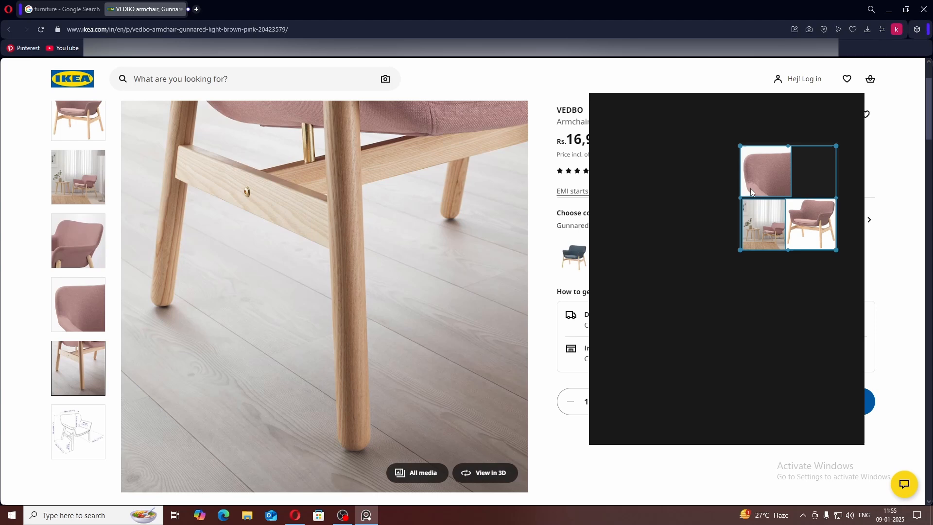
pyautogui.moveTo(750, 188); pyautogui.dragTo(660, 235)
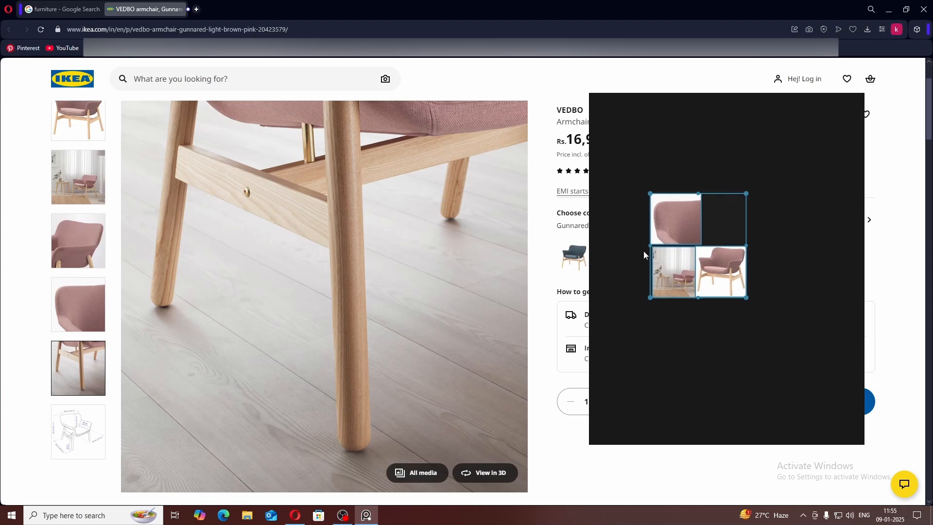
# Step: Clear the armchair photos from the board and minimise the PureRef window
pyautogui.scroll(2, 182, 256)
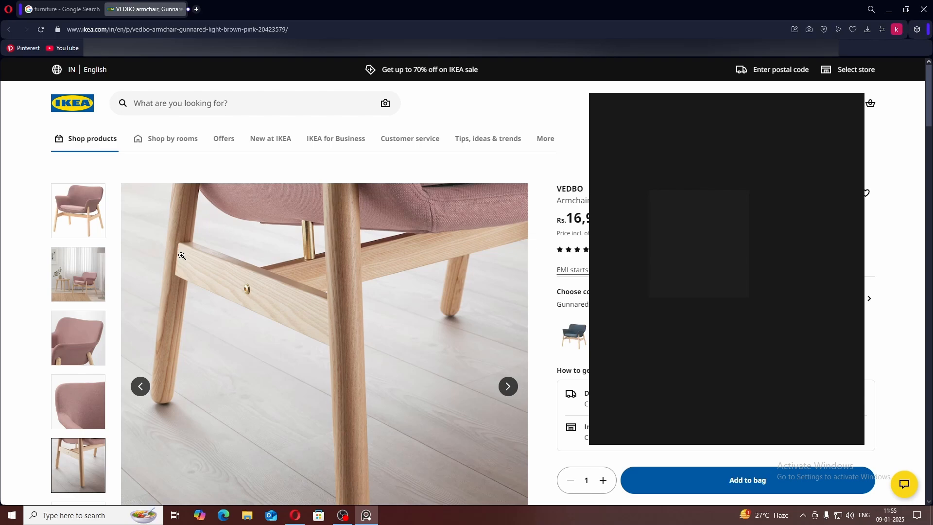
pyautogui.scroll(-4, 478, 302)
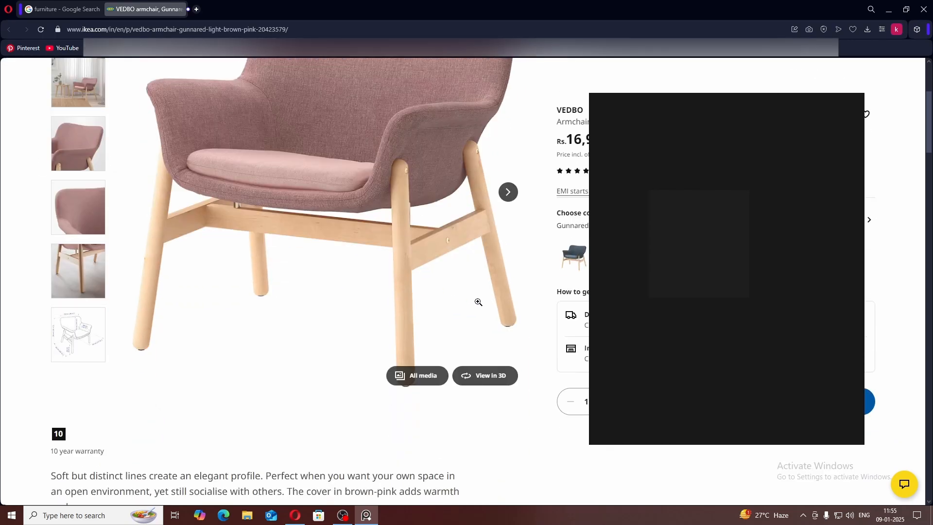
pyautogui.scroll(4, 248, 332)
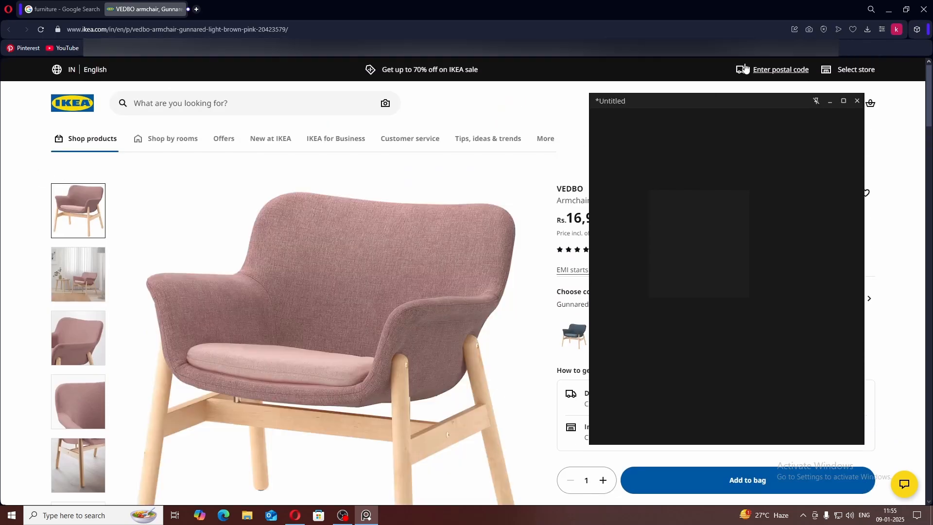
pyautogui.click(832, 102)
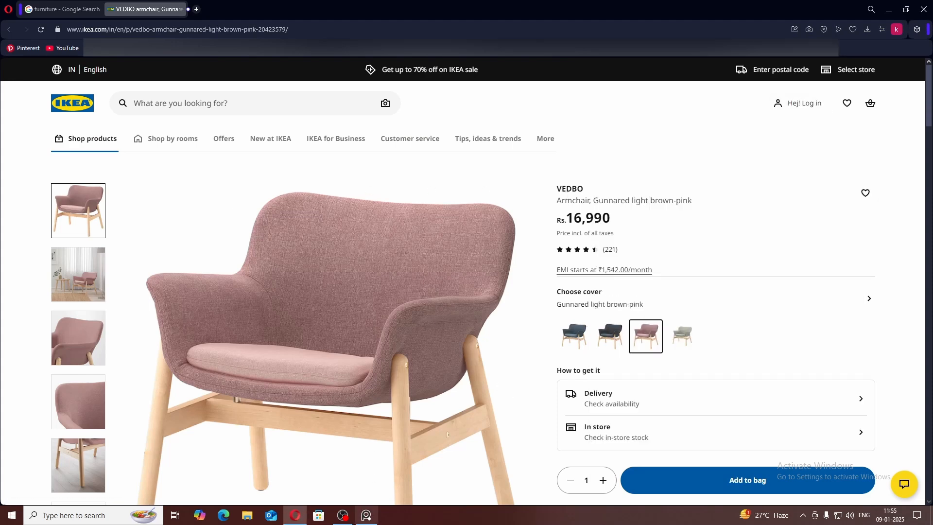
# Step: Save the VEDBO armchair product page to the Desktop as a complete webpage under its suggested name
pyautogui.scroll(-1, 671, 160)
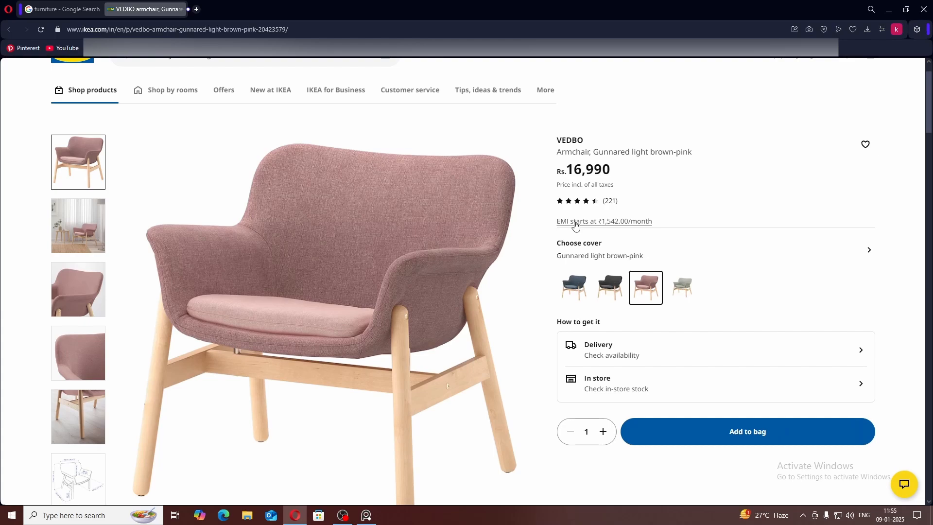
pyautogui.hotkey('ctrl', 's')
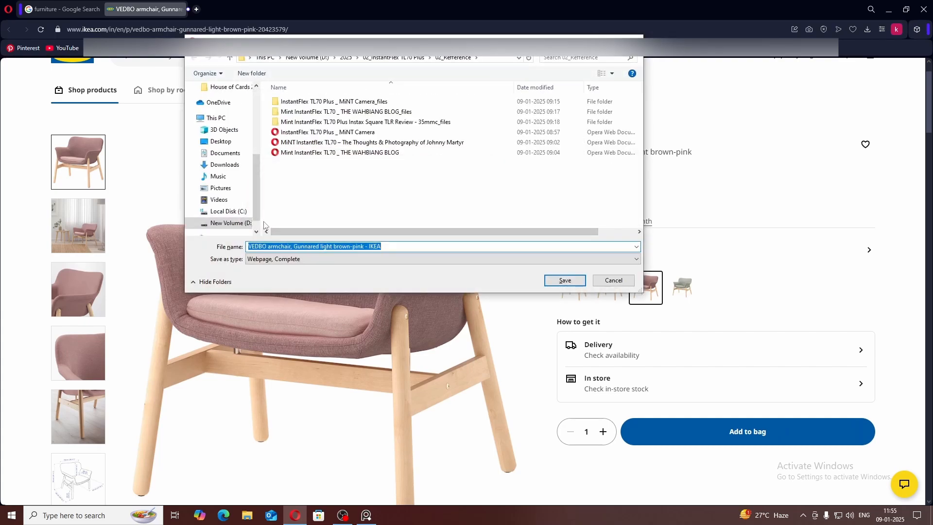
pyautogui.click(213, 142)
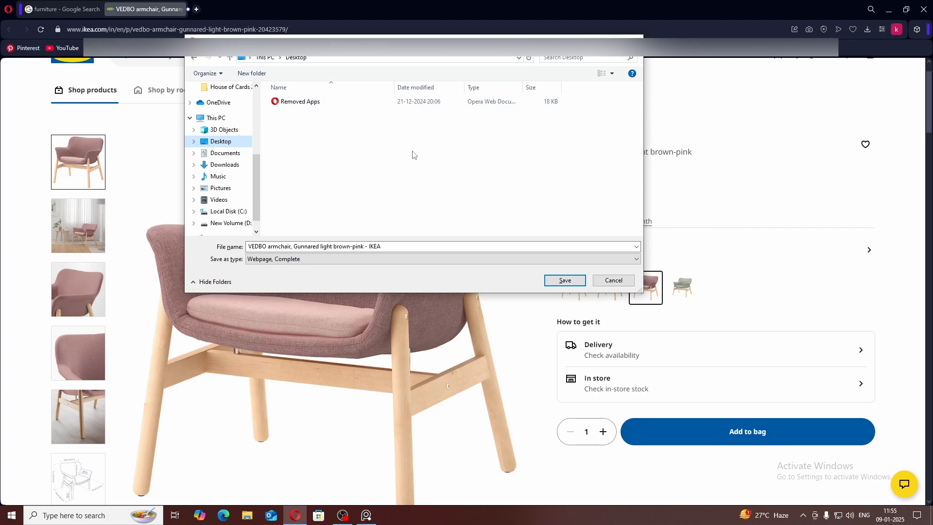
pyautogui.click(564, 280)
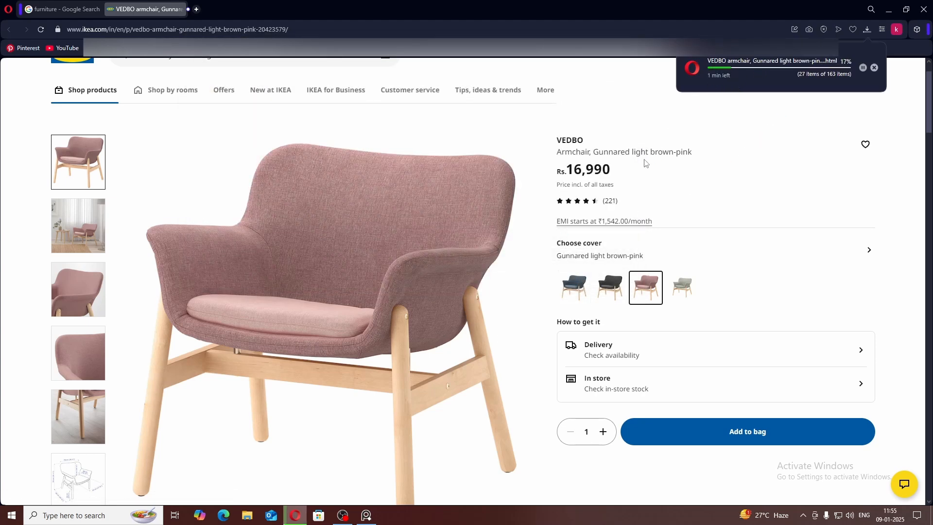
pyautogui.scroll(-15, 429, 241)
pyautogui.scroll(8, 429, 241)
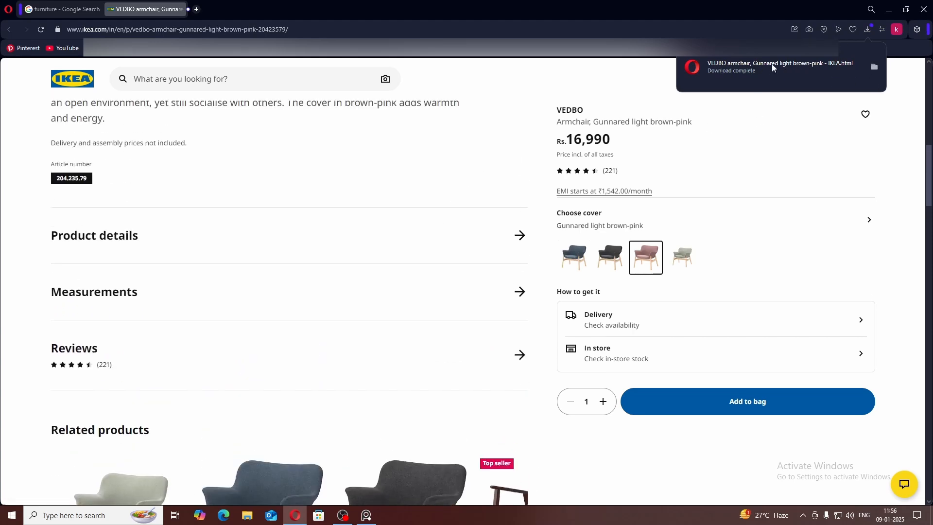
pyautogui.scroll(10, 319, 212)
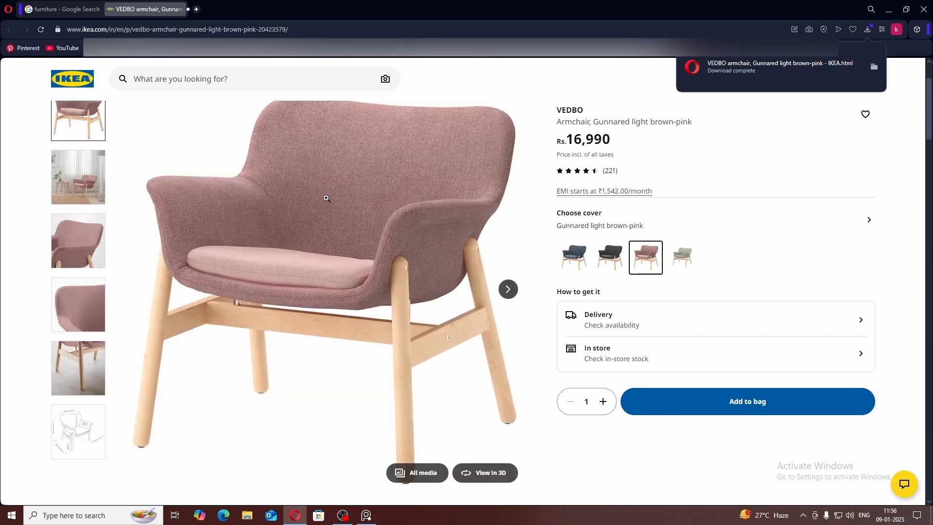
pyautogui.scroll(3, 327, 198)
pyautogui.scroll(2, 306, 124)
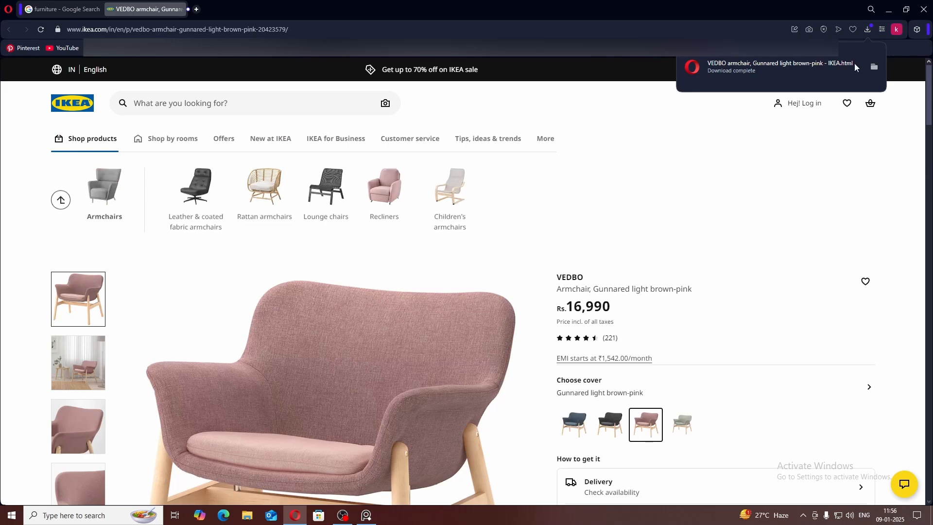
# Step: Show the downloaded armchair page in its Desktop folder and point out the HTML file and its accompanying files folder
pyautogui.click(874, 68)
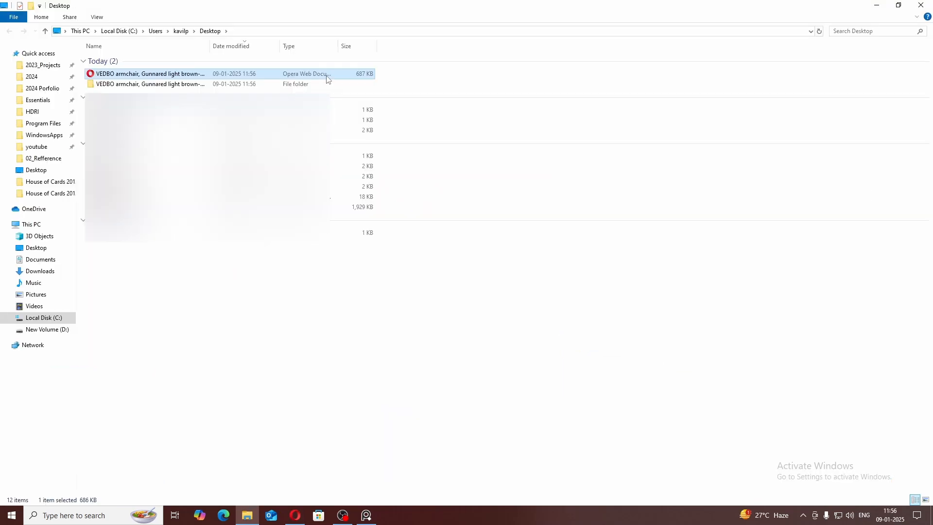
pyautogui.click(290, 86)
pyautogui.click(312, 76)
pyautogui.click(280, 86)
pyautogui.click(293, 76)
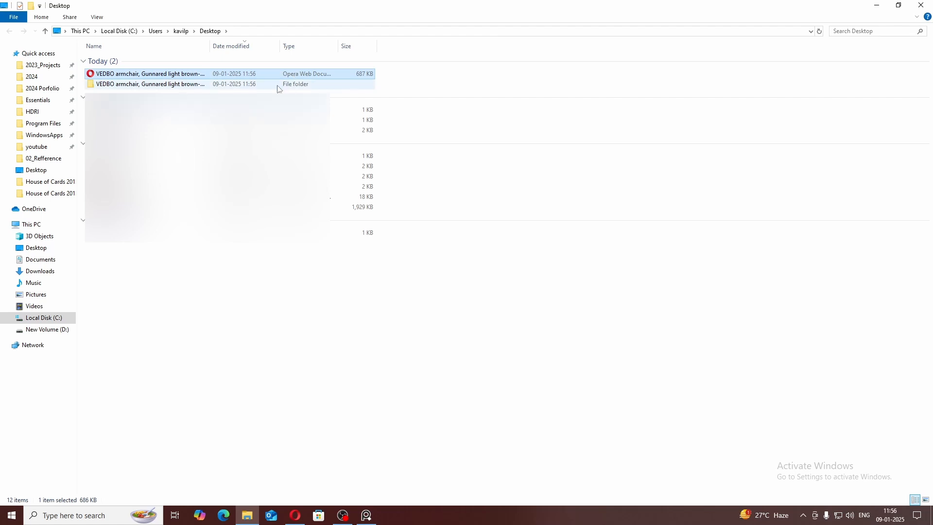
pyautogui.click(278, 86)
pyautogui.click(314, 74)
pyautogui.click(291, 83)
pyautogui.click(304, 78)
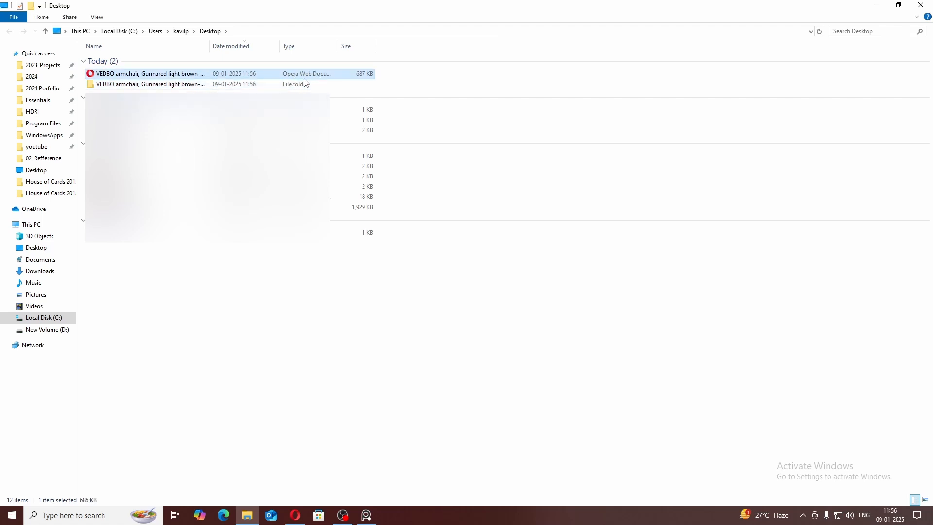
# Step: Open the saved armchair HTML file in the browser and check the recent downloads list
pyautogui.doubleClick(291, 75)
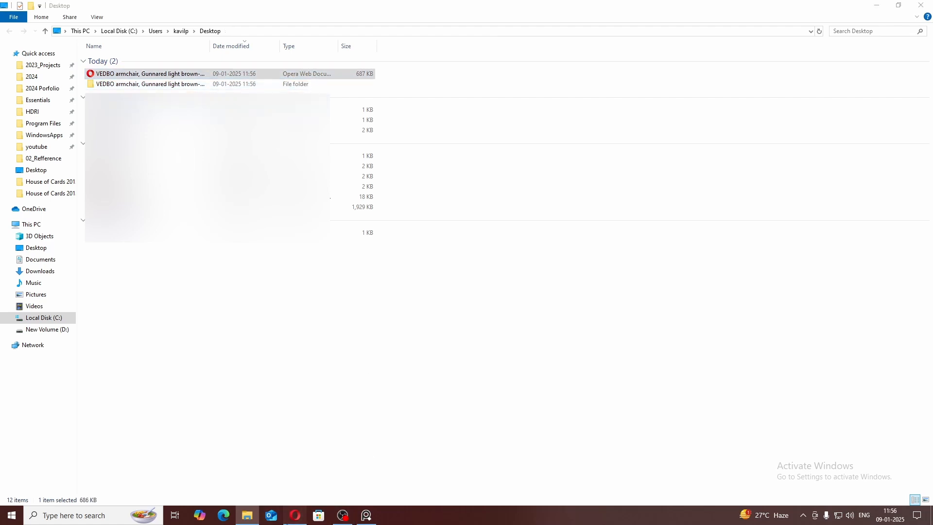
pyautogui.click(864, 30)
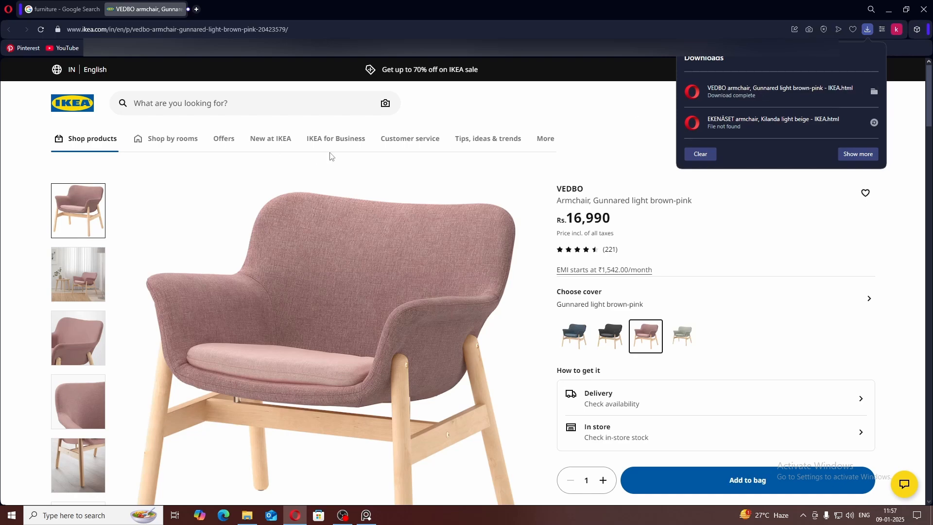
# Step: Switch back to File Explorer and open the files folder saved alongside the armchair page
pyautogui.hotkey('alt', 'Tab')
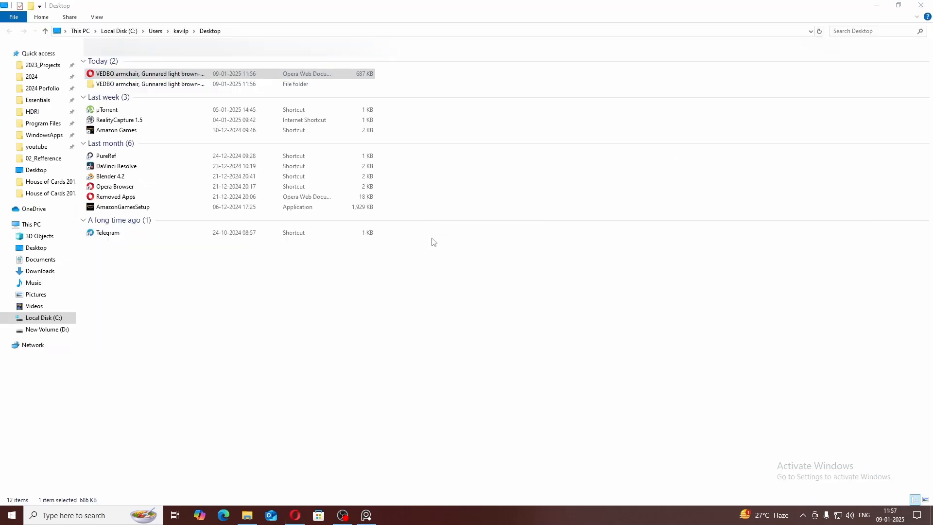
pyautogui.click(227, 85)
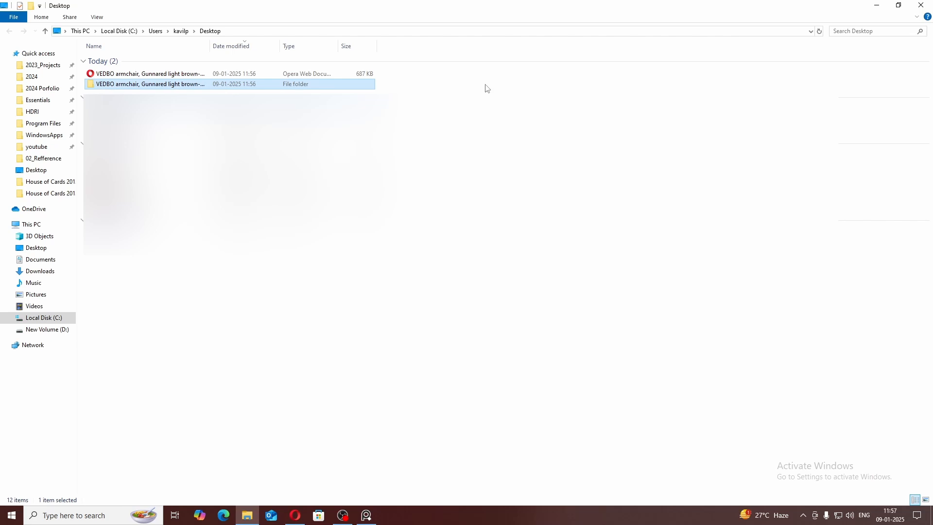
pyautogui.moveTo(402, 74); pyautogui.dragTo(363, 91)
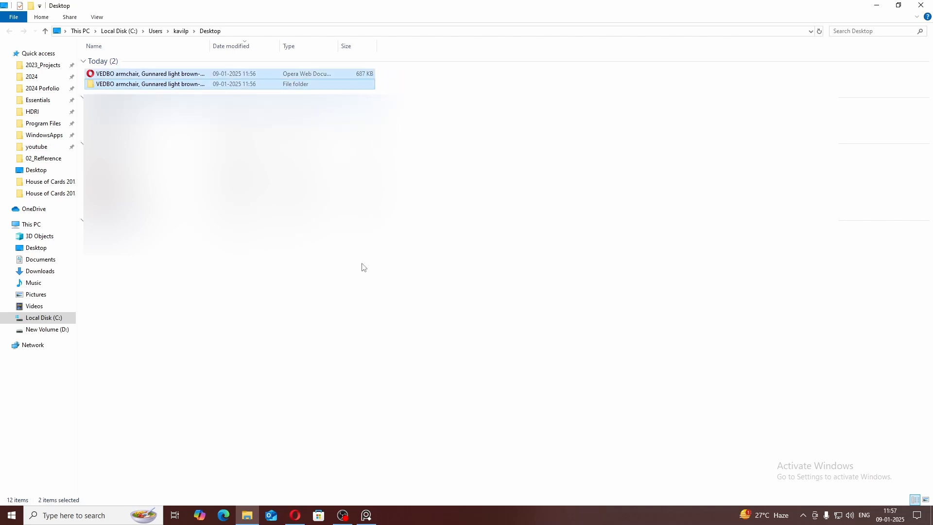
pyautogui.click(295, 302)
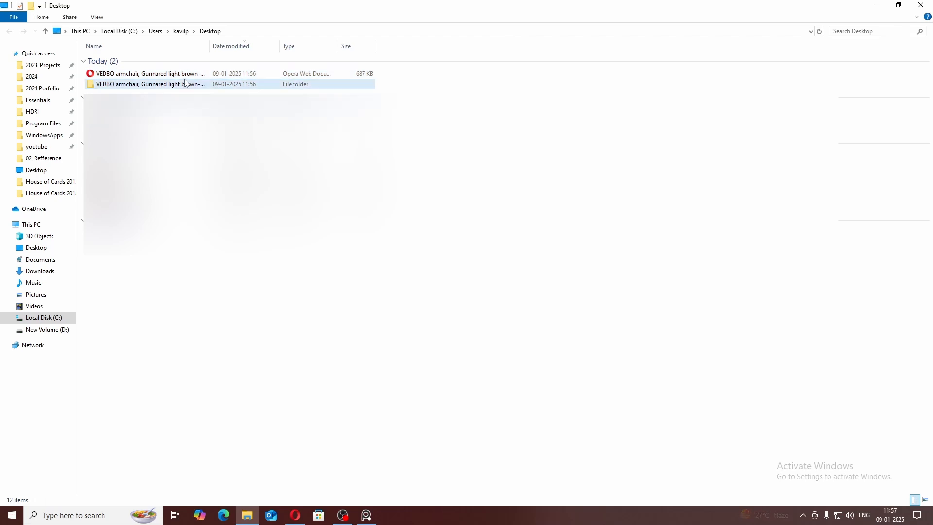
pyautogui.click(183, 86)
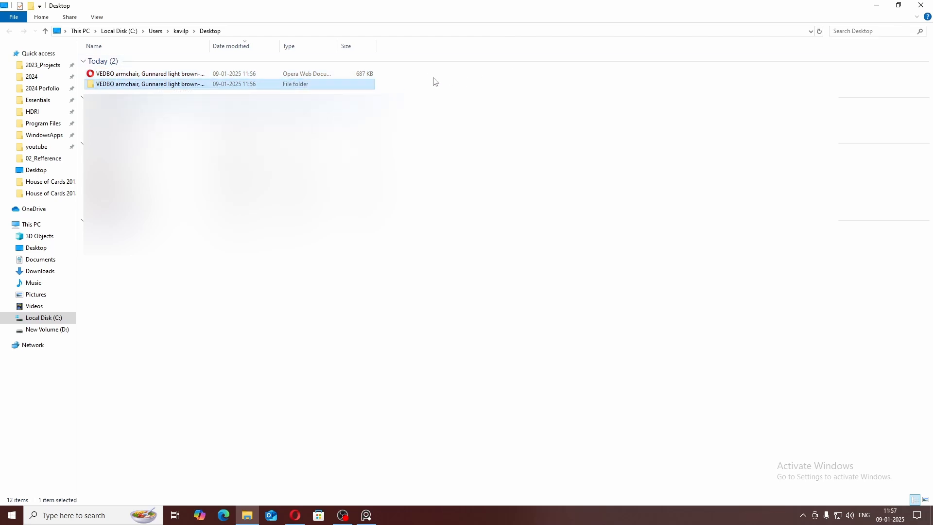
pyautogui.doubleClick(236, 84)
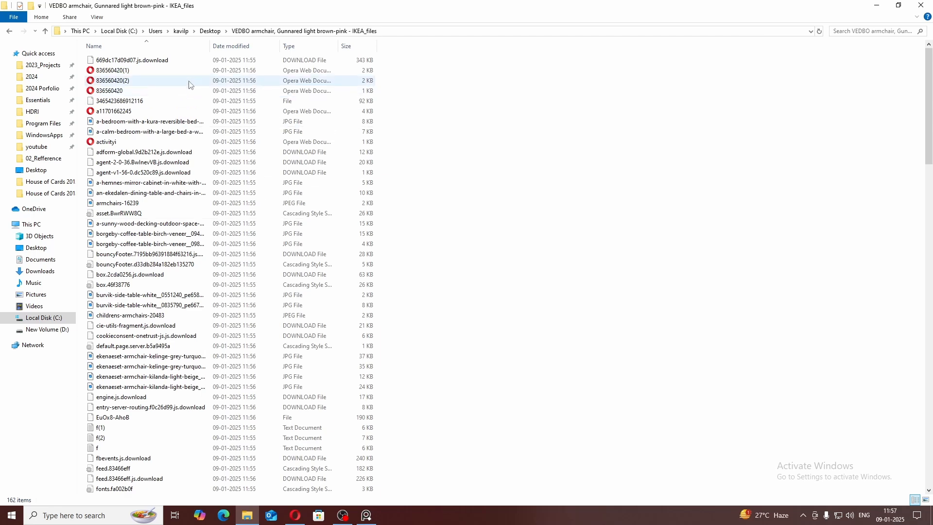
# Step: Look through the mixed script, style sheet and image files in the armchair page's folder
pyautogui.scroll(-2, 247, 146)
pyautogui.scroll(2, 248, 148)
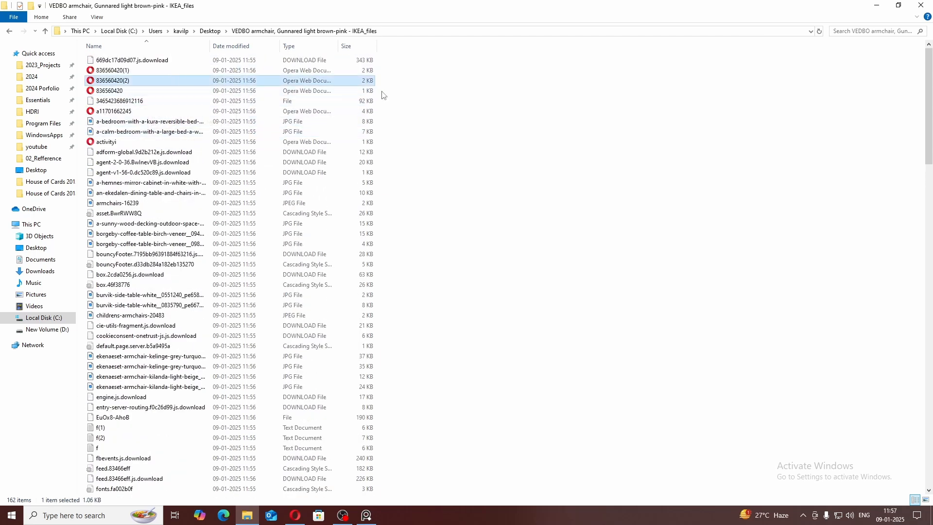
pyautogui.click(286, 182)
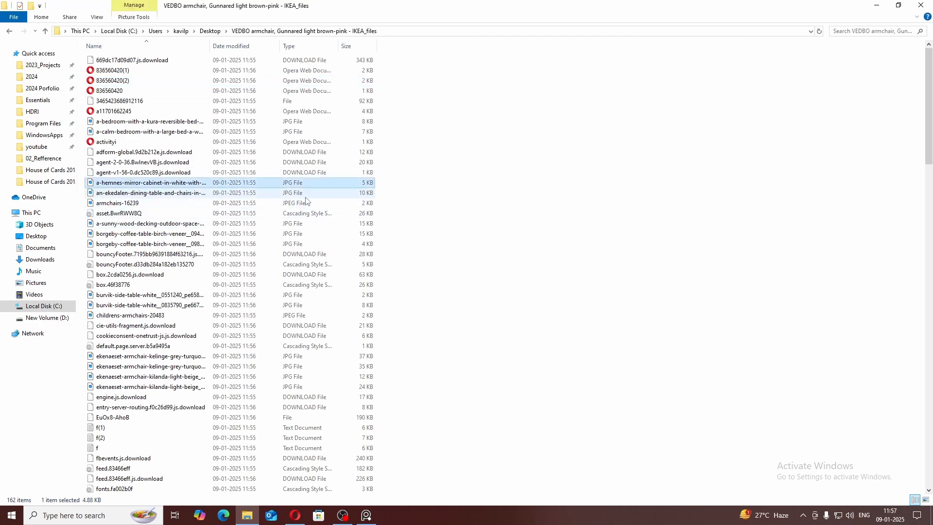
pyautogui.click(301, 155)
pyautogui.click(311, 172)
pyautogui.click(315, 160)
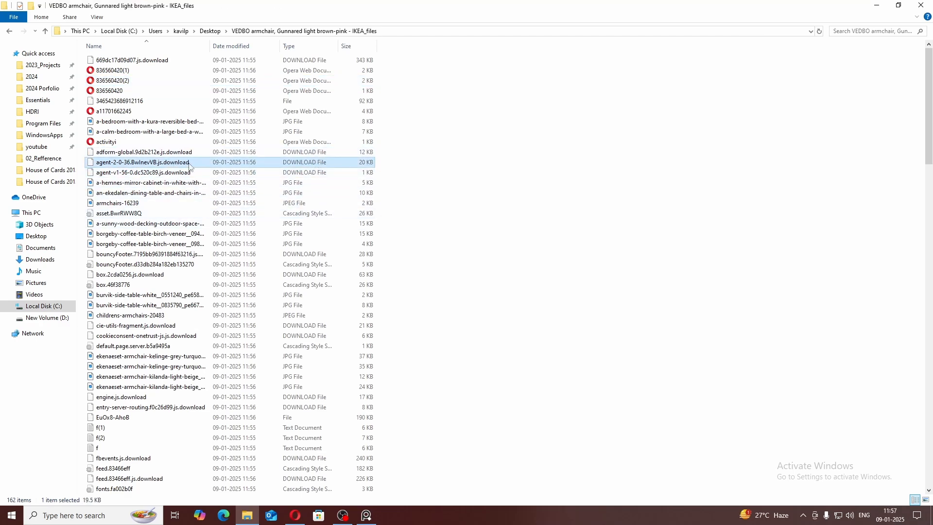
pyautogui.scroll(-16, 491, 146)
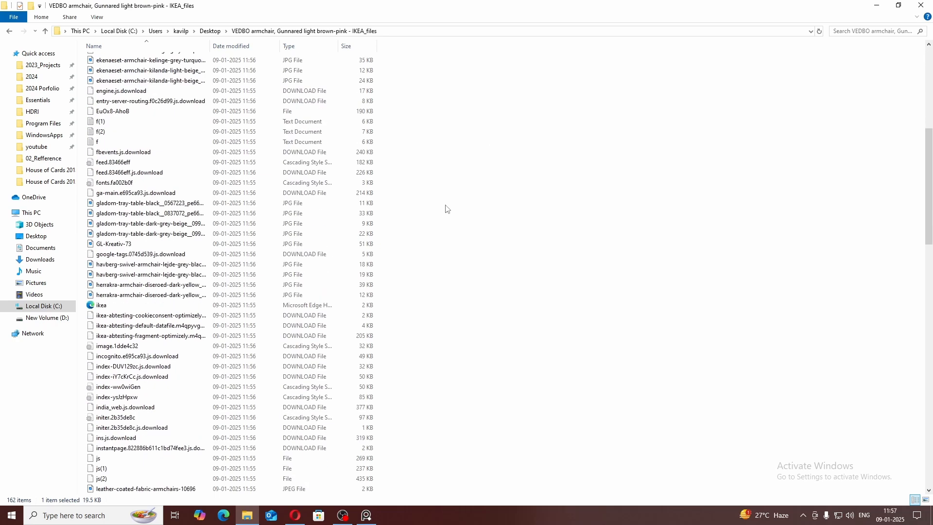
# Step: Group the folder's files by type and look through the JPG group
pyautogui.rightClick(611, 98)
pyautogui.moveTo(685, 125)
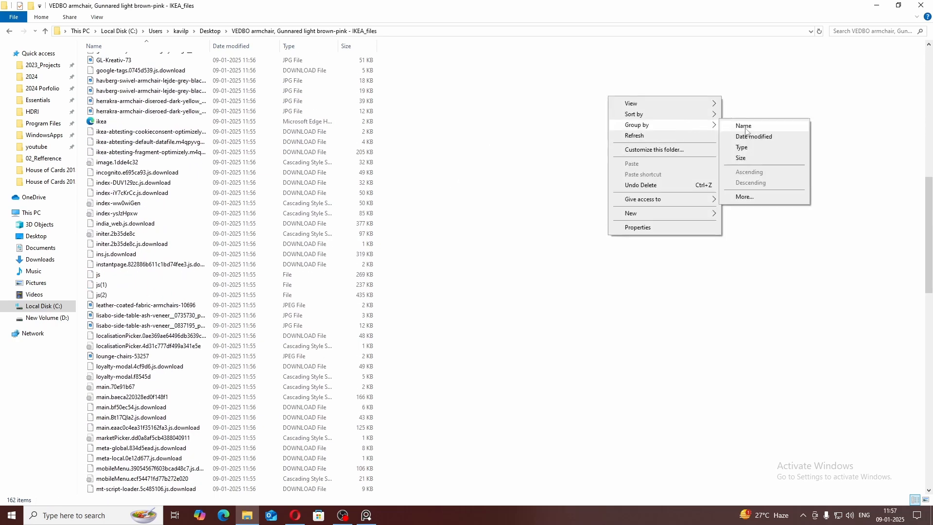
pyautogui.click(741, 147)
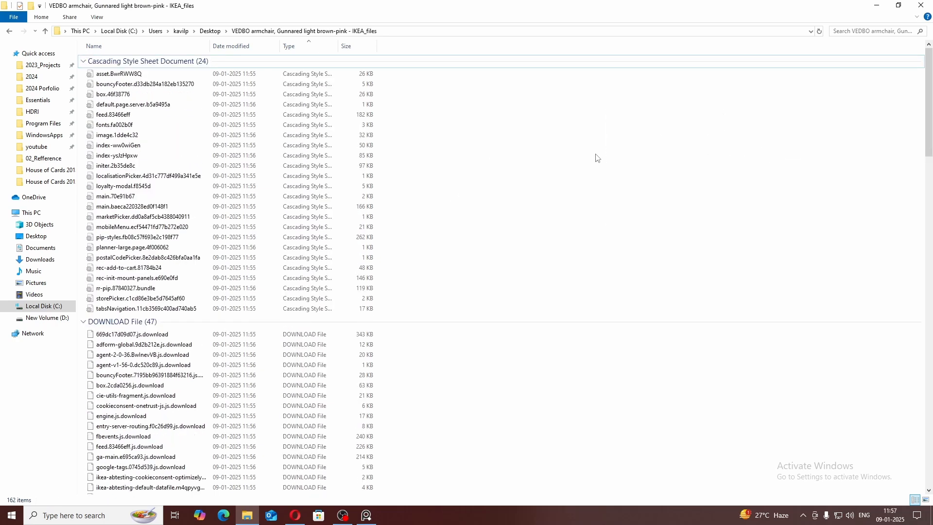
pyautogui.scroll(-20, 435, 119)
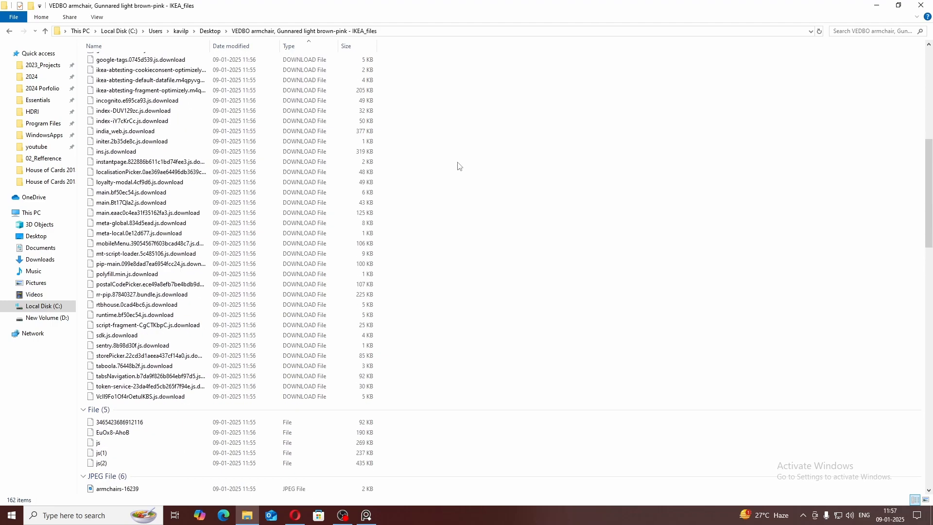
pyautogui.scroll(-20, 543, 192)
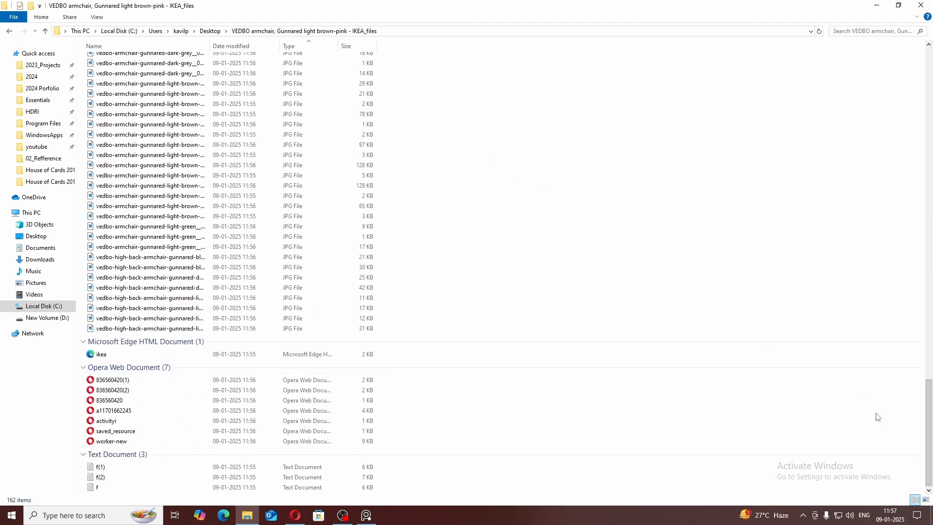
pyautogui.scroll(13, 402, 204)
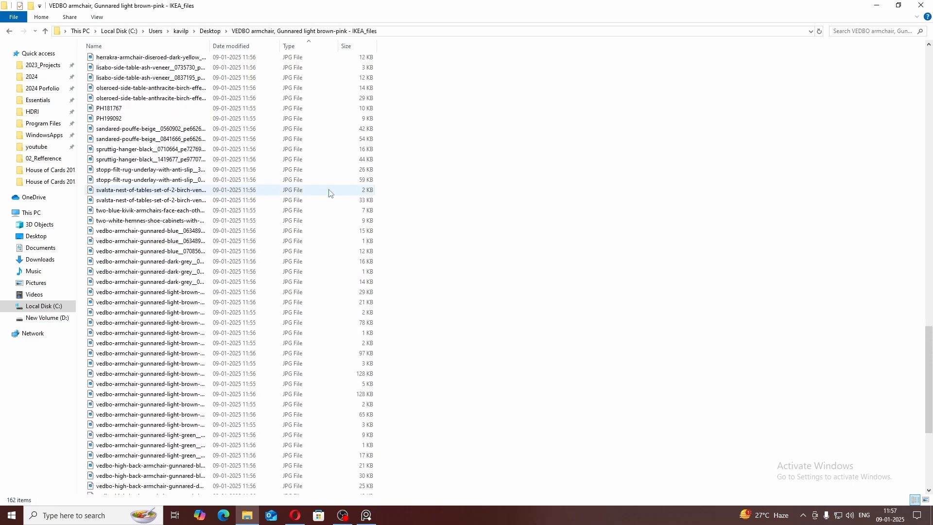
pyautogui.scroll(4, 327, 102)
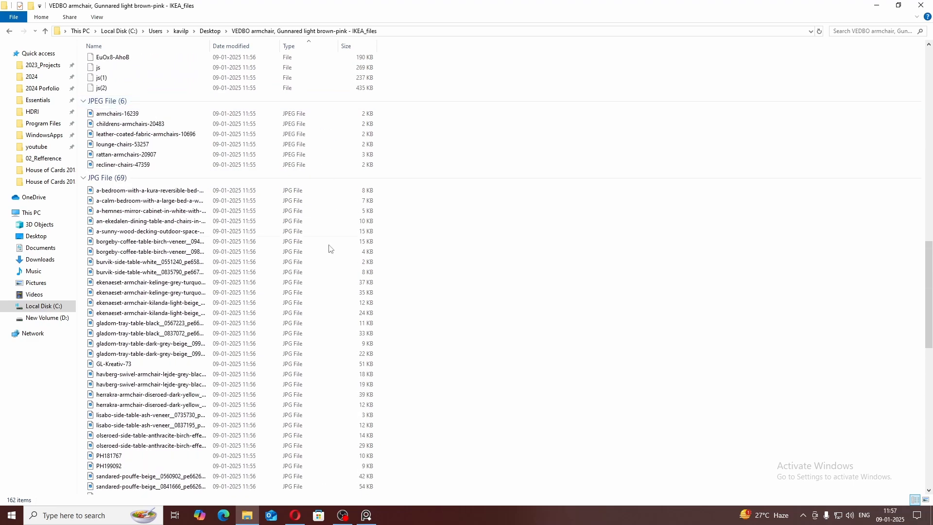
pyautogui.scroll(-9, 332, 253)
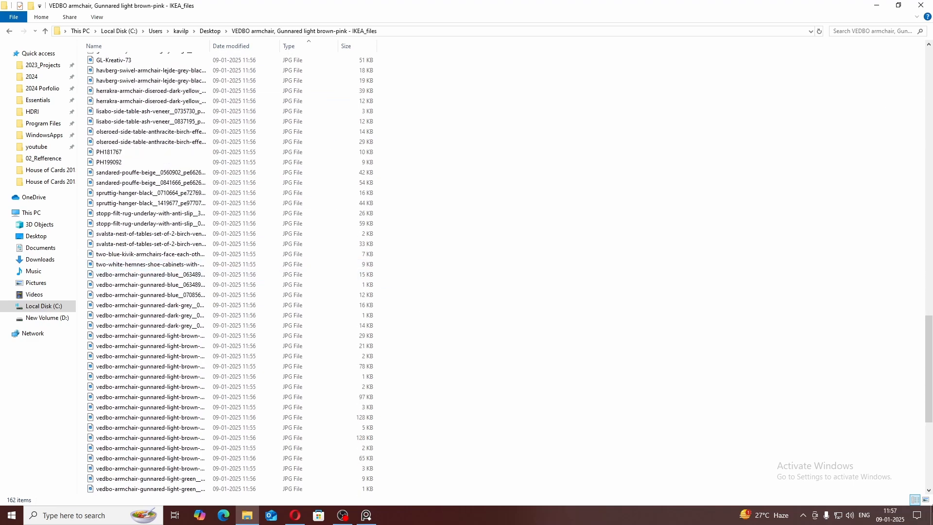
# Step: Switch the folder to large thumbnails and examine the saved armchair and furniture images in the JPG group
pyautogui.click(926, 500)
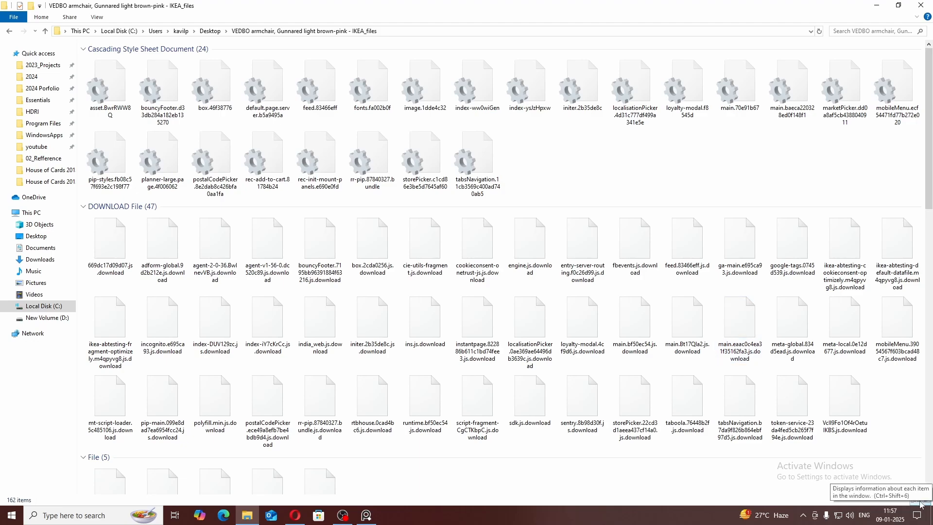
pyautogui.scroll(-15, 731, 335)
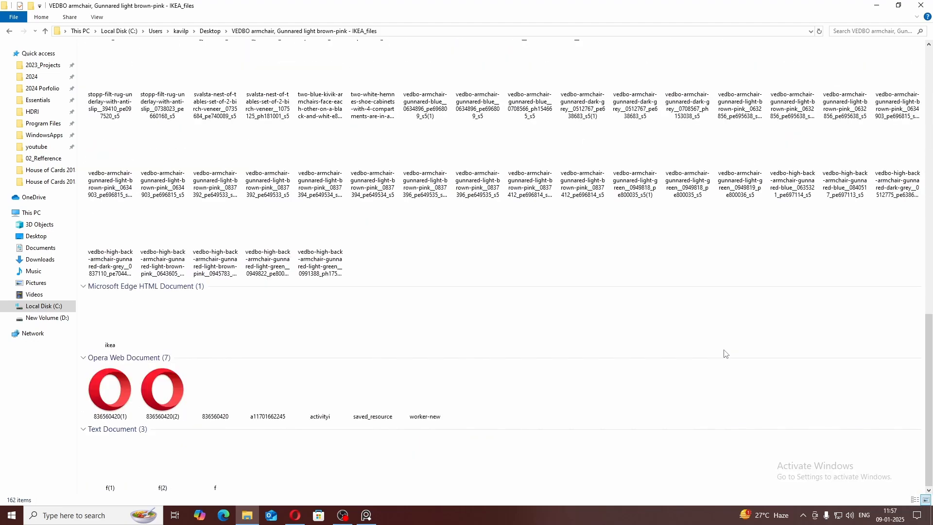
pyautogui.scroll(15, 722, 354)
pyautogui.scroll(-10, 709, 355)
pyautogui.rightClick(545, 382)
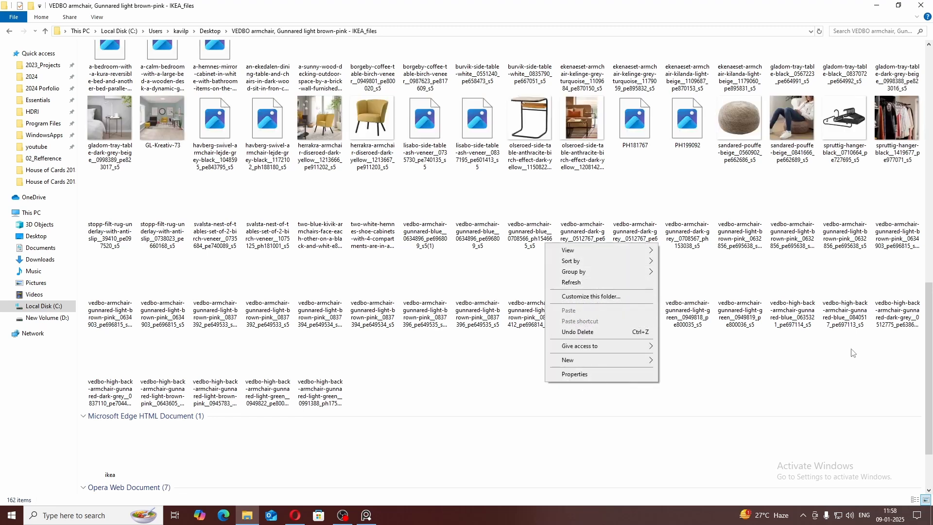
pyautogui.click(455, 405)
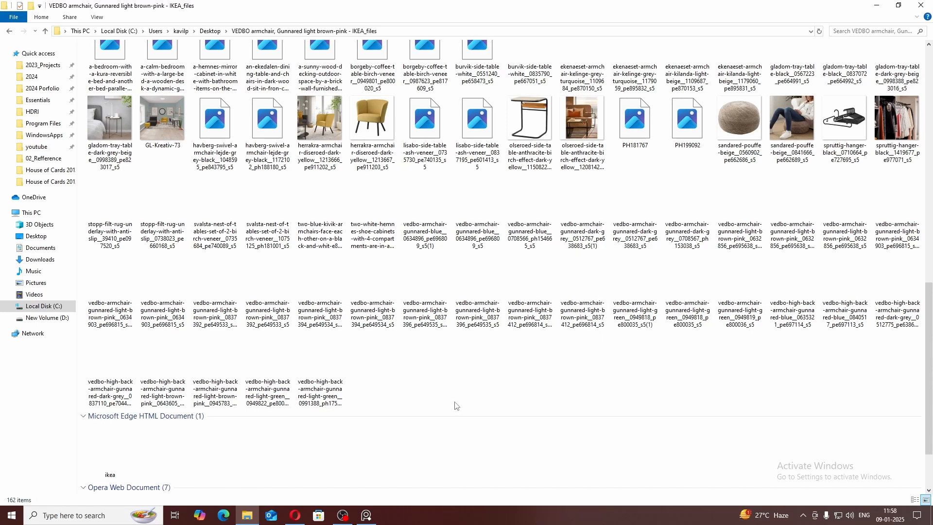
pyautogui.scroll(2, 469, 379)
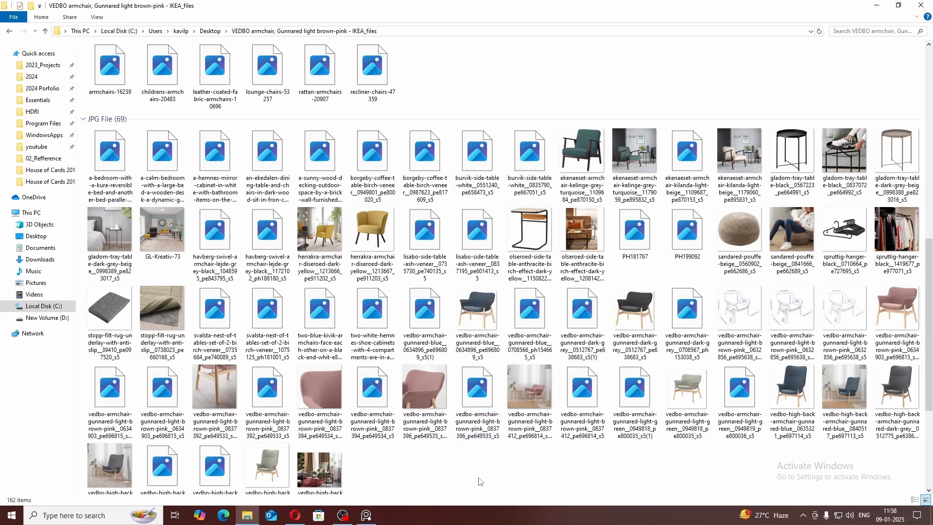
pyautogui.scroll(8, 481, 404)
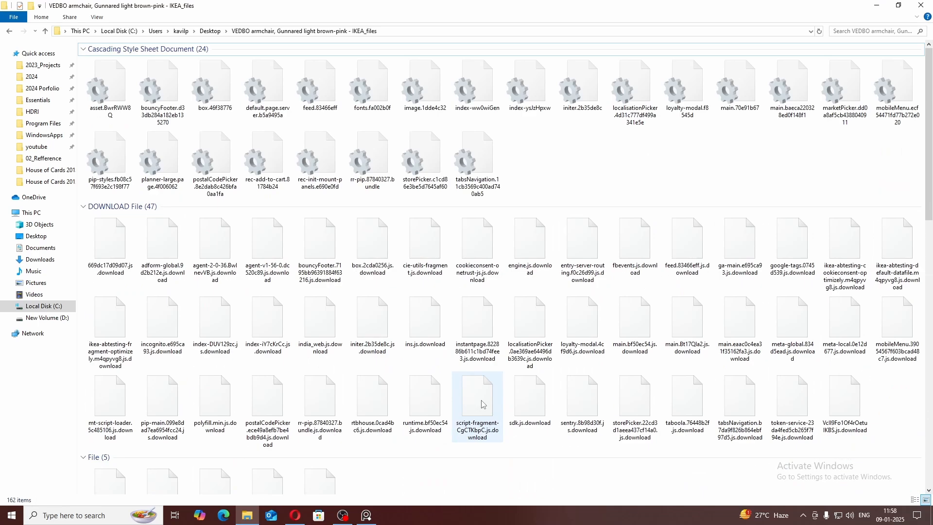
# Step: Delete the non-image files from the armchair folder: the style sheet, DOWNLOAD, File, HTML, Opera web and text document groups
pyautogui.click(106, 92)
pyautogui.scroll(-2, 465, 260)
pyautogui.scroll(-6, 465, 260)
pyautogui.scroll(4, 340, 238)
pyautogui.keyDown('shift'); pyautogui.click(315, 233); pyautogui.keyUp('shift')
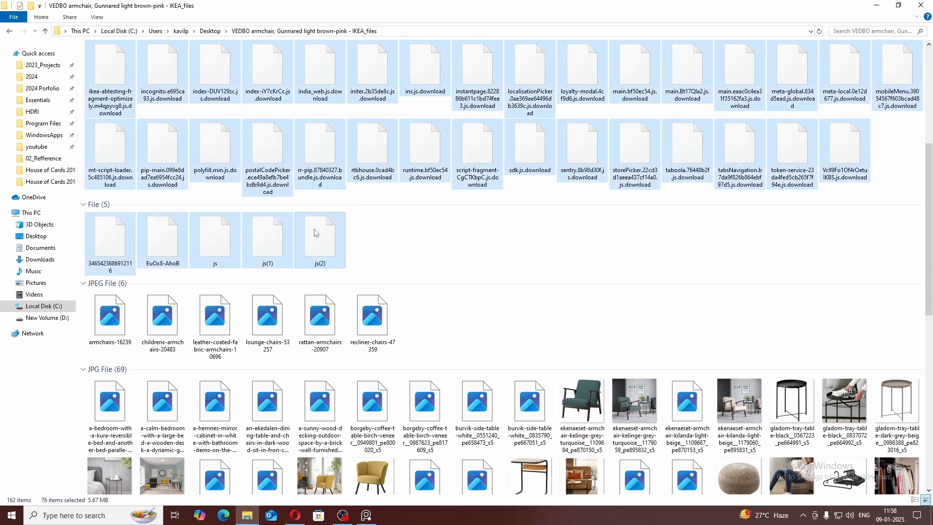
pyautogui.press('Delete')
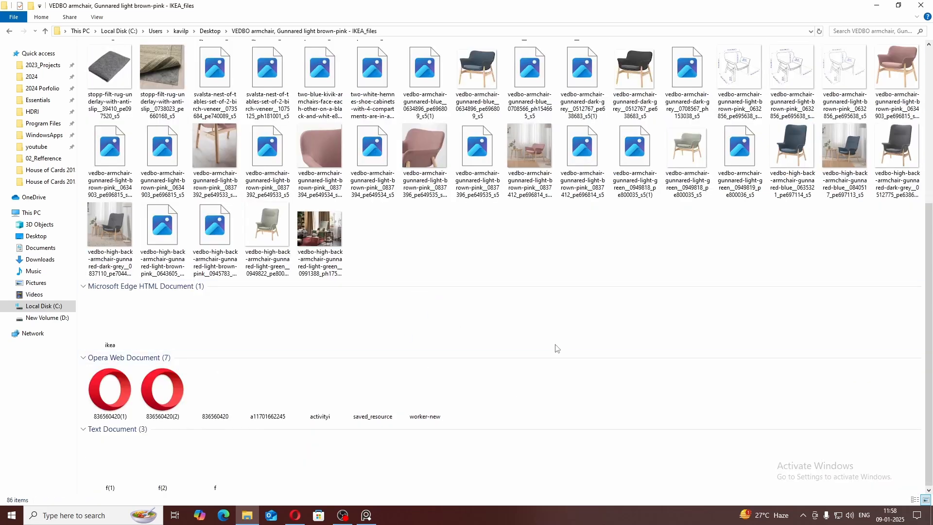
pyautogui.moveTo(555, 340); pyautogui.dragTo(95, 495)
pyautogui.press('Delete')
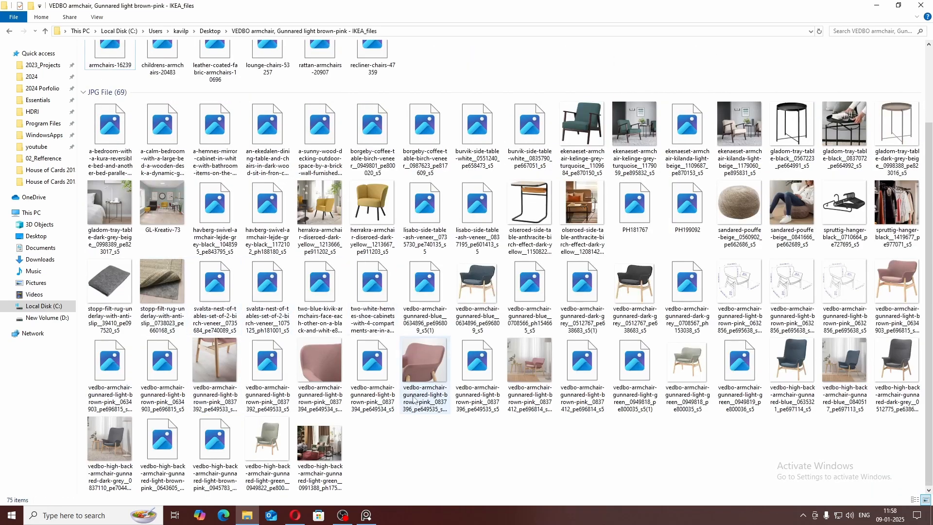
# Step: Group the remaining images by size and delete the Tiny (0 - 16 KB) group, skipping the file in use
pyautogui.rightClick(427, 443)
pyautogui.moveTo(492, 334)
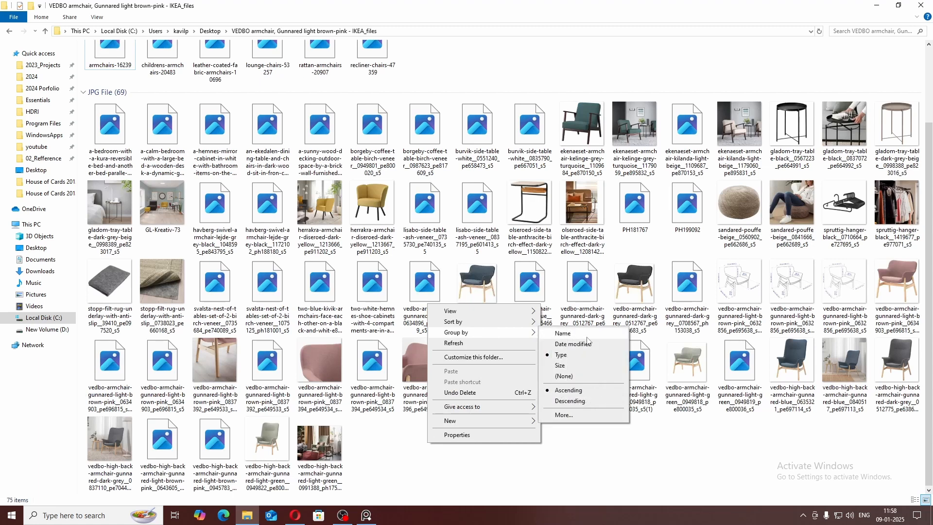
pyautogui.click(559, 367)
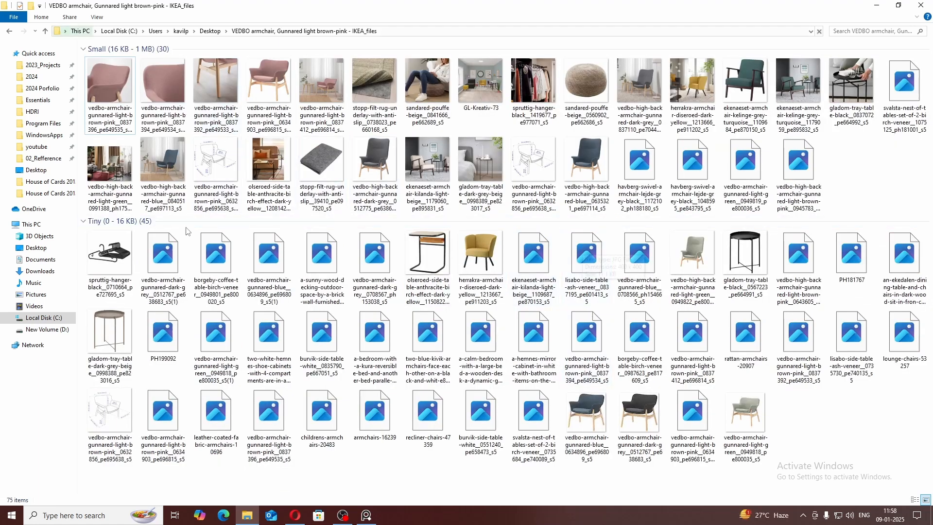
pyautogui.moveTo(885, 469); pyautogui.dragTo(91, 253)
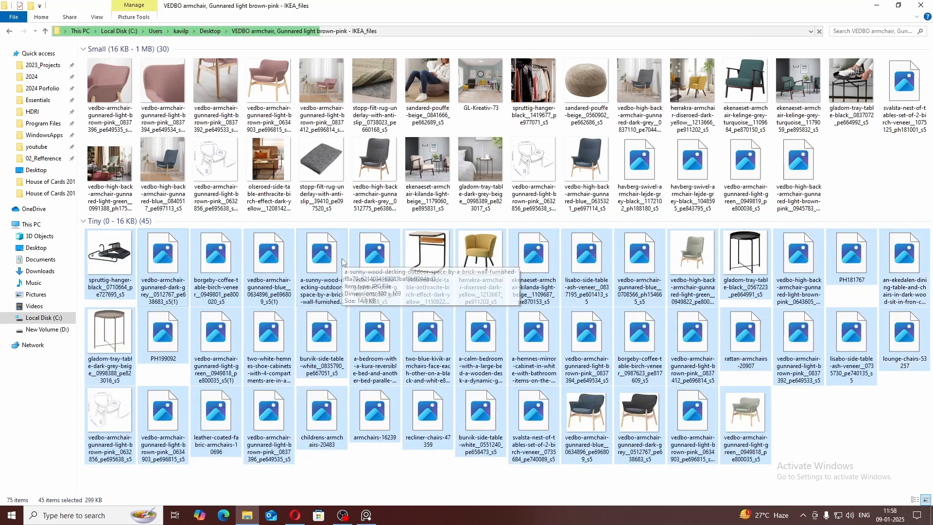
pyautogui.press('Delete')
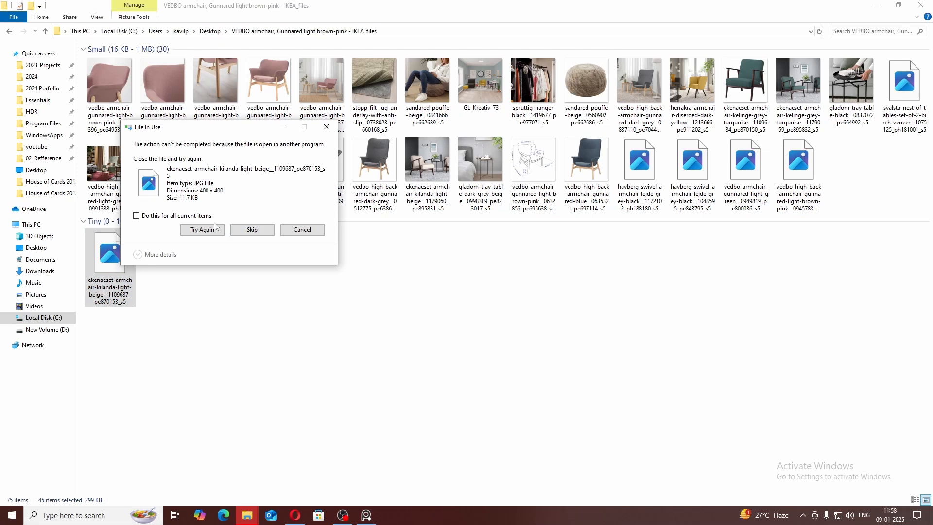
pyautogui.click(252, 230)
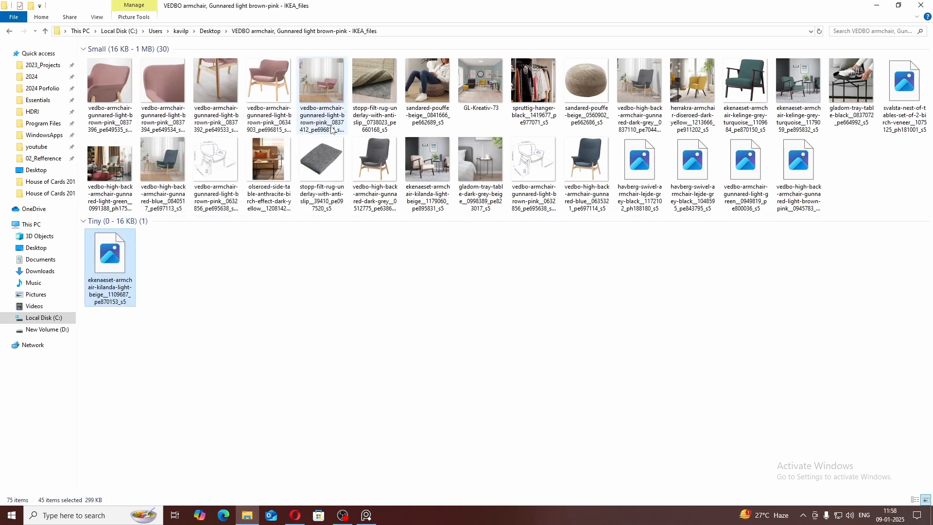
# Step: Delete the last four images without previews in the Small group and try to delete the svalsta nest-of-tables image
pyautogui.moveTo(925, 328); pyautogui.dragTo(614, 135)
pyautogui.press('Delete')
pyautogui.moveTo(923, 160); pyautogui.dragTo(875, 131)
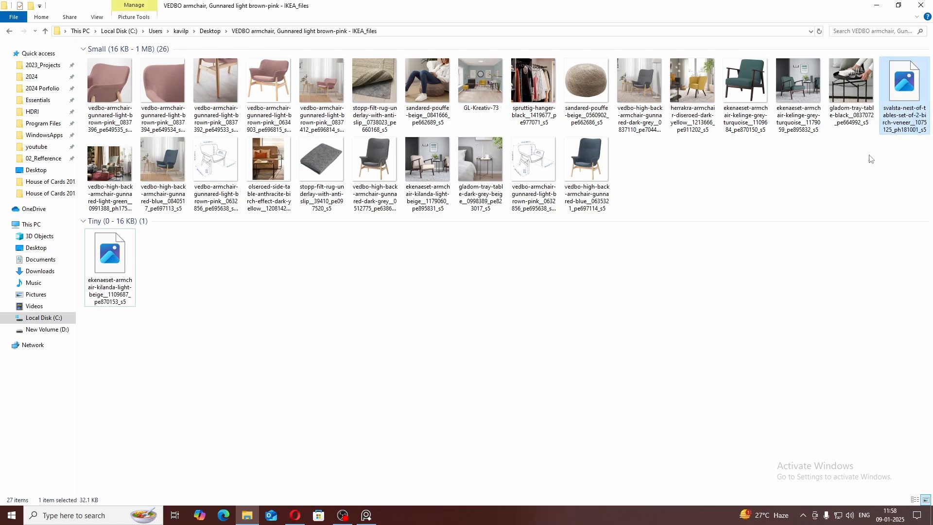
pyautogui.press('Delete')
pyautogui.click(542, 214)
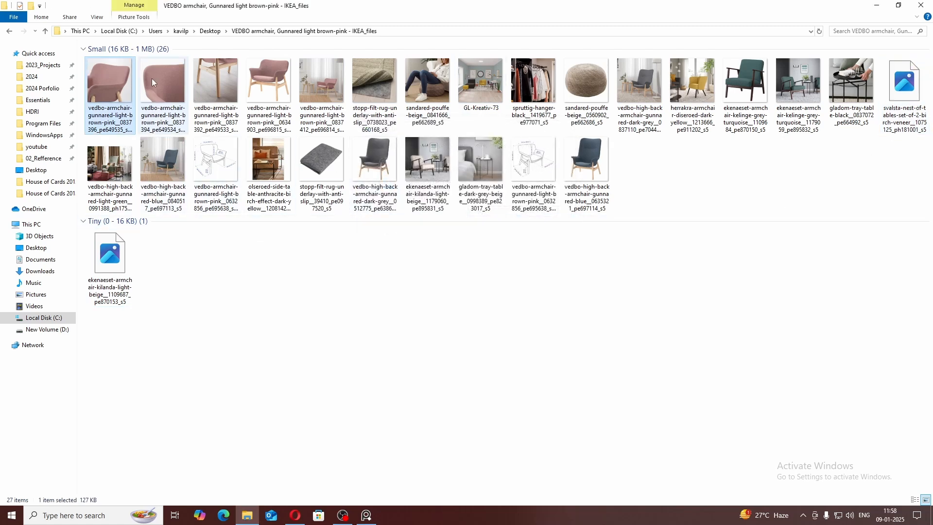
# Step: View the pink VEDBO armchair images one after another at full size and close the image viewer
pyautogui.press('Return')
pyautogui.scroll(3, 431, 218)
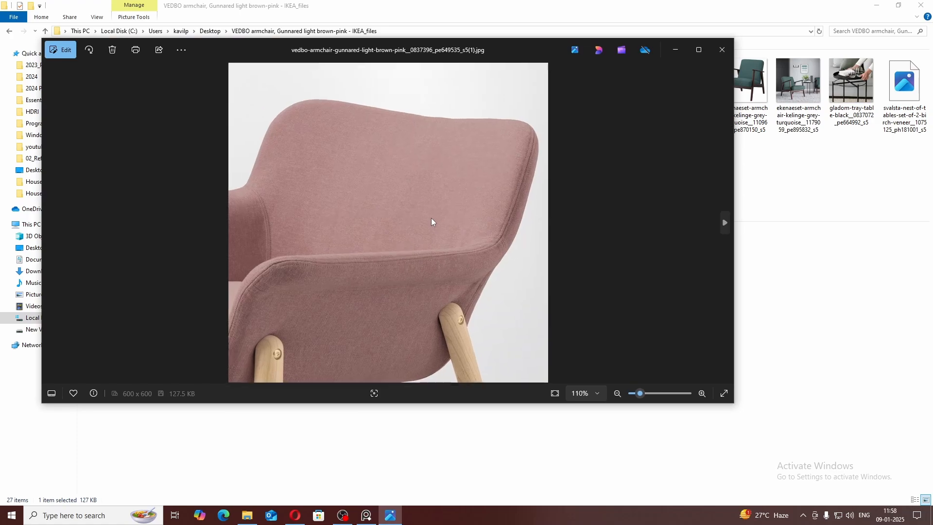
pyautogui.scroll(-4, 435, 246)
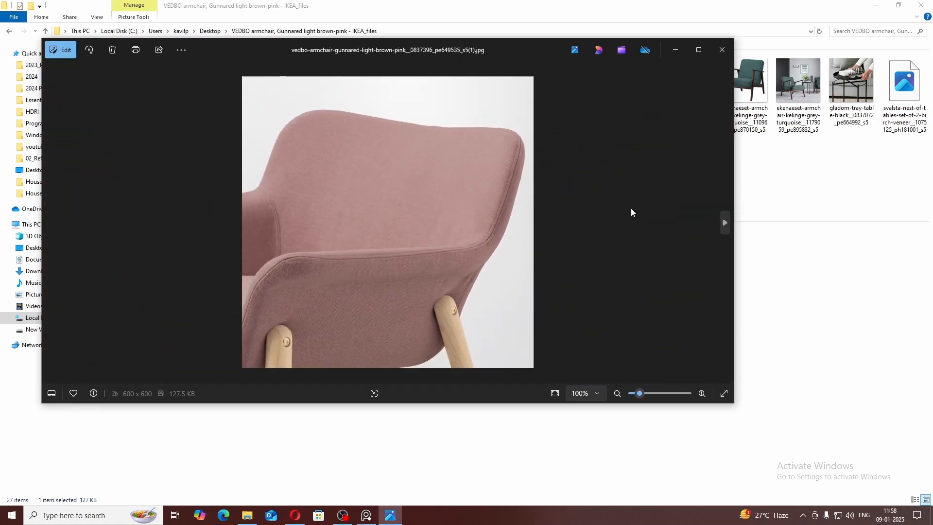
pyautogui.press('Right')
pyautogui.scroll(2, 356, 206)
pyautogui.scroll(-2, 356, 206)
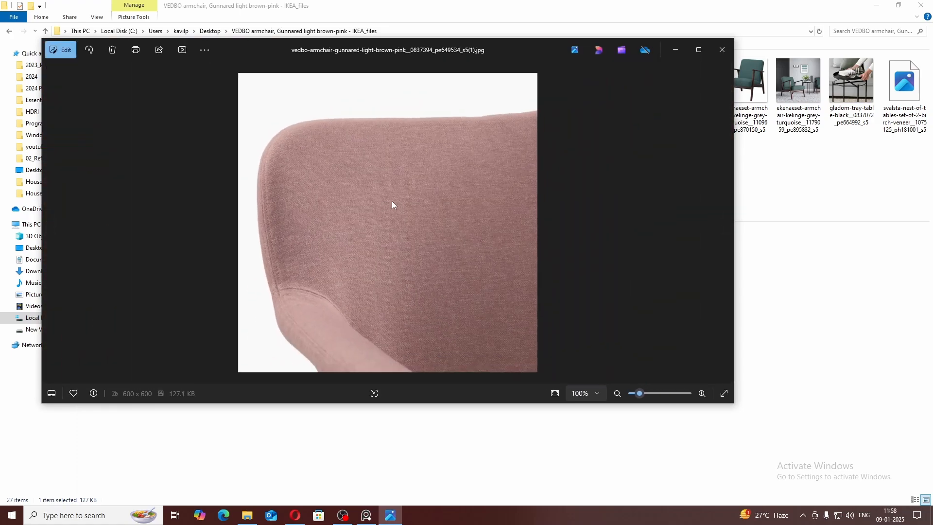
pyautogui.press('Right')
pyautogui.press('Right')
pyautogui.press('Right')
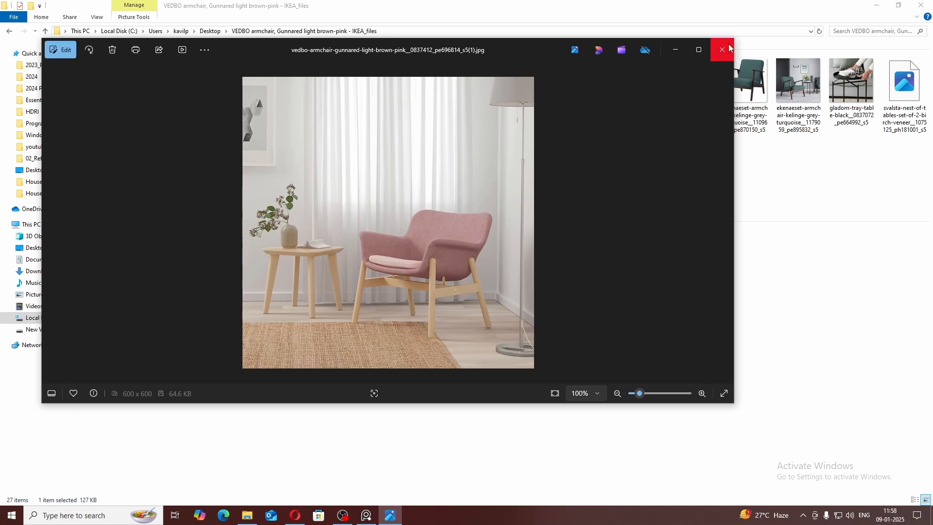
pyautogui.click(722, 50)
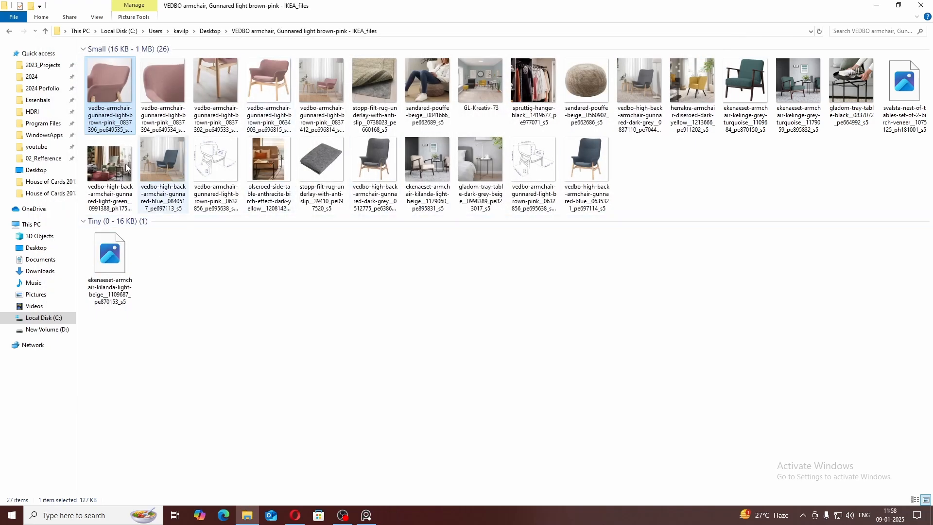
# Step: Add the five pink VEDBO armchair images from File Explorer to the PureRef board
pyautogui.click(321, 80)
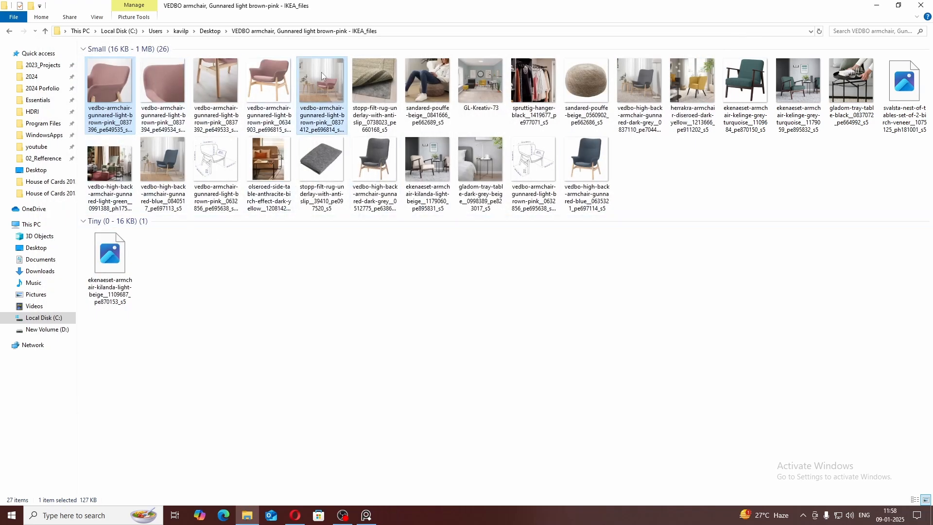
pyautogui.keyDown('shift'); pyautogui.click(124, 87); pyautogui.keyUp('shift')
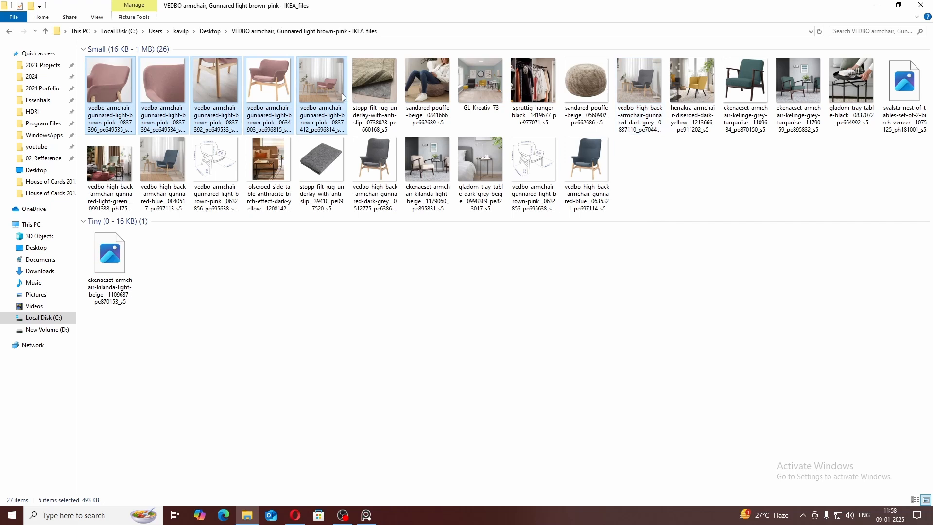
pyautogui.moveTo(334, 100); pyautogui.dragTo(646, 341)
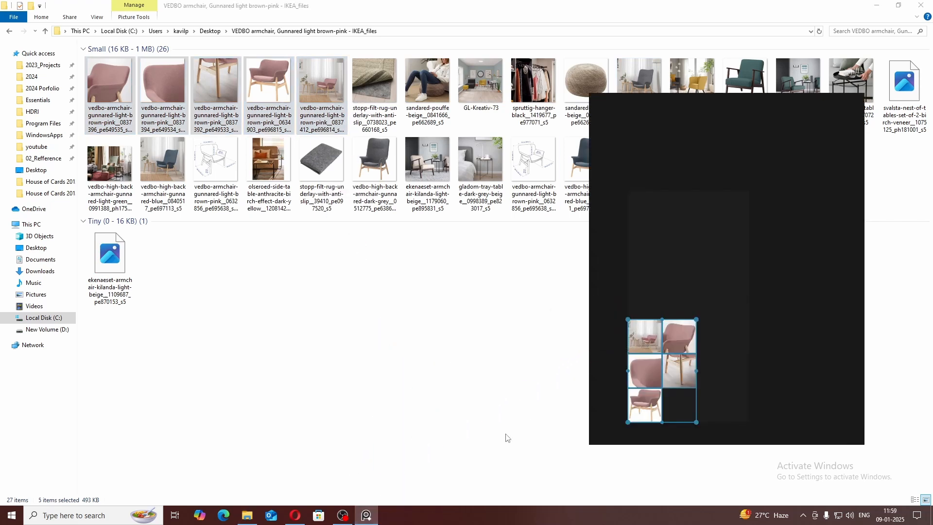
pyautogui.click(742, 298)
pyautogui.scroll(1, 736, 381)
pyautogui.moveTo(730, 397); pyautogui.dragTo(793, 286)
pyautogui.scroll(3, 793, 286)
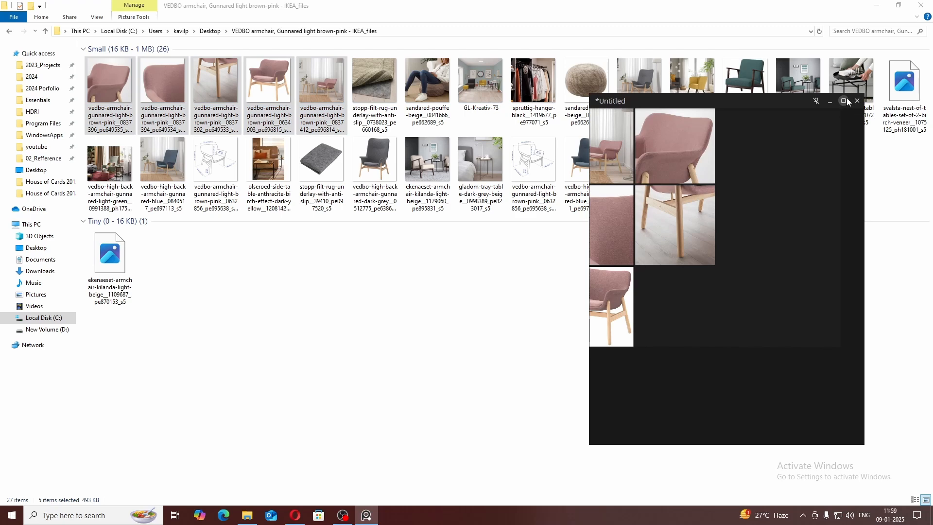
# Step: Maximize the PureRef window and examine the five pink armchair references
pyautogui.click(843, 101)
pyautogui.scroll(2, 427, 363)
pyautogui.scroll(-3, 275, 398)
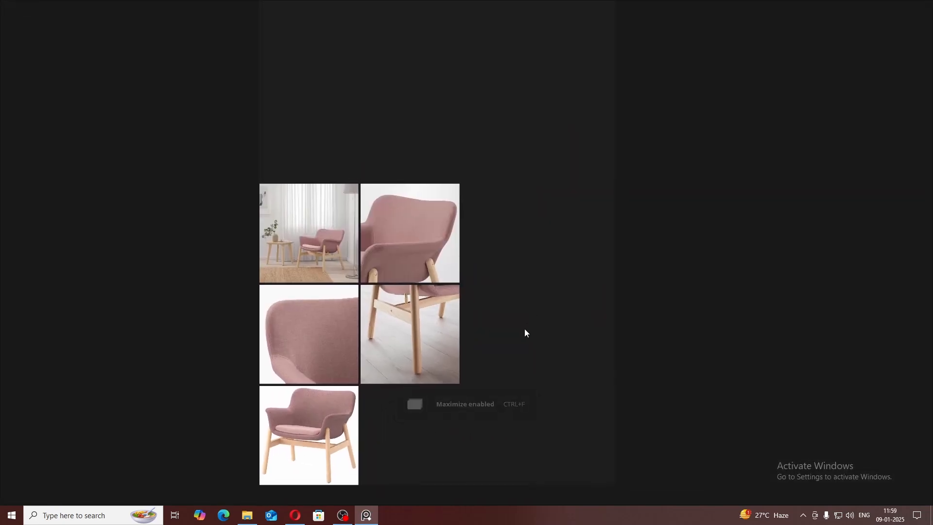
pyautogui.scroll(2, 509, 324)
pyautogui.scroll(-1, 441, 308)
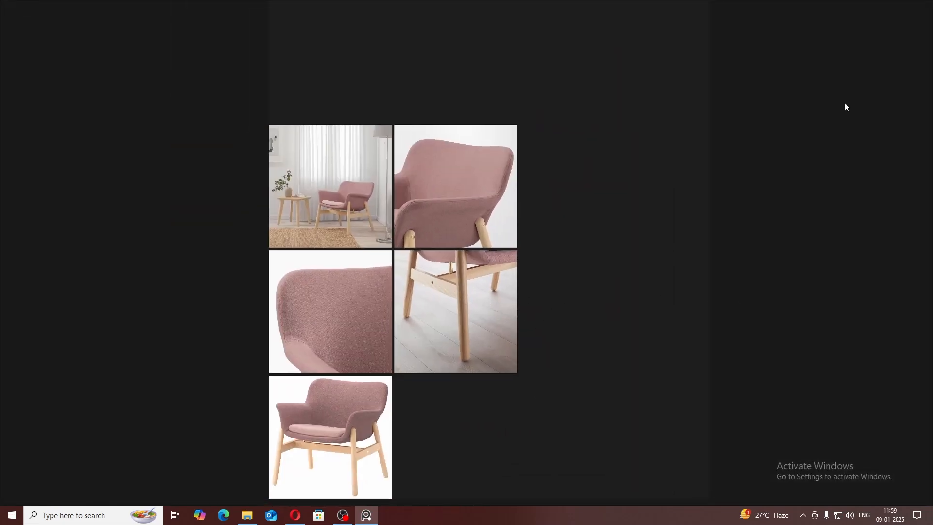
pyautogui.scroll(-2, 532, 238)
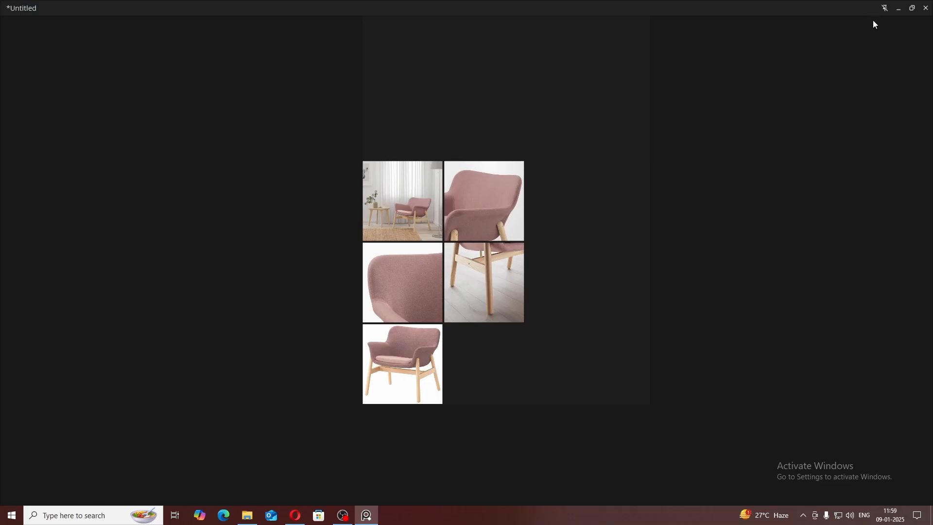
# Step: Return to File Explorer and add the dark grey and two blue high-back armchair images plus the kilanda light-beige one to the PureRef board
pyautogui.click(899, 9)
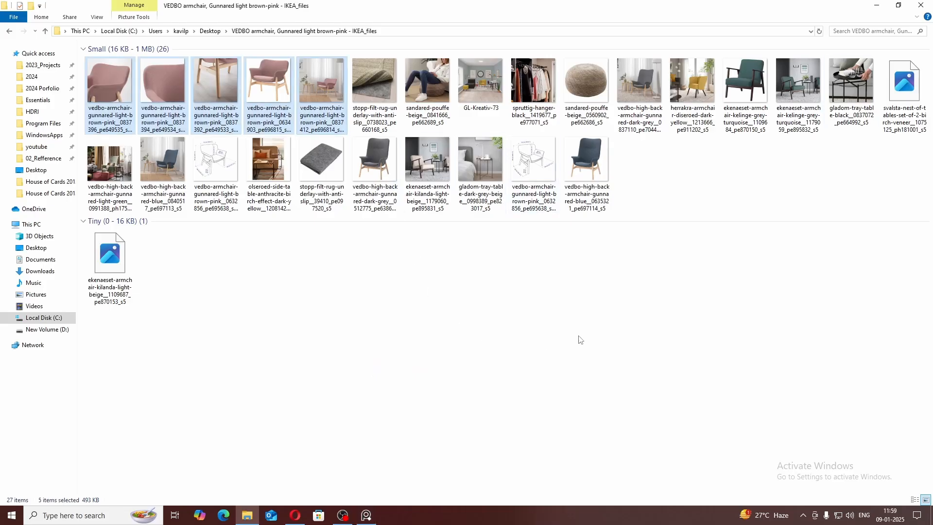
pyautogui.click(519, 242)
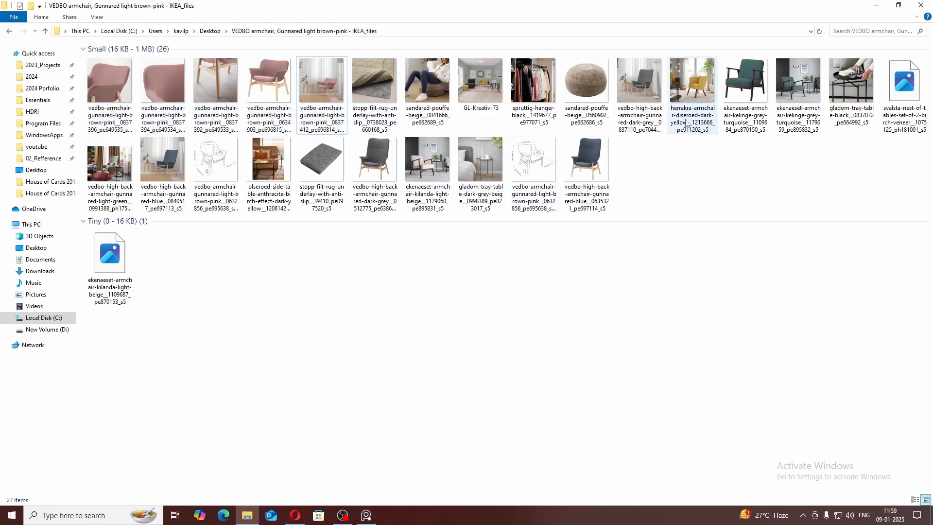
pyautogui.click(395, 182)
pyautogui.keyDown('ctrl'); pyautogui.click(587, 184); pyautogui.keyUp('ctrl')
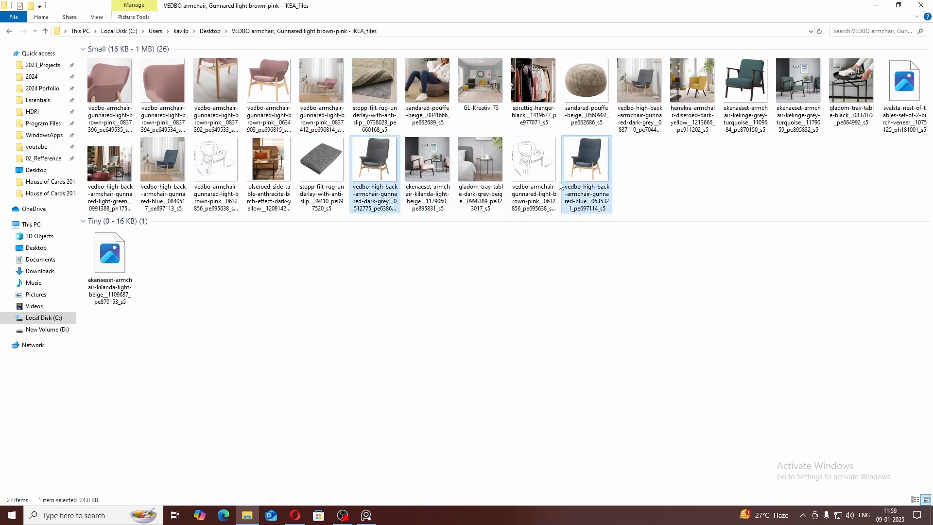
pyautogui.keyDown('ctrl'); pyautogui.click(447, 174); pyautogui.keyUp('ctrl')
pyautogui.keyDown('ctrl'); pyautogui.click(164, 168); pyautogui.keyUp('ctrl')
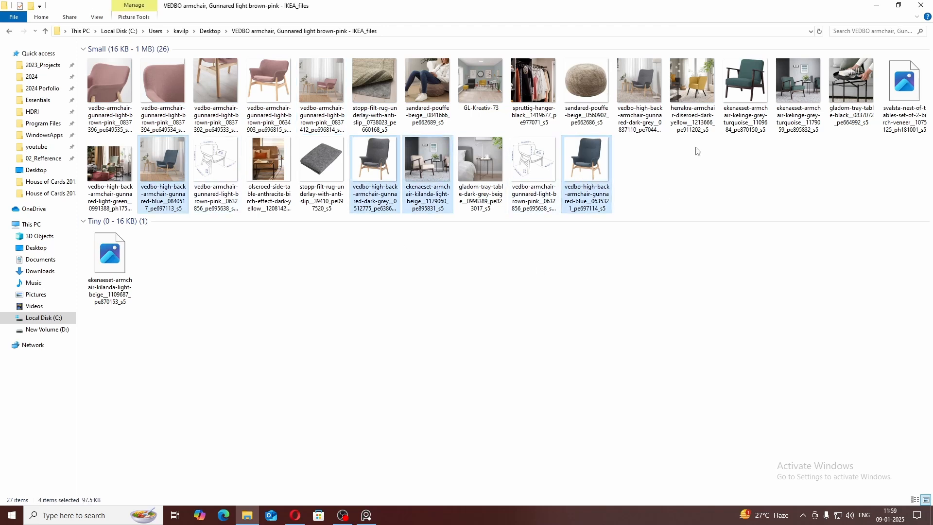
pyautogui.moveTo(586, 165); pyautogui.dragTo(736, 212)
pyautogui.scroll(-4, 796, 206)
pyautogui.click(766, 184)
# Step: Examine the pink armchair group and the newly added armchair group on the PureRef board
pyautogui.scroll(2, 766, 184)
pyautogui.scroll(2, 429, 224)
pyautogui.moveTo(459, 226); pyautogui.dragTo(488, 183)
pyautogui.scroll(-1, 488, 183)
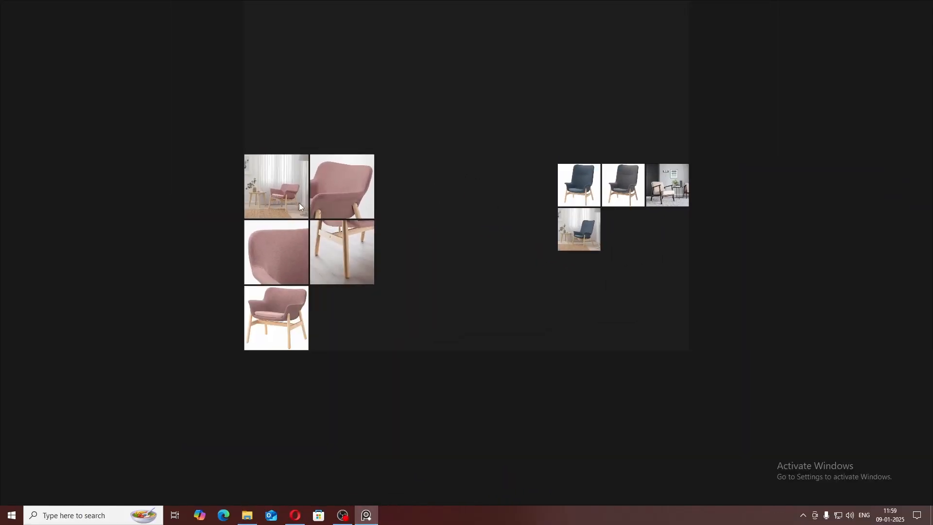
pyautogui.scroll(3, 294, 206)
pyautogui.moveTo(346, 206); pyautogui.dragTo(281, 179)
pyautogui.scroll(-3, 422, 247)
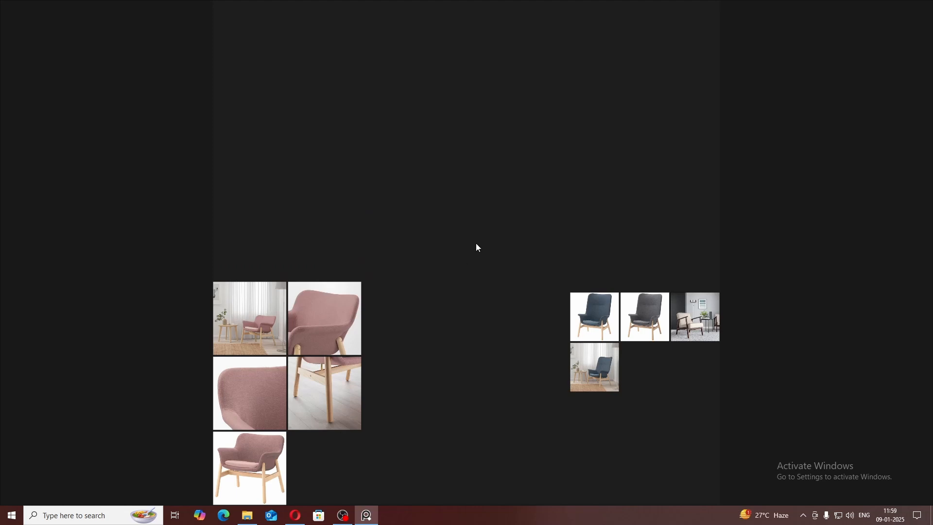
# Step: Switch back to the armchair images in File Explorer and clear the file selection
pyautogui.click(247, 515)
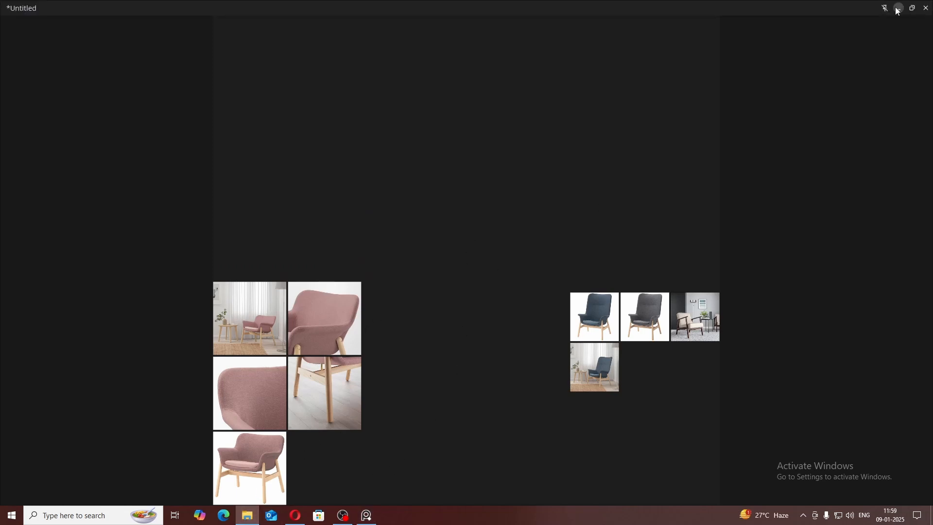
pyautogui.click(894, 7)
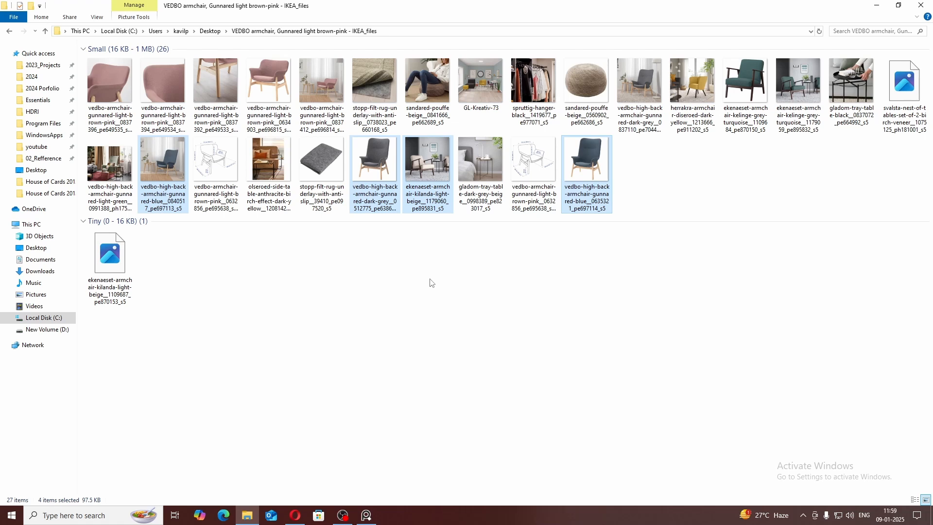
pyautogui.click(320, 294)
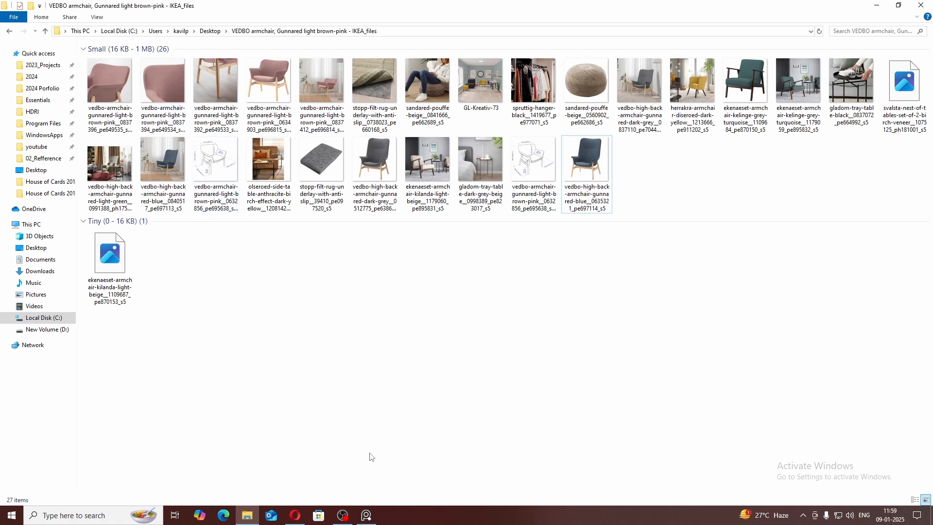
pyautogui.moveTo(287, 298); pyautogui.dragTo(413, 323)
pyautogui.moveTo(297, 293); pyautogui.dragTo(412, 328)
pyautogui.moveTo(292, 287); pyautogui.dragTo(411, 318)
pyautogui.moveTo(265, 286); pyautogui.dragTo(365, 305)
pyautogui.moveTo(292, 277); pyautogui.dragTo(516, 323)
# Step: Switch to PureRef and look over both groups of armchair references on the maximized board
pyautogui.click(366, 516)
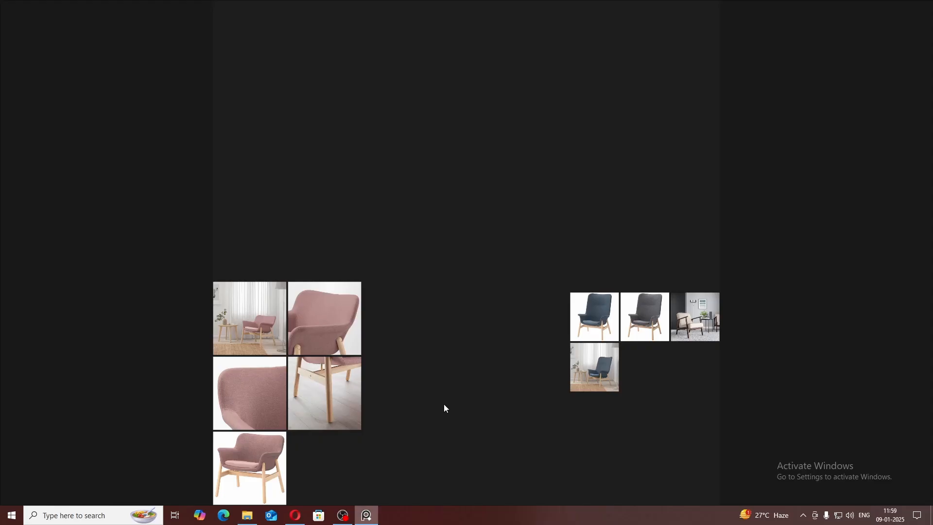
pyautogui.scroll(-5, 542, 250)
pyautogui.moveTo(738, 3); pyautogui.dragTo(500, 67)
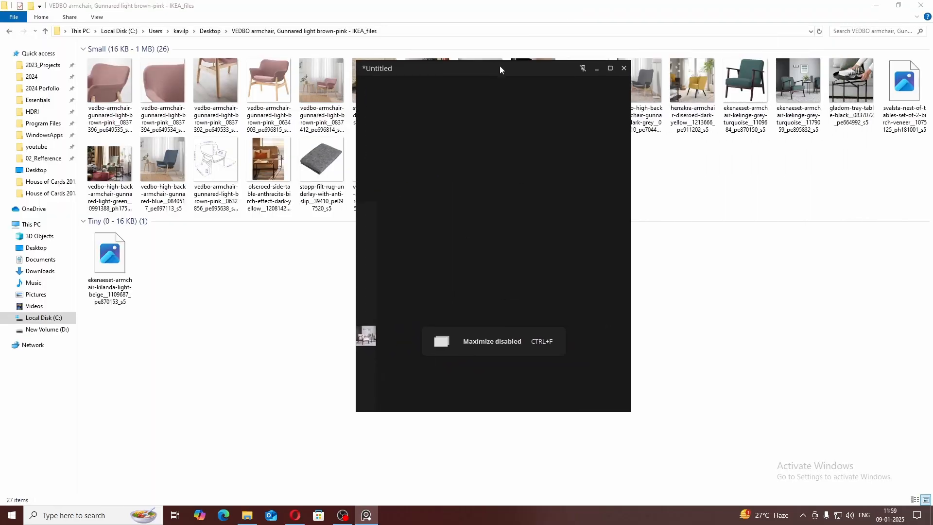
pyautogui.click(610, 68)
pyautogui.scroll(-3, 489, 278)
pyautogui.moveTo(503, 273); pyautogui.dragTo(578, 206)
pyautogui.scroll(5, 478, 279)
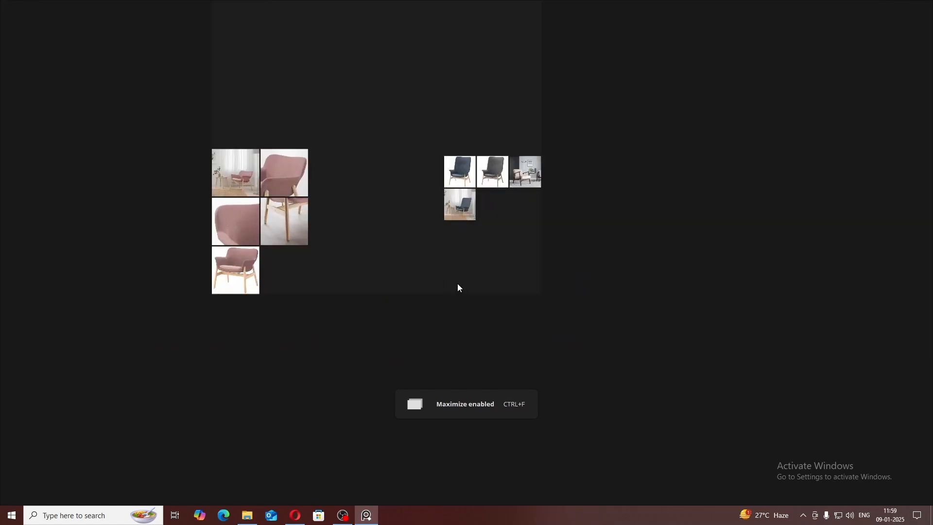
pyautogui.moveTo(439, 283); pyautogui.dragTo(450, 317)
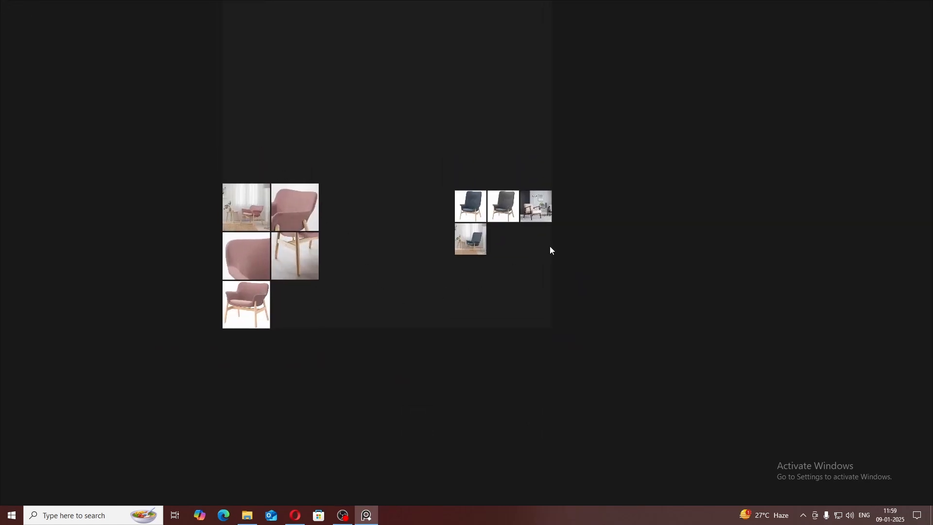
# Step: Compare the pink armchair group with the high-back armchair group on the board
pyautogui.scroll(1, 160, 285)
pyautogui.moveTo(159, 284); pyautogui.dragTo(182, 304)
pyautogui.scroll(-2, 181, 247)
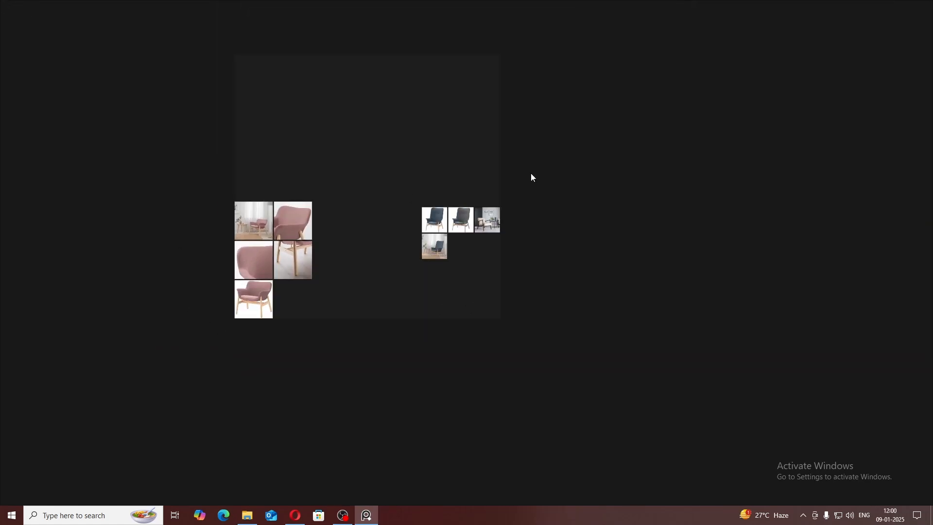
pyautogui.moveTo(567, 211); pyautogui.dragTo(549, 255)
pyautogui.scroll(3, 318, 247)
pyautogui.moveTo(267, 252); pyautogui.dragTo(296, 269)
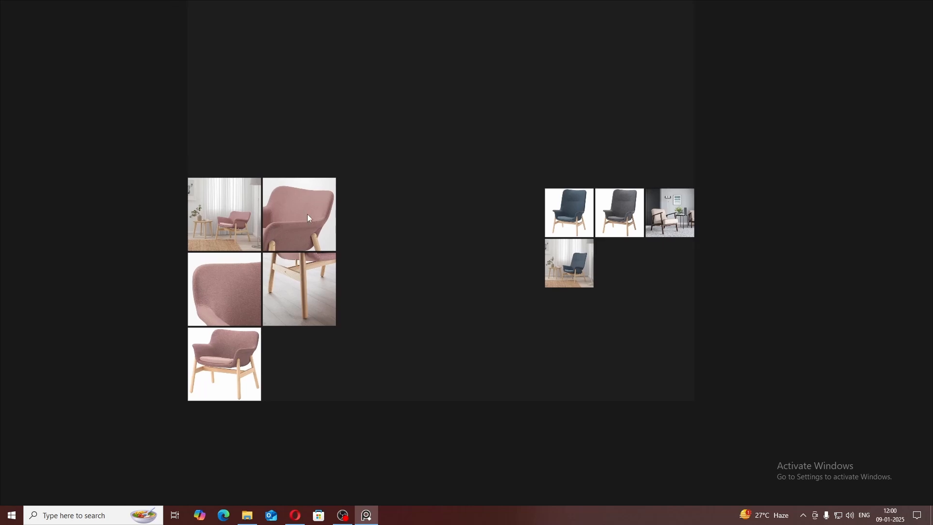
pyautogui.click(267, 229)
pyautogui.click(244, 379)
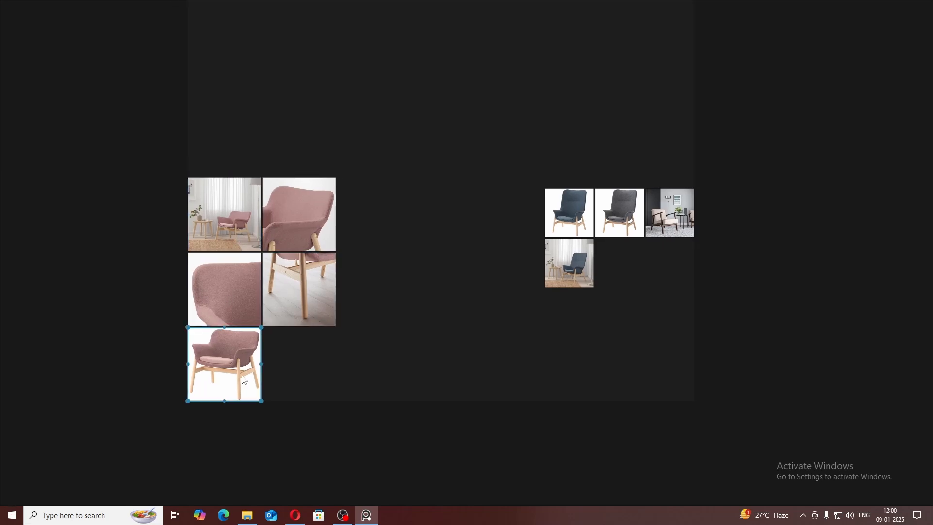
# Step: Scale up the group of four high-back and light-beige armchair images together and place it beside the pink armchair group
pyautogui.moveTo(515, 216); pyautogui.dragTo(672, 294)
pyautogui.scroll(2, 408, 316)
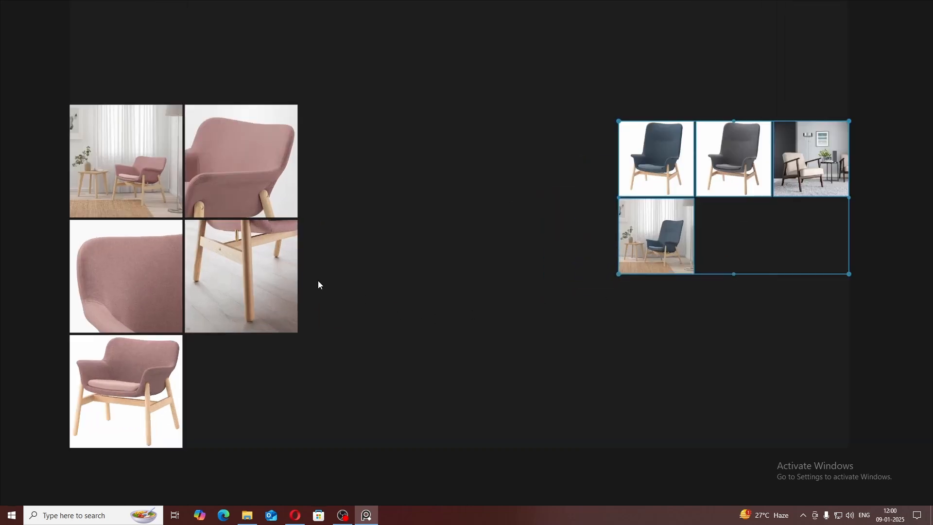
pyautogui.scroll(-2, 319, 285)
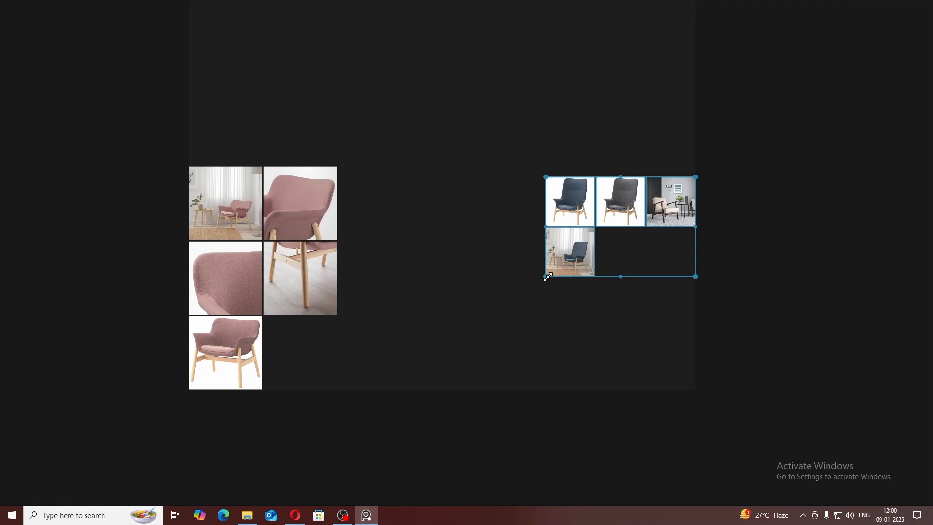
pyautogui.moveTo(546, 275); pyautogui.dragTo(411, 374)
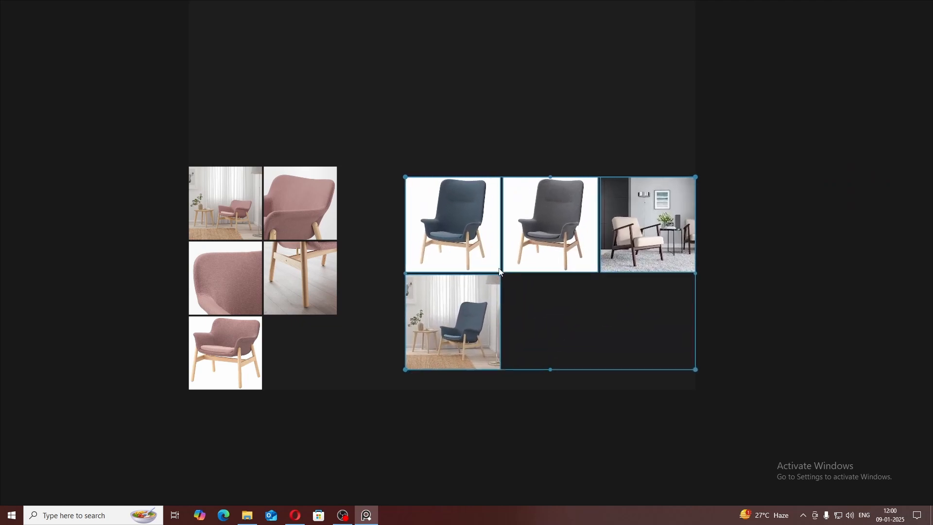
pyautogui.moveTo(445, 249); pyautogui.dragTo(382, 297)
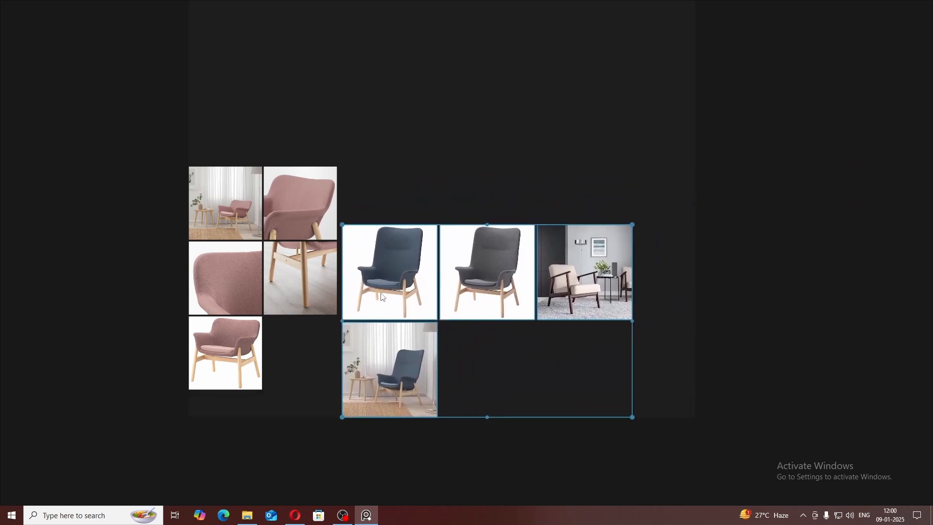
pyautogui.moveTo(343, 226); pyautogui.dragTo(366, 255)
pyautogui.moveTo(416, 304); pyautogui.dragTo(404, 288)
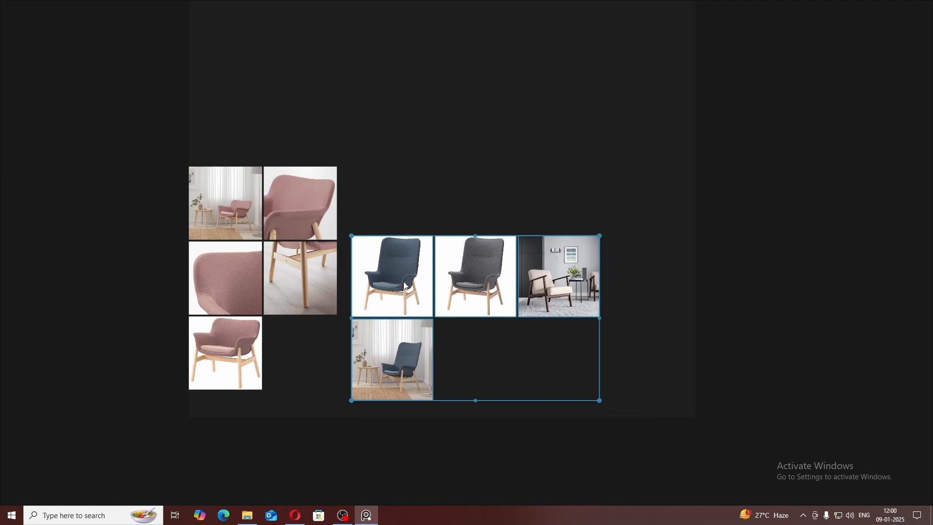
pyautogui.click(814, 239)
# Step: Enlarge the blue high-back armchair image slightly and shift the light-beige armchair image away from its neighbours
pyautogui.scroll(-2, 563, 233)
pyautogui.moveTo(560, 238); pyautogui.dragTo(565, 240)
pyautogui.click(470, 258)
pyautogui.scroll(3, 468, 255)
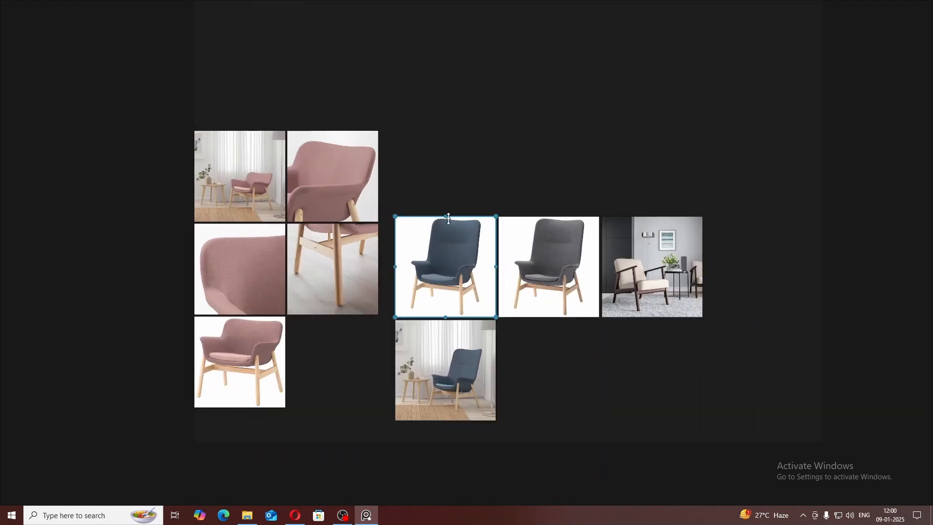
pyautogui.moveTo(448, 219); pyautogui.dragTo(447, 210)
pyautogui.scroll(-3, 600, 228)
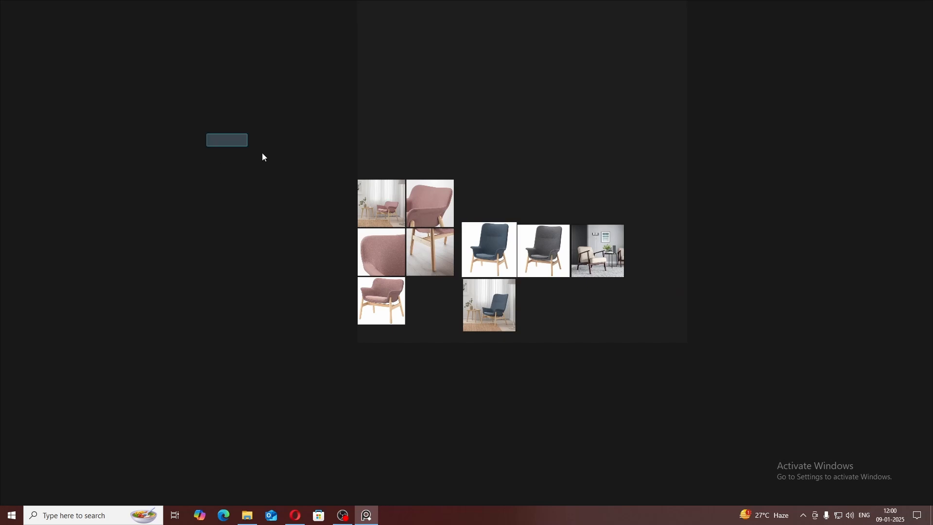
pyautogui.click(410, 215)
pyautogui.scroll(3, 395, 245)
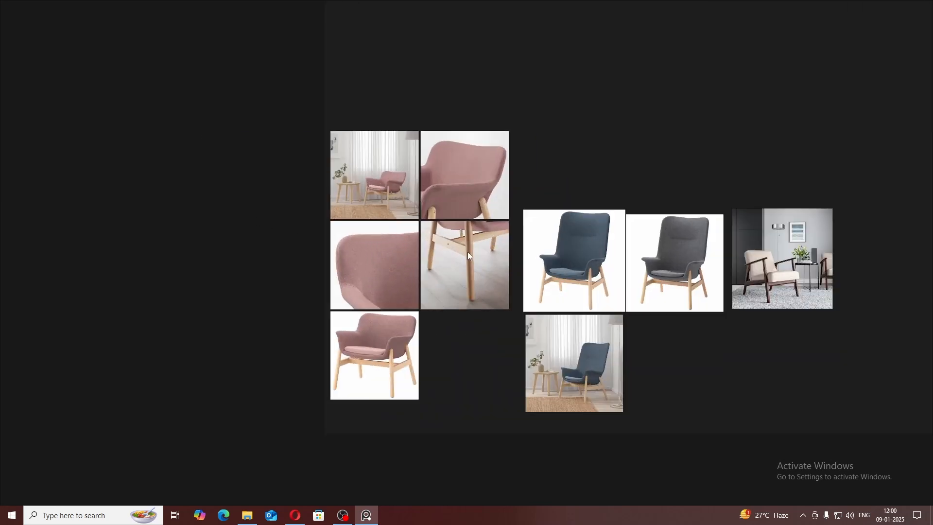
# Step: Examine the sizes and spacing of the individual images across both armchair groups
pyautogui.scroll(-2, 435, 251)
pyautogui.moveTo(427, 256); pyautogui.dragTo(369, 271)
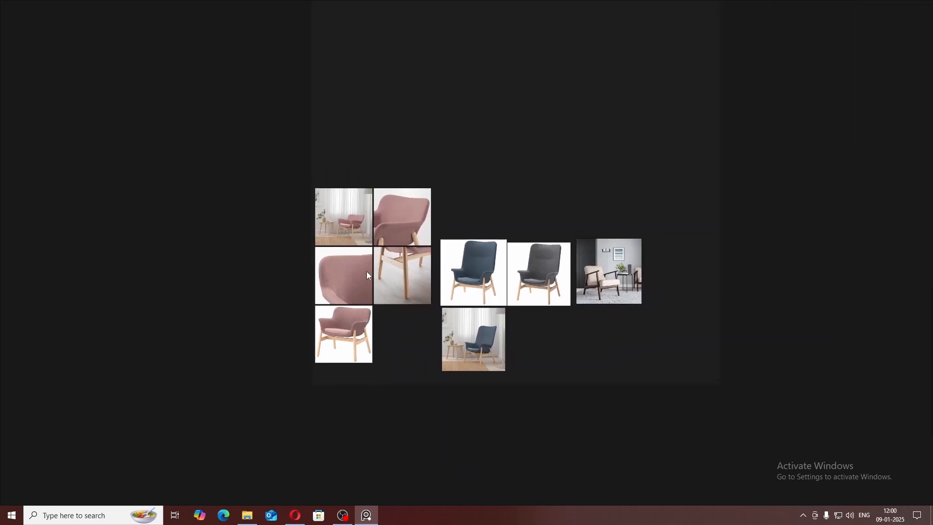
pyautogui.scroll(3, 366, 273)
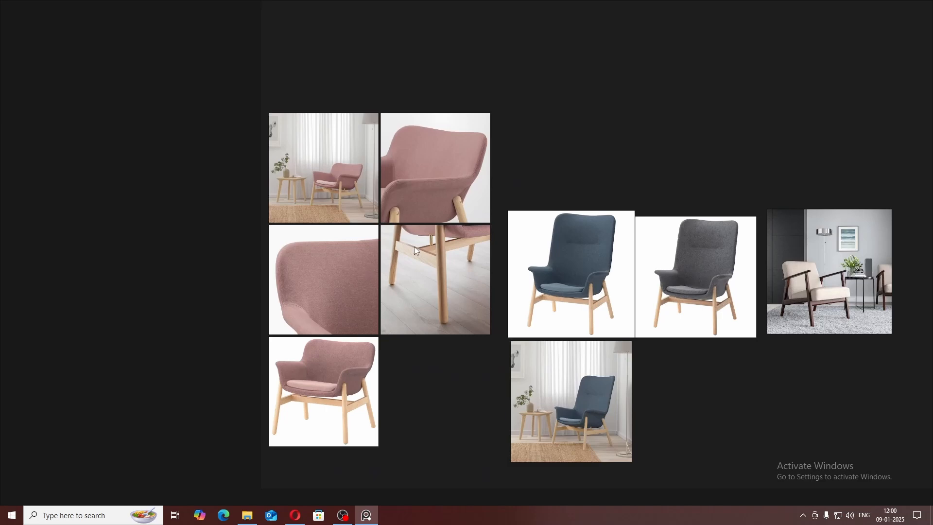
pyautogui.scroll(-2, 412, 335)
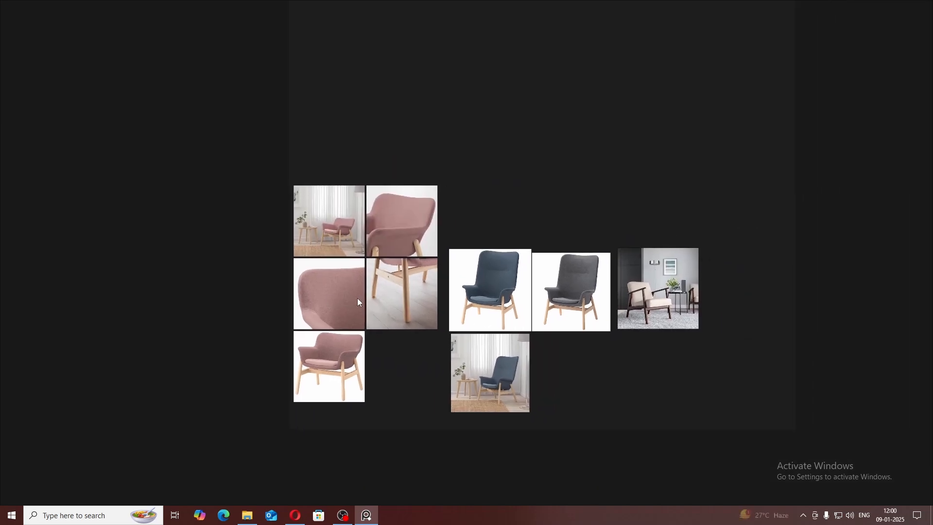
pyautogui.scroll(2, 273, 281)
pyautogui.moveTo(259, 280); pyautogui.dragTo(148, 257)
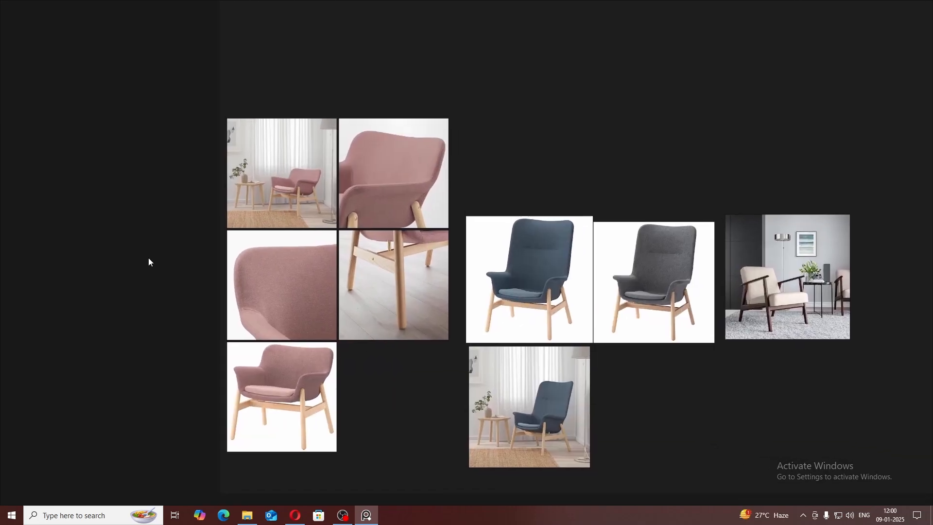
pyautogui.scroll(-2, 196, 275)
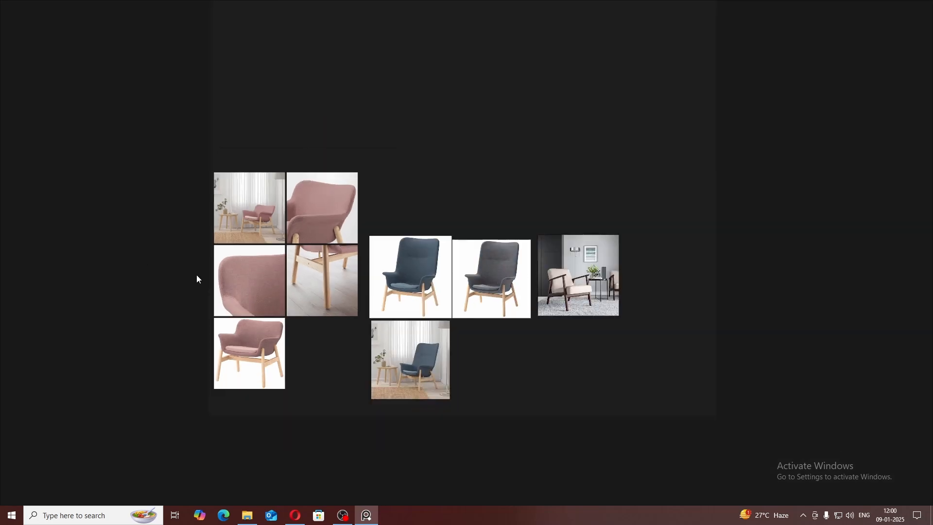
# Step: Pile the pink, blue, dark grey and light-beige armchair images on top of one another into one overlapping heap
pyautogui.moveTo(358, 290); pyautogui.dragTo(497, 267)
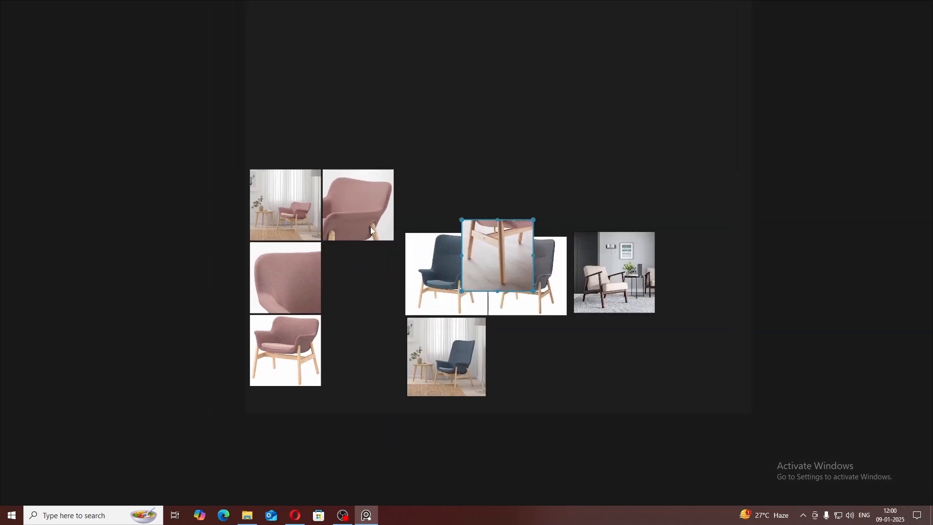
pyautogui.moveTo(371, 226); pyautogui.dragTo(503, 307)
pyautogui.moveTo(311, 290); pyautogui.dragTo(514, 322)
pyautogui.moveTo(437, 353); pyautogui.dragTo(422, 267)
pyautogui.moveTo(598, 279); pyautogui.dragTo(446, 279)
pyautogui.moveTo(532, 279); pyautogui.dragTo(431, 278)
pyautogui.moveTo(571, 277); pyautogui.dragTo(451, 301)
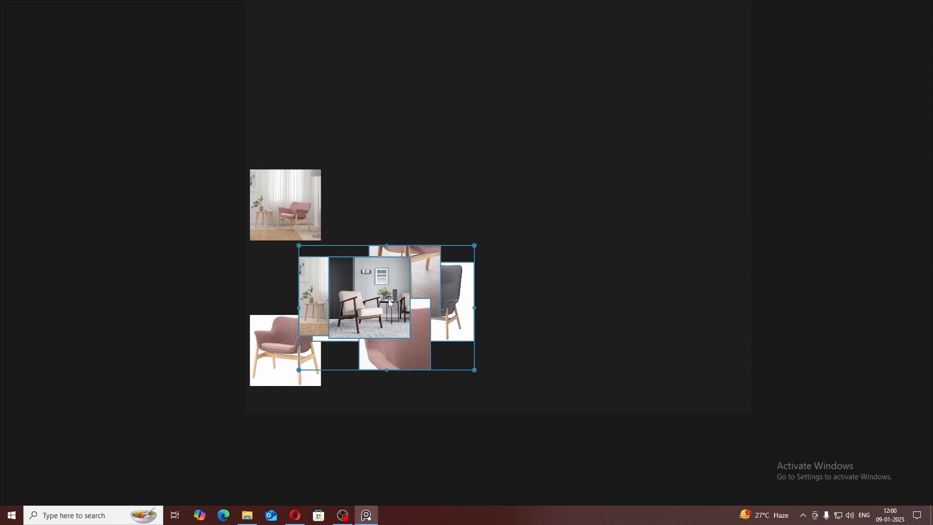
pyautogui.moveTo(292, 360); pyautogui.dragTo(363, 321)
pyautogui.moveTo(285, 204); pyautogui.dragTo(395, 298)
pyautogui.moveTo(271, 358); pyautogui.dragTo(300, 438)
pyautogui.moveTo(291, 351); pyautogui.dragTo(364, 287)
# Step: Pull the full pink armchair, pink armchair room scene and light-beige armchair images out of the pile, keeping them larger than the rest
pyautogui.click(592, 294)
pyautogui.scroll(-2, 531, 296)
pyautogui.moveTo(497, 287); pyautogui.dragTo(521, 319)
pyautogui.moveTo(457, 333); pyautogui.dragTo(389, 224)
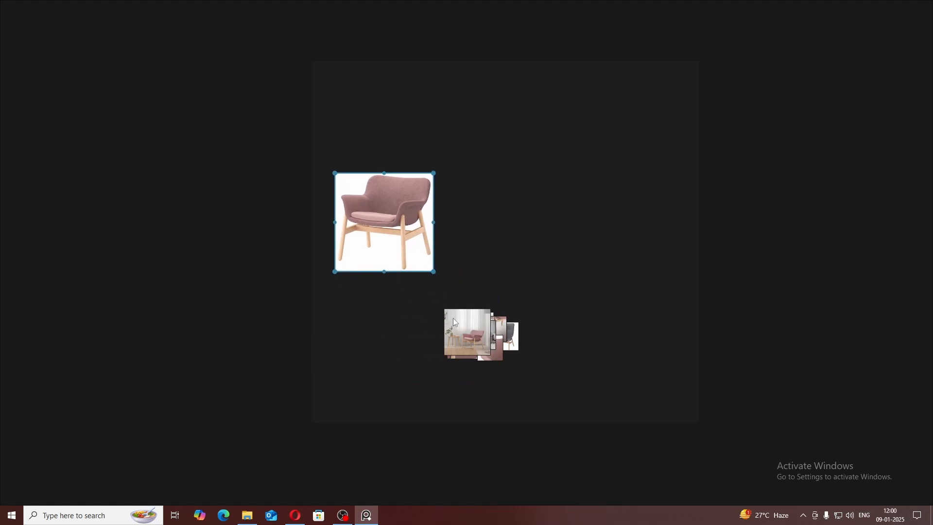
pyautogui.click(471, 341)
pyautogui.moveTo(471, 341); pyautogui.dragTo(464, 273)
pyautogui.moveTo(453, 247); pyautogui.dragTo(479, 247)
pyautogui.scroll(3, 530, 313)
pyautogui.moveTo(454, 346); pyautogui.dragTo(260, 398)
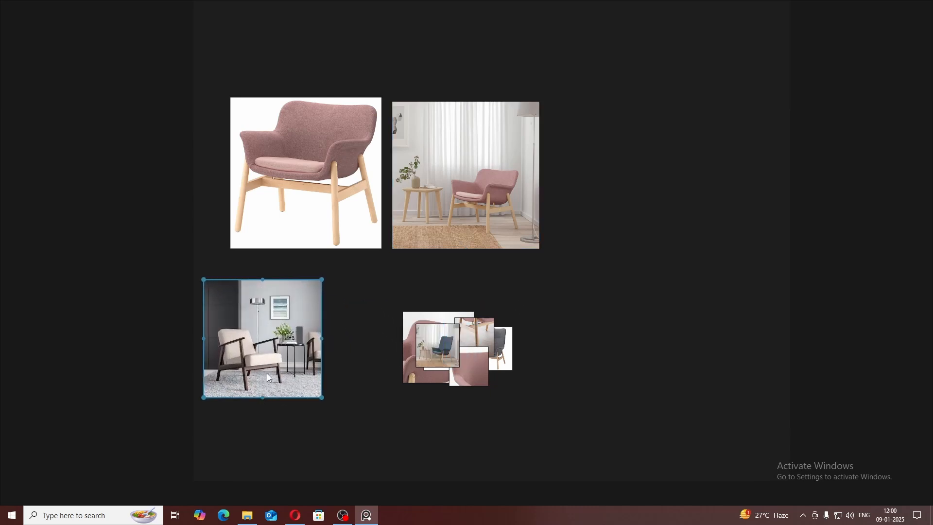
pyautogui.moveTo(268, 357); pyautogui.dragTo(278, 337)
pyautogui.click(370, 335)
pyautogui.scroll(-3, 533, 301)
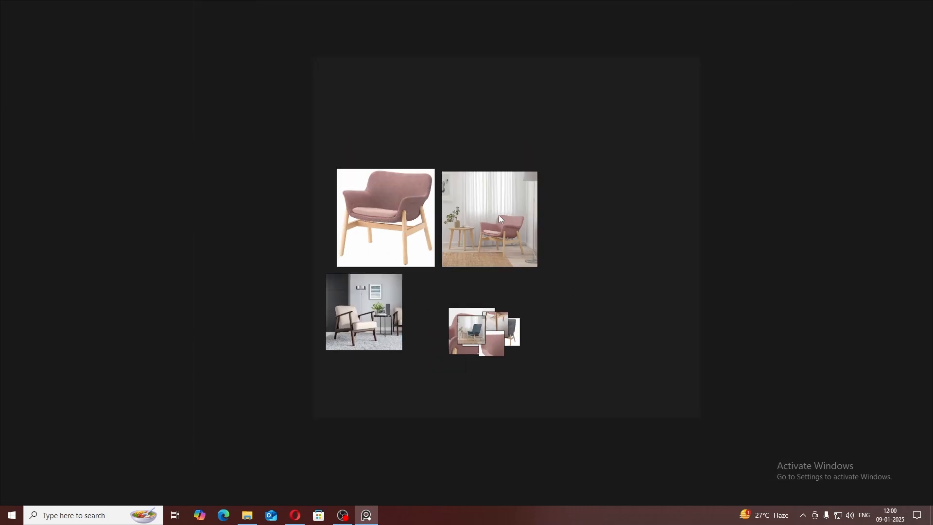
pyautogui.scroll(2, 487, 229)
pyautogui.scroll(-2, 488, 228)
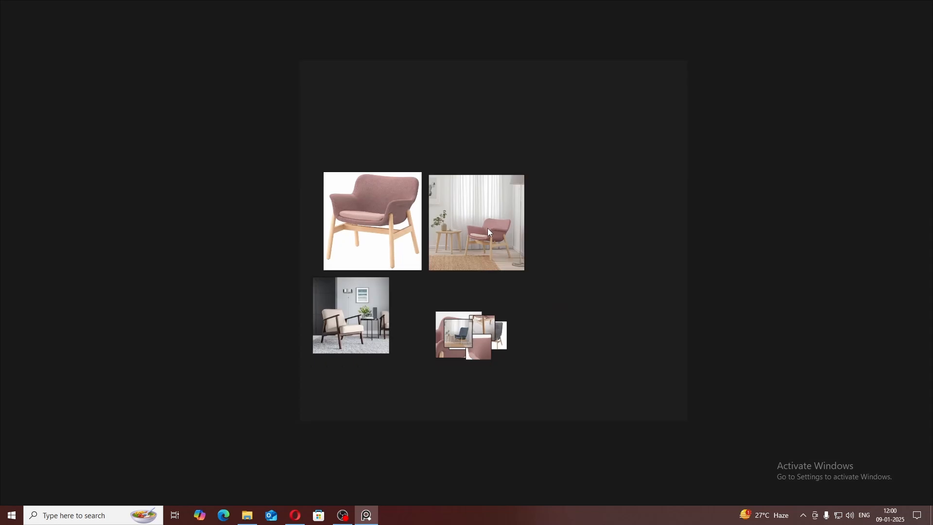
pyautogui.scroll(2, 482, 235)
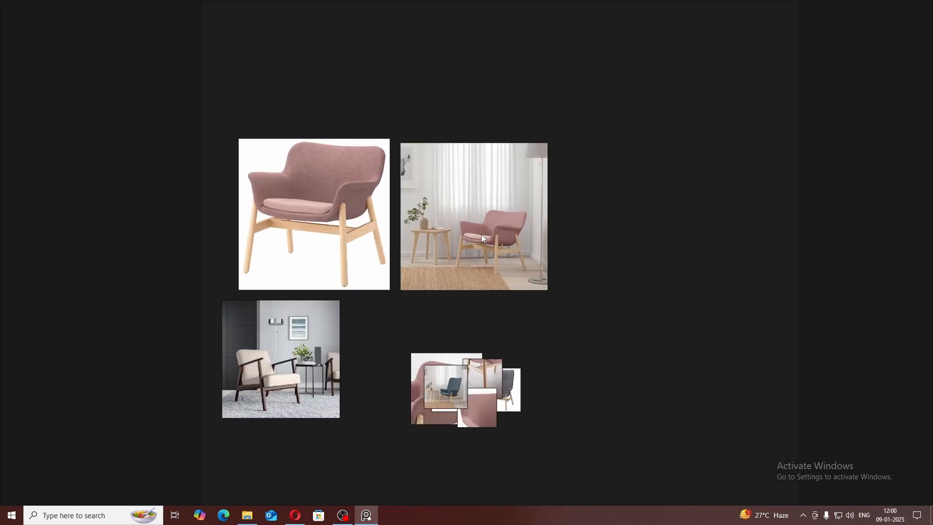
pyautogui.scroll(-3, 561, 237)
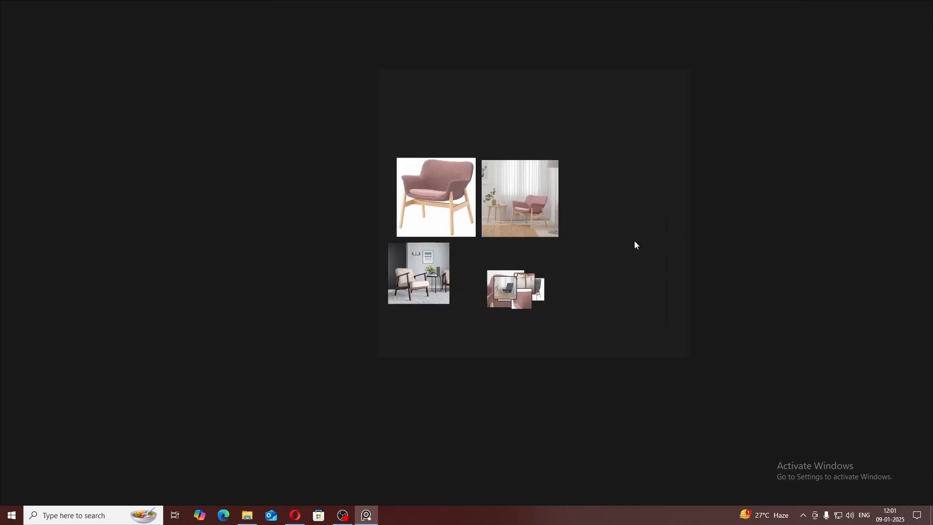
# Step: Select all images on the board and normalize them by Size using the Average option
pyautogui.hotkey('ctrl', 'a')
pyautogui.scroll(2, 567, 282)
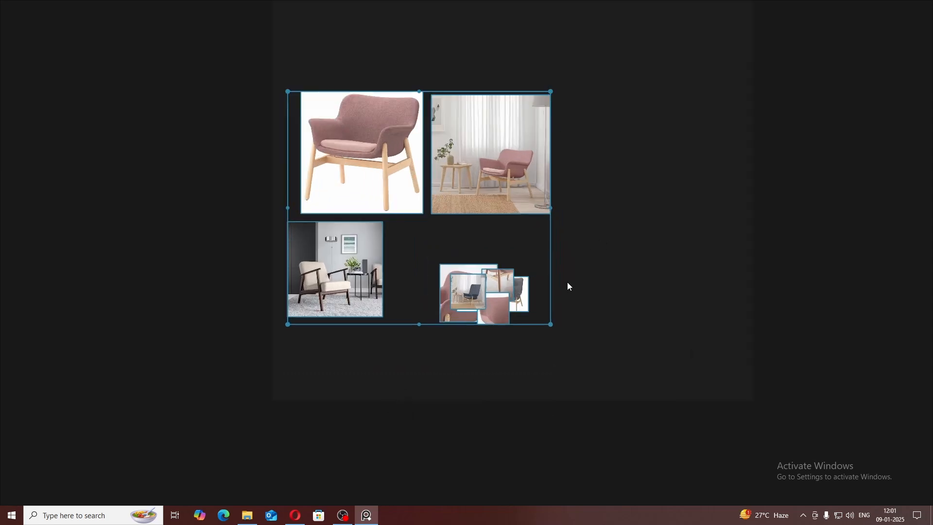
pyautogui.rightClick(501, 167)
pyautogui.moveTo(550, 347)
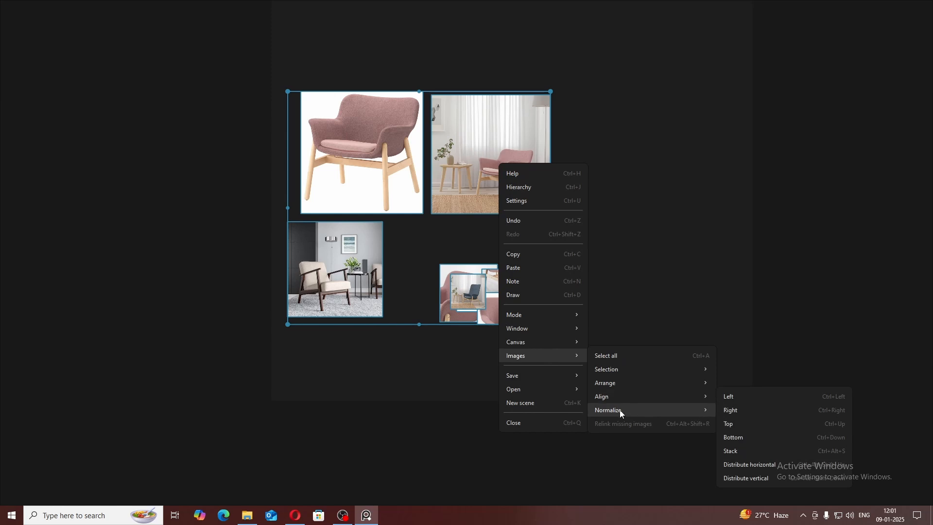
pyautogui.moveTo(643, 414)
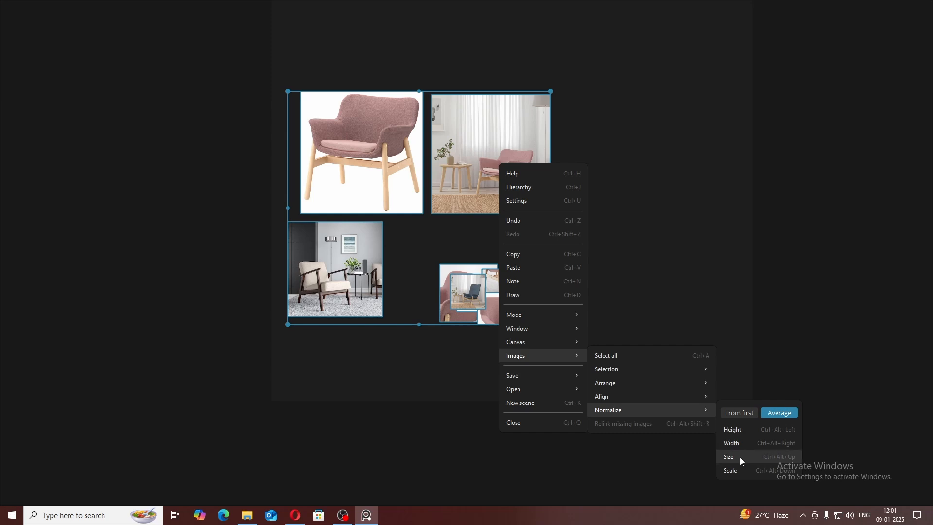
pyautogui.rightClick(445, 33)
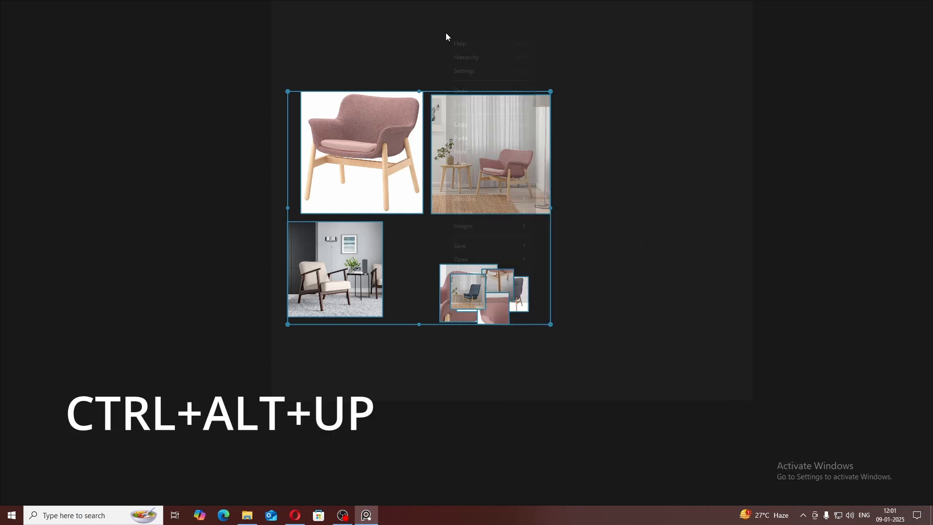
pyautogui.rightClick(445, 33)
pyautogui.moveTo(491, 226)
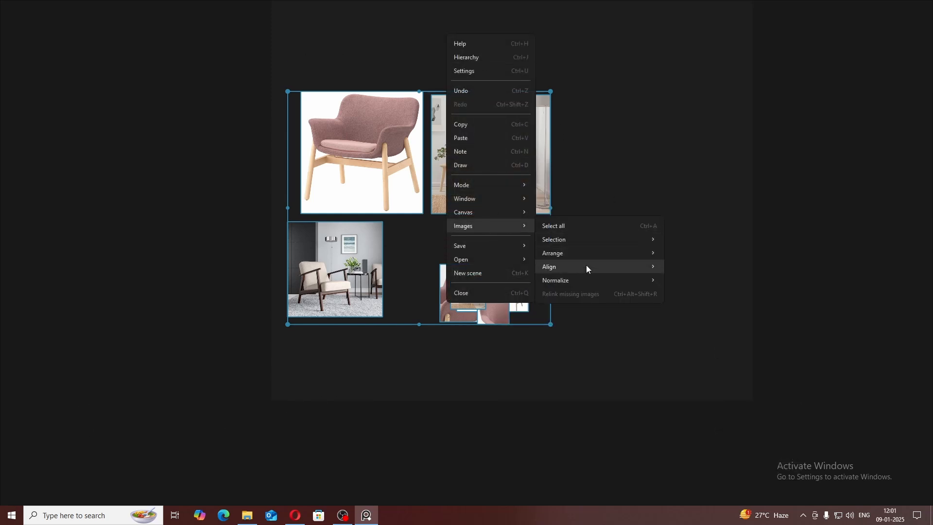
pyautogui.moveTo(583, 279)
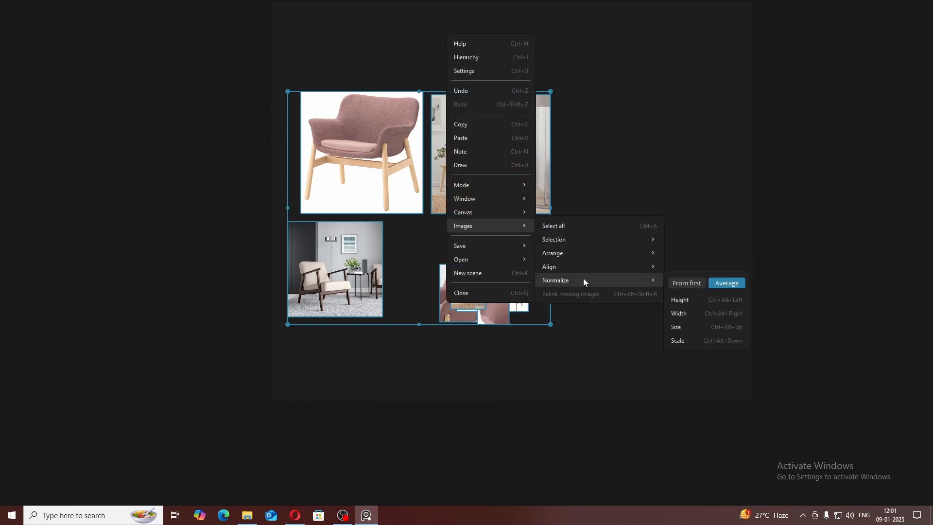
pyautogui.click(687, 325)
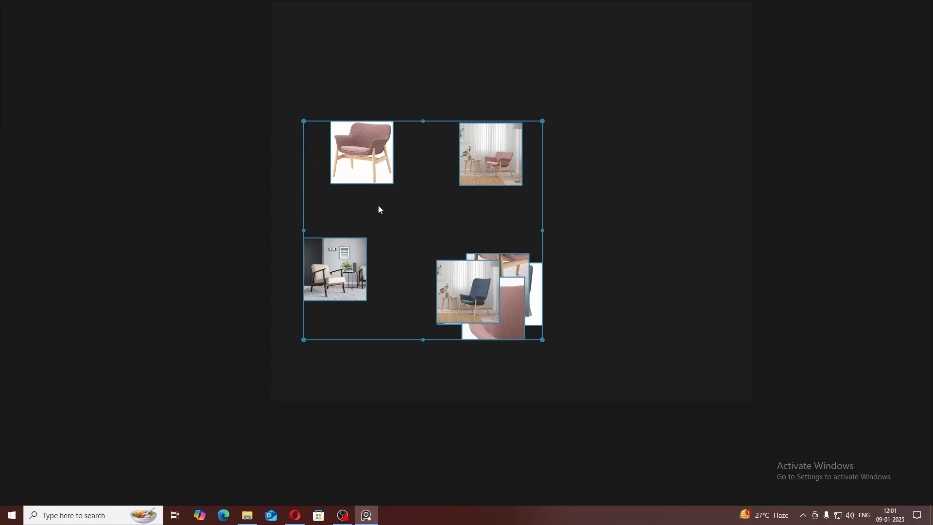
# Step: Spread the overlapping armchair images apart so that each one lies separately on the board, and clear the selection
pyautogui.click(819, 225)
pyautogui.scroll(1, 819, 225)
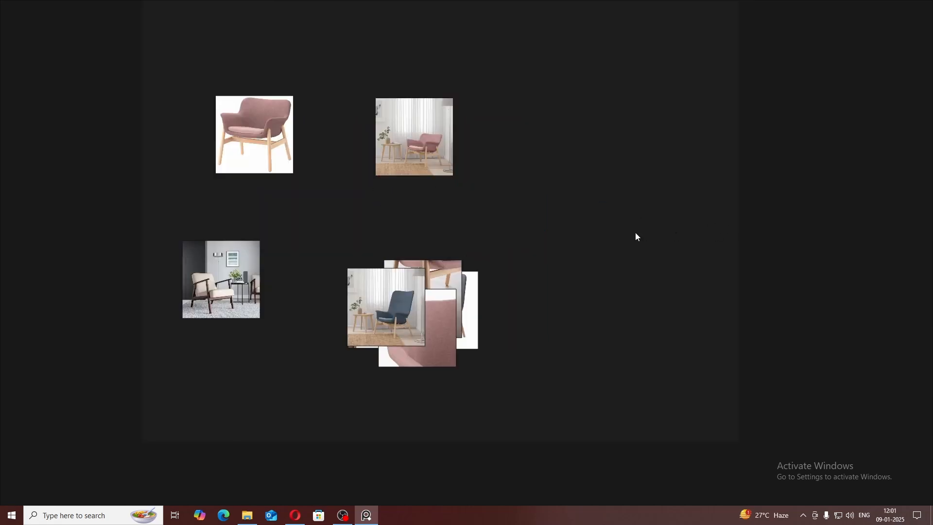
pyautogui.moveTo(399, 311); pyautogui.dragTo(605, 200)
pyautogui.moveTo(416, 323); pyautogui.dragTo(320, 225)
pyautogui.moveTo(427, 287); pyautogui.dragTo(501, 214)
pyautogui.moveTo(396, 306); pyautogui.dragTo(377, 354)
pyautogui.scroll(-1, 472, 312)
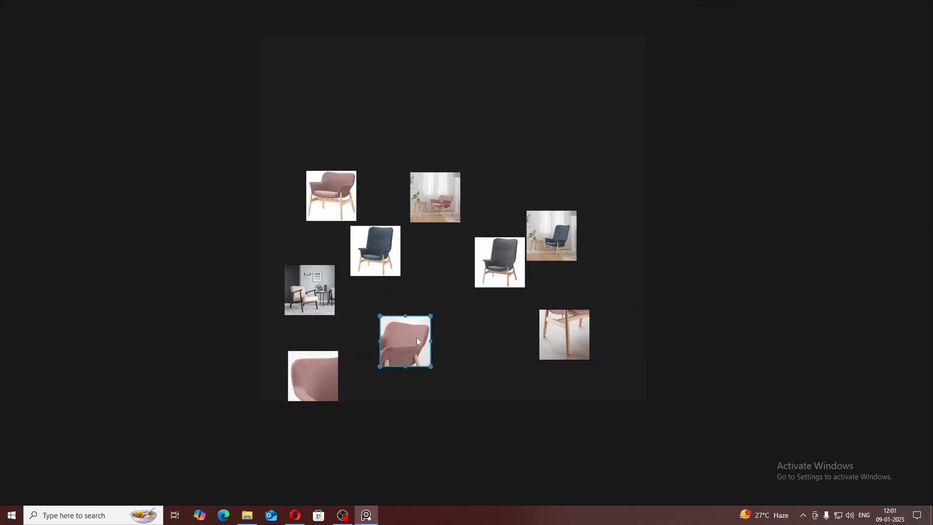
pyautogui.scroll(1, 415, 338)
pyautogui.scroll(-1, 417, 248)
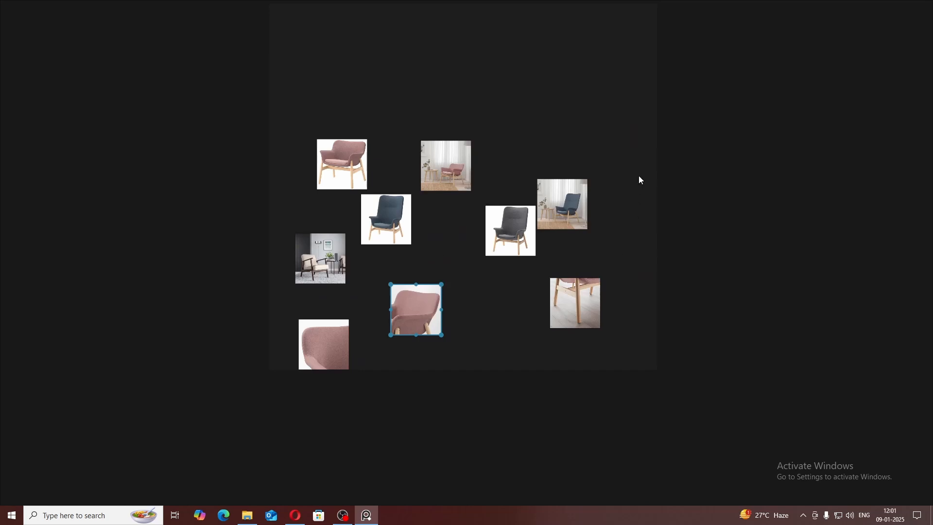
pyautogui.click(616, 142)
pyautogui.scroll(1, 612, 174)
pyautogui.scroll(-1, 610, 173)
pyautogui.click(625, 141)
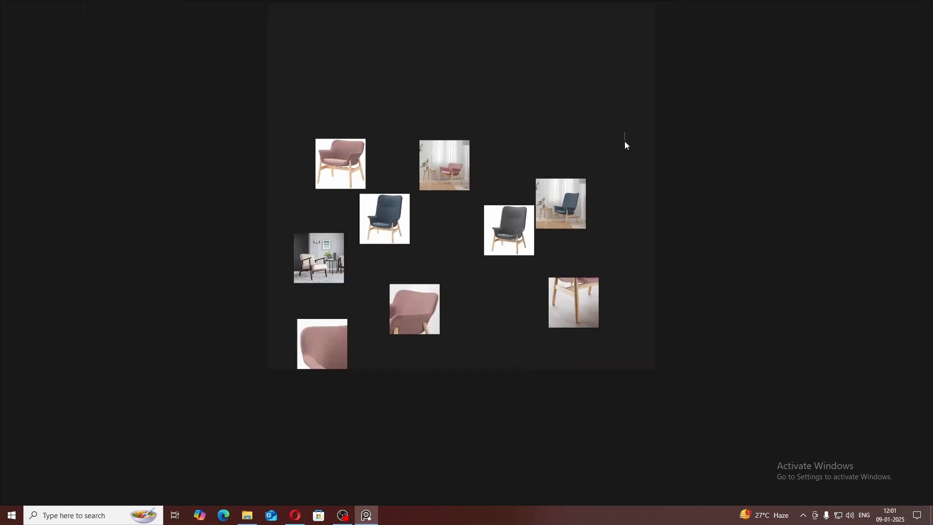
# Step: Select all the armchair images, optimize the canvas to fit tightly around them, and clear the selection
pyautogui.moveTo(624, 140); pyautogui.dragTo(602, 271)
pyautogui.moveTo(717, 154); pyautogui.dragTo(715, 167)
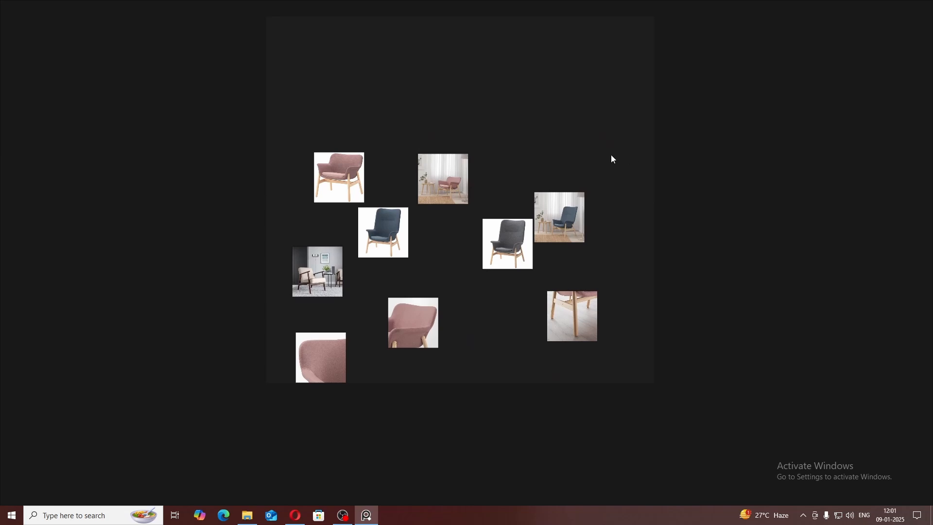
pyautogui.moveTo(606, 142); pyautogui.dragTo(334, 361)
pyautogui.click(683, 252)
pyautogui.click(564, 215)
pyautogui.scroll(2, 512, 251)
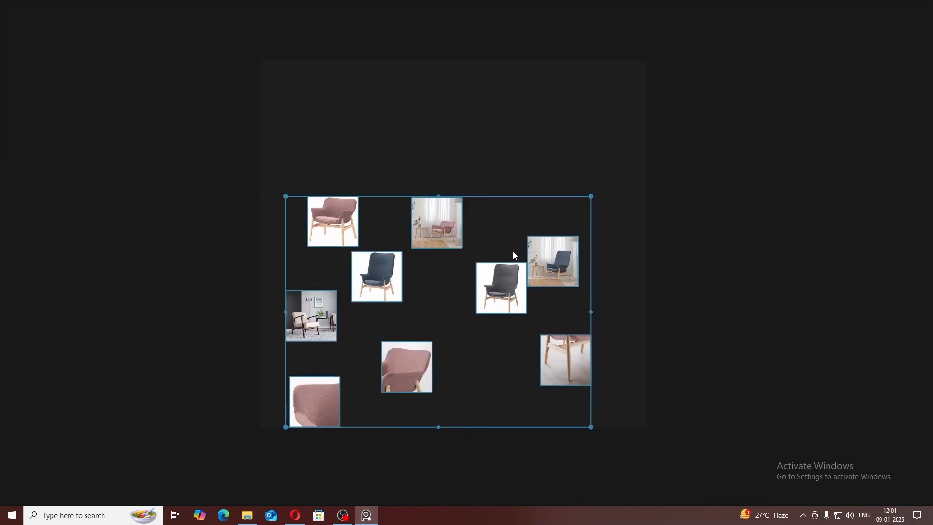
pyautogui.scroll(1, 591, 226)
pyautogui.moveTo(683, 183); pyautogui.dragTo(656, 247)
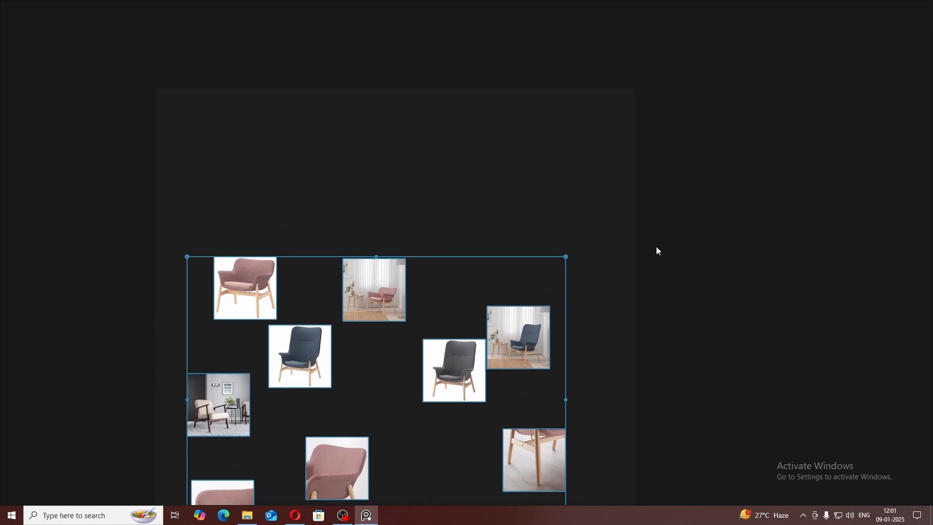
pyautogui.scroll(2, 628, 109)
pyautogui.moveTo(629, 109); pyautogui.dragTo(494, 124)
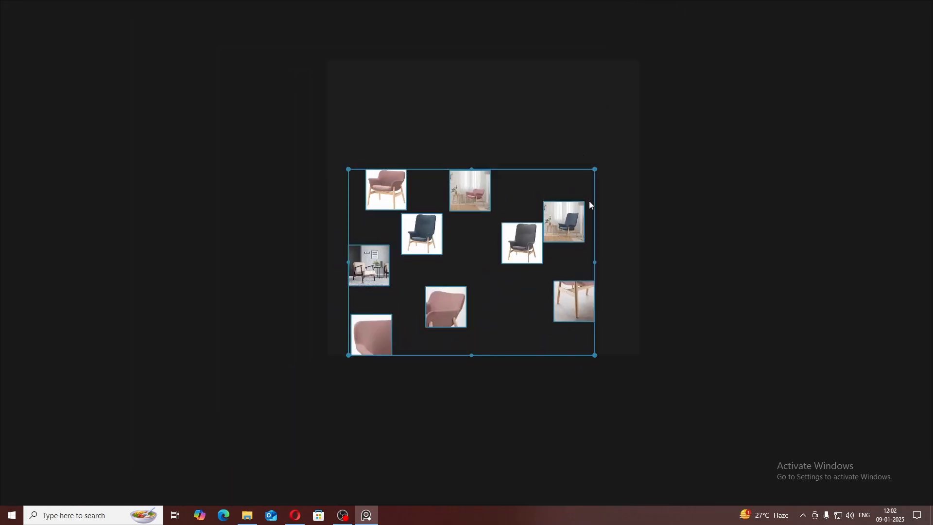
pyautogui.hotkey('ctrl', 'o')
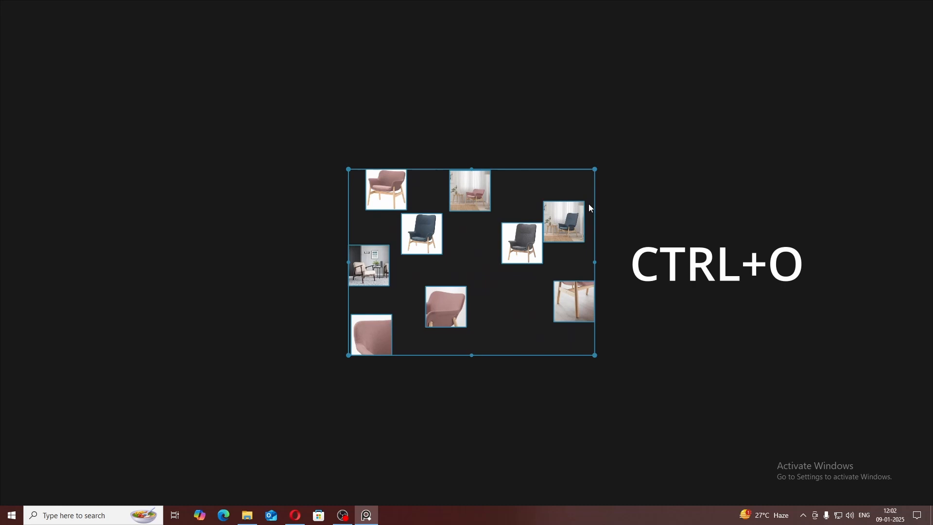
pyautogui.click(680, 138)
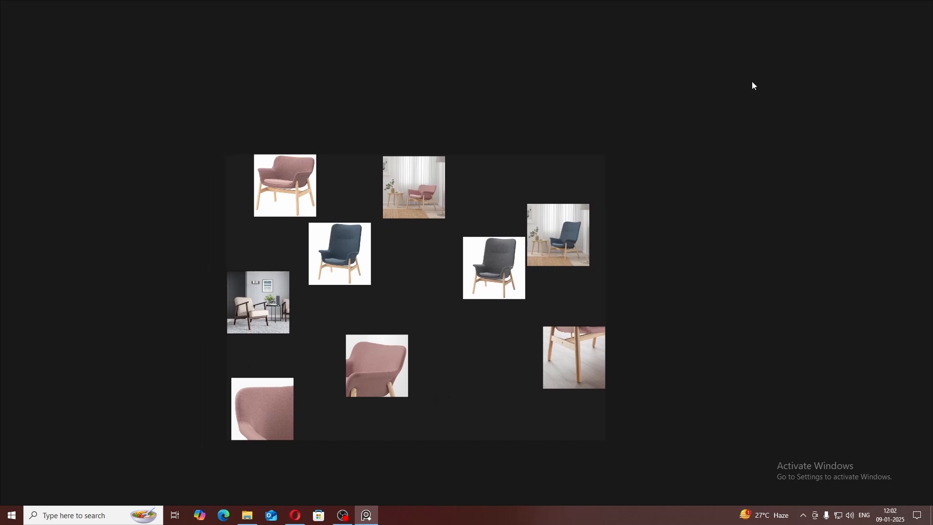
# Step: Select all images on the board, pack them tightly into one compact block, and clear the selection
pyautogui.moveTo(752, 85); pyautogui.dragTo(204, 401)
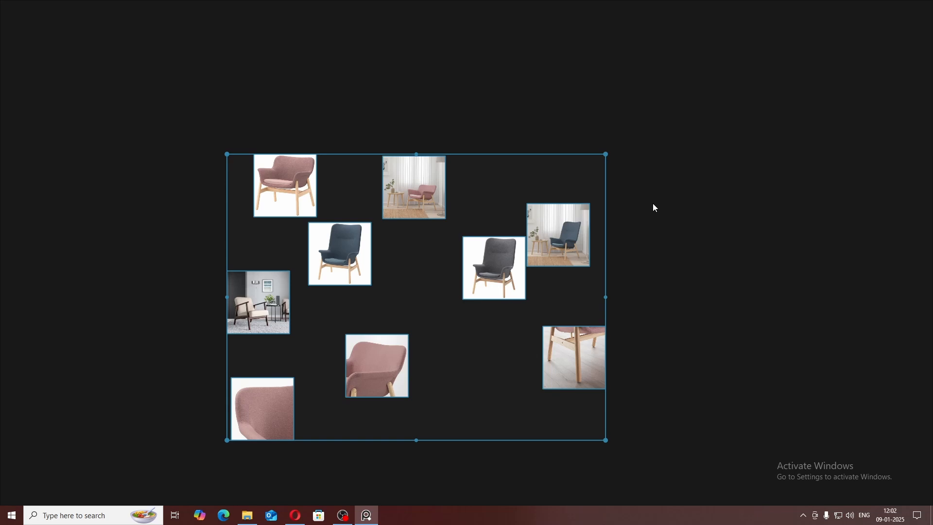
pyautogui.click(652, 203)
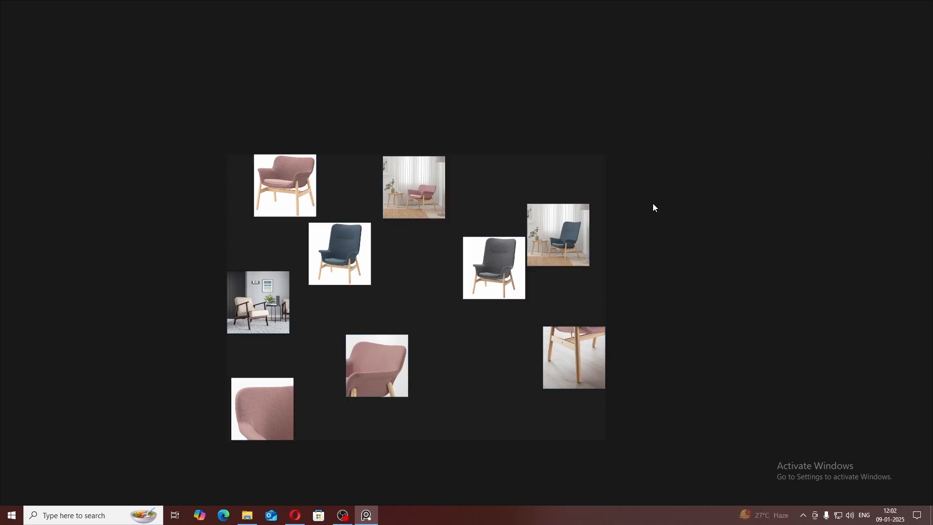
pyautogui.moveTo(662, 211); pyautogui.dragTo(651, 190)
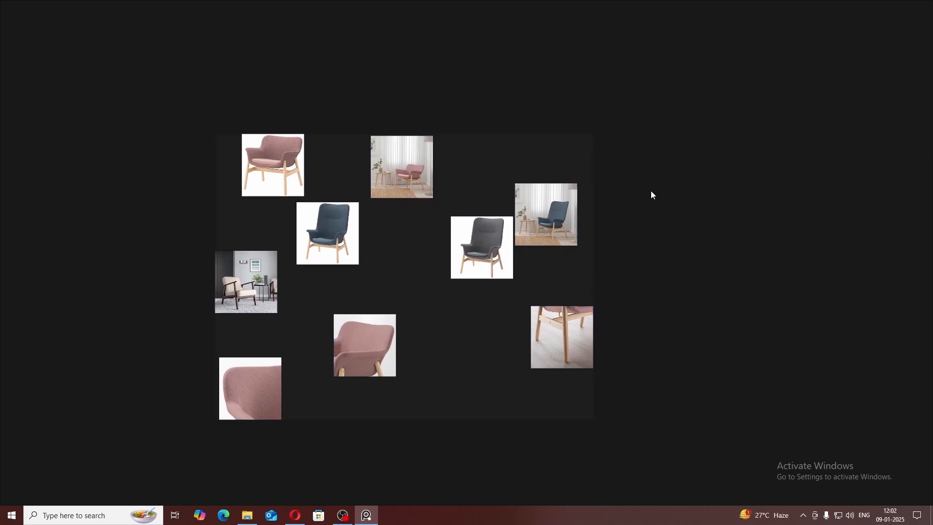
pyautogui.hotkey('ctrl', 'a')
pyautogui.hotkey('ctrl', 'p')
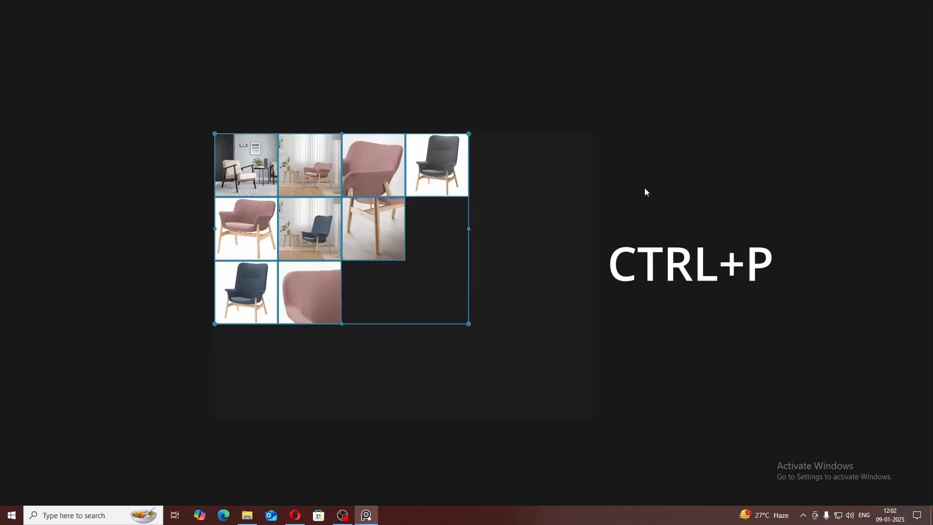
pyautogui.click(640, 190)
pyautogui.moveTo(459, 248); pyautogui.dragTo(467, 256)
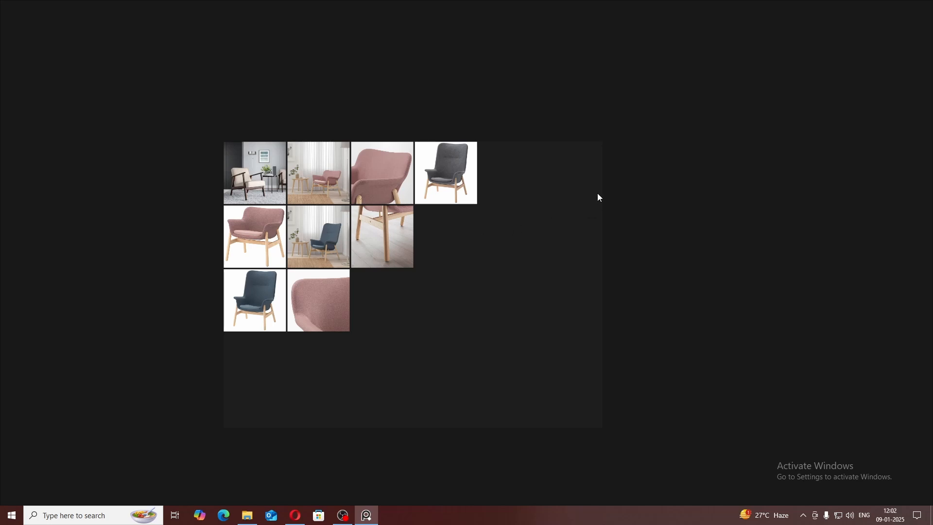
# Step: Optimize the canvas around the packed image block and leave all images deselected
pyautogui.hscroll(-1, 462, 220)
pyautogui.moveTo(526, 130); pyautogui.dragTo(260, 337)
pyautogui.click(596, 148)
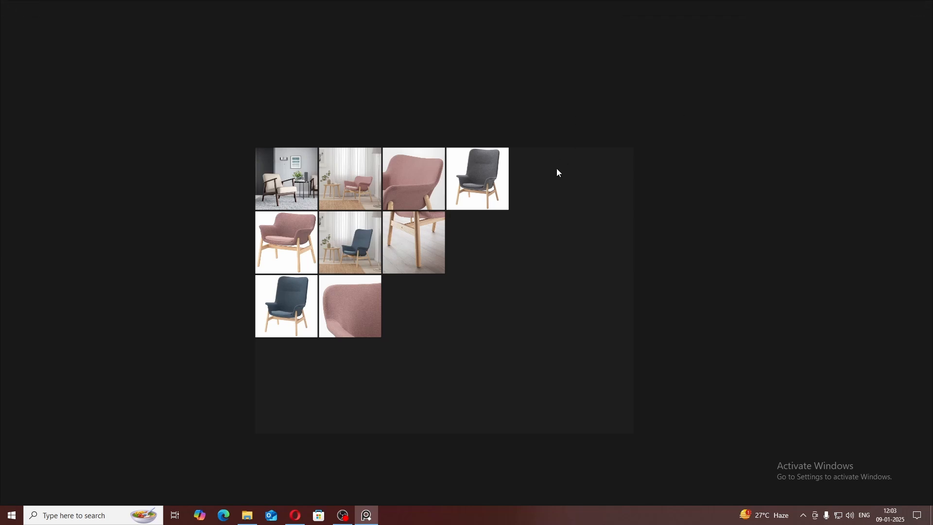
pyautogui.moveTo(709, 84); pyautogui.dragTo(234, 355)
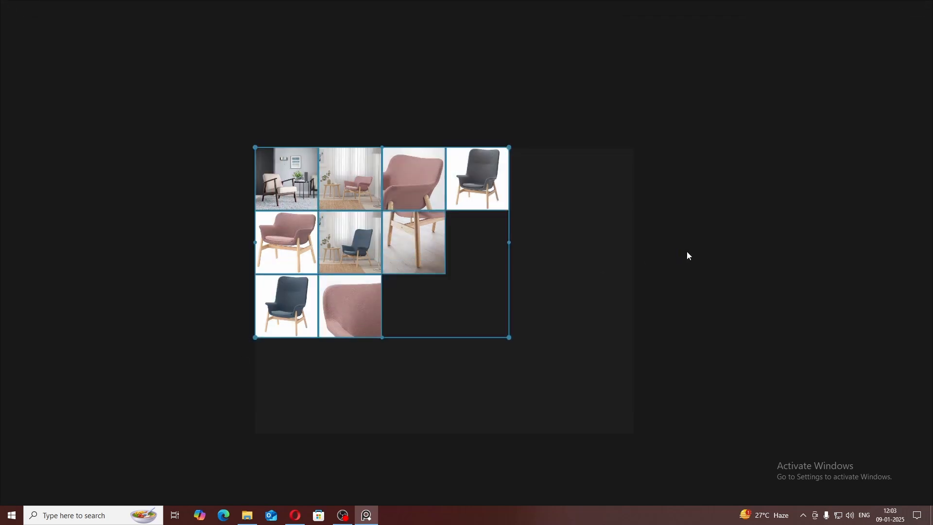
pyautogui.click(726, 233)
pyautogui.scroll(3, 517, 253)
pyautogui.moveTo(516, 252); pyautogui.dragTo(542, 256)
pyautogui.scroll(-3, 515, 174)
pyautogui.moveTo(400, 196); pyautogui.dragTo(418, 207)
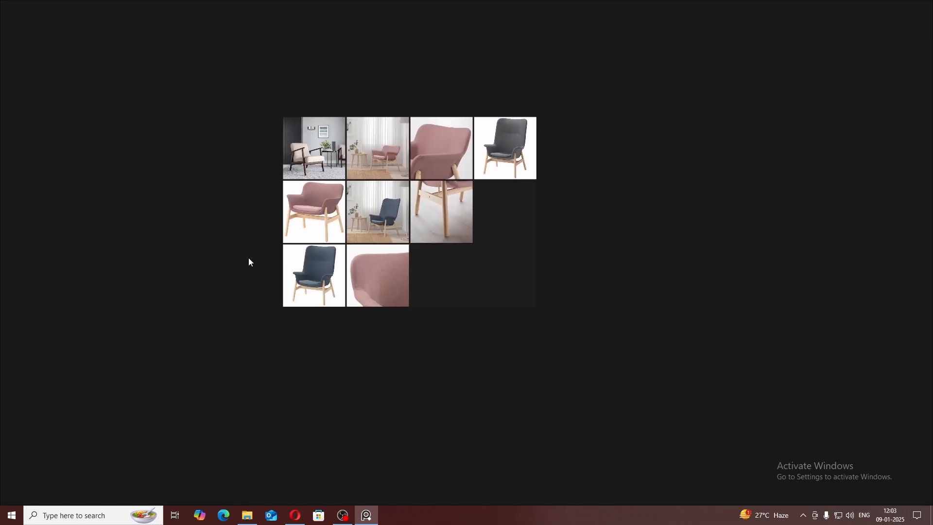
# Step: Select all images and repack them twice to shuffle their order within the block, and clear the selection
pyautogui.moveTo(603, 271); pyautogui.dragTo(604, 291)
pyautogui.hotkey('ctrl', 'a')
pyautogui.hotkey('ctrl', 'p')
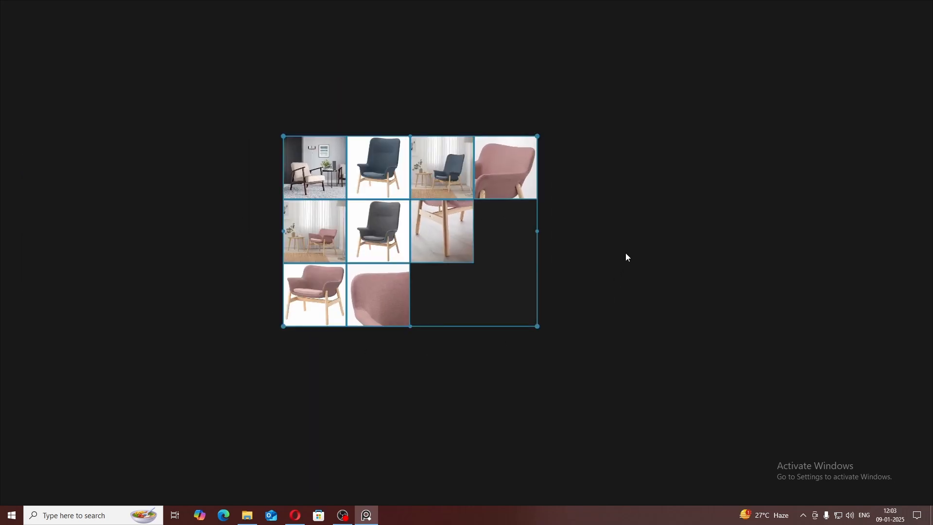
pyautogui.hotkey('ctrl', 'p')
pyautogui.click(625, 253)
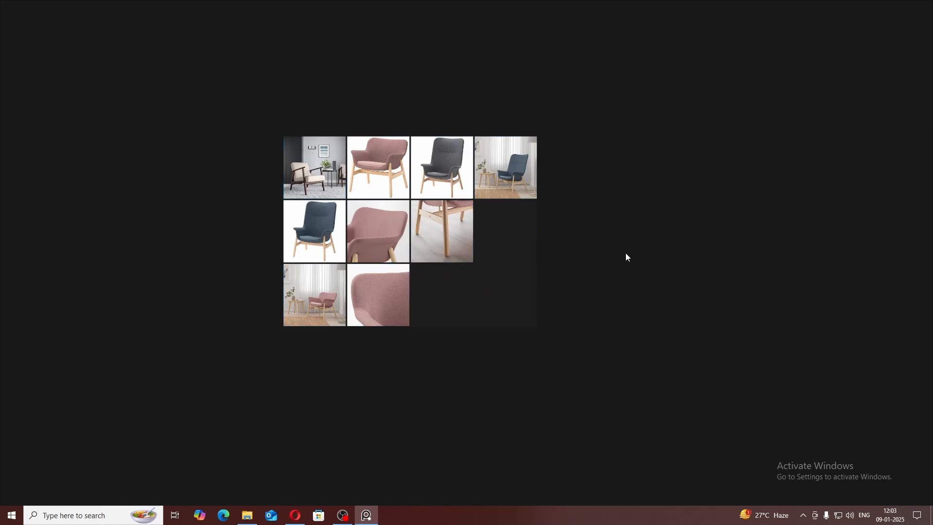
pyautogui.scroll(2, 314, 169)
pyautogui.moveTo(308, 260); pyautogui.dragTo(316, 269)
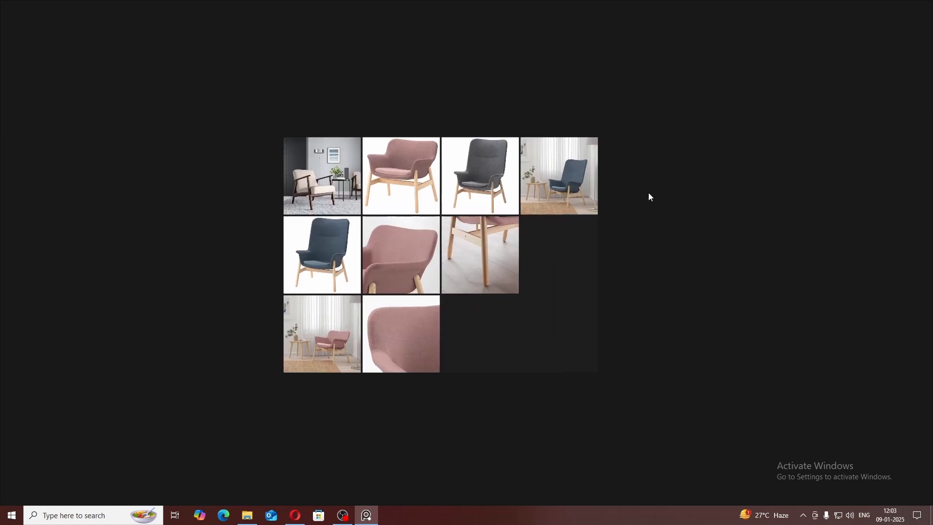
# Step: Move the dark grey armchair, blue armchair room scene and chair leg images beneath the other six, and clear the selection
pyautogui.scroll(-2, 648, 196)
pyautogui.moveTo(687, 115); pyautogui.dragTo(513, 287)
pyautogui.moveTo(501, 181); pyautogui.dragTo(371, 370)
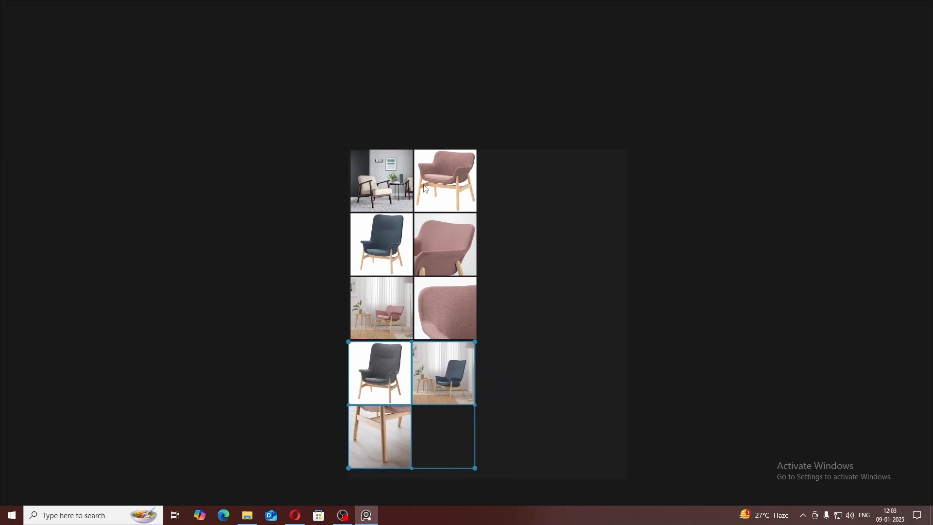
pyautogui.moveTo(424, 185); pyautogui.dragTo(408, 115)
pyautogui.moveTo(461, 138); pyautogui.dragTo(462, 150)
pyautogui.click(517, 300)
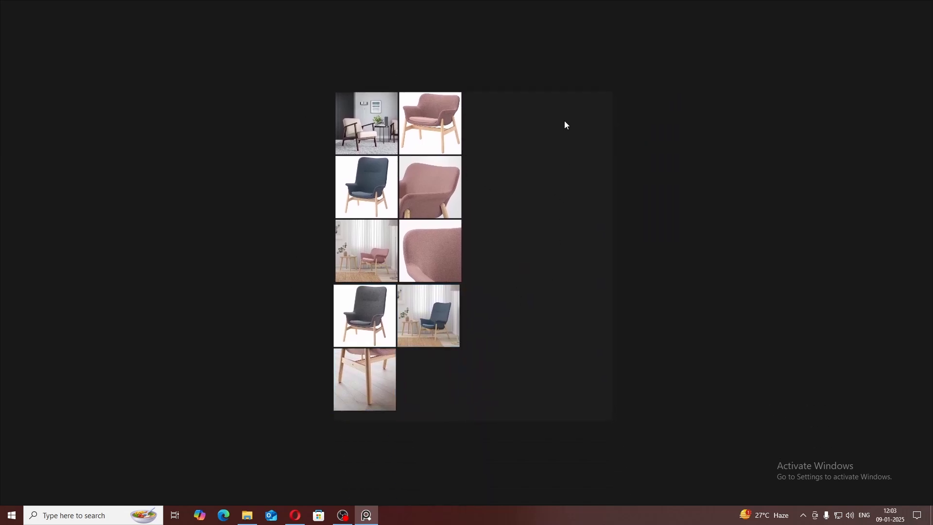
# Step: Select all nine images, pack them back into one compact block, and clear the selection
pyautogui.hotkey('ctrl', 'a')
pyautogui.hotkey('ctrl', 'p')
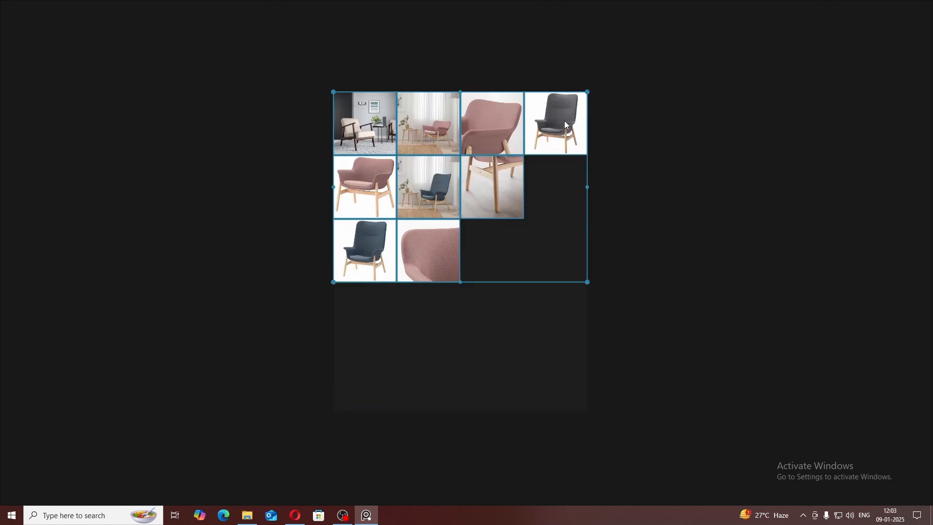
pyautogui.click(722, 139)
pyautogui.scroll(4, 575, 147)
pyautogui.moveTo(576, 148); pyautogui.dragTo(569, 178)
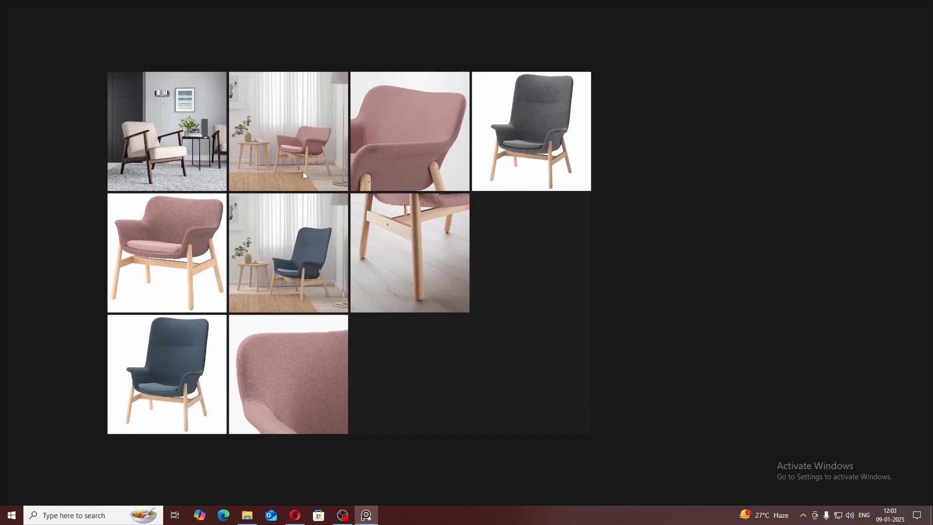
pyautogui.scroll(-4, 520, 99)
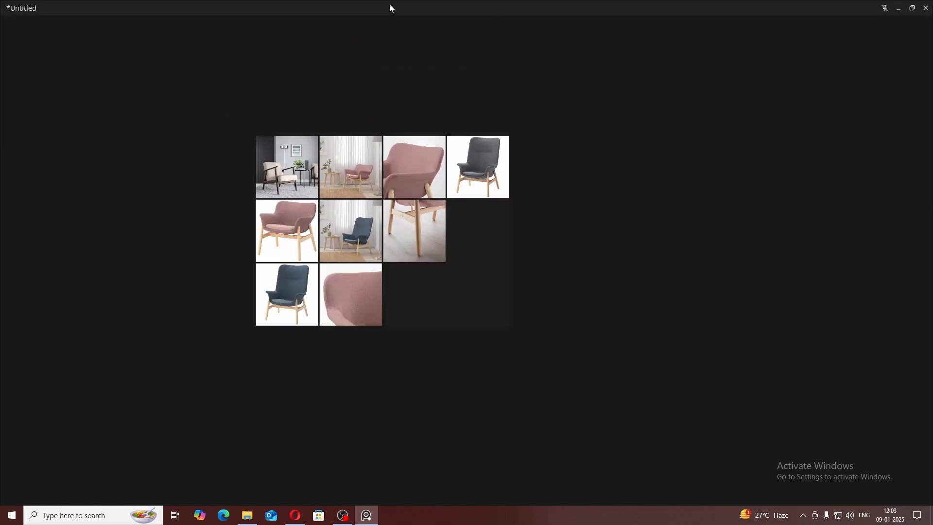
# Step: Take the board window out of its maximized state and dock it to the left half of the desktop
pyautogui.hotkey('ctrl', 'f')
pyautogui.moveTo(376, 60); pyautogui.dragTo(0, 62)
pyautogui.scroll(-3, 311, 147)
pyautogui.moveTo(290, 158); pyautogui.dragTo(321, 152)
# Step: Select all images in the narrower window, repack them into a three-by-three grid, and clear the selection
pyautogui.moveTo(364, 105); pyautogui.dragTo(80, 283)
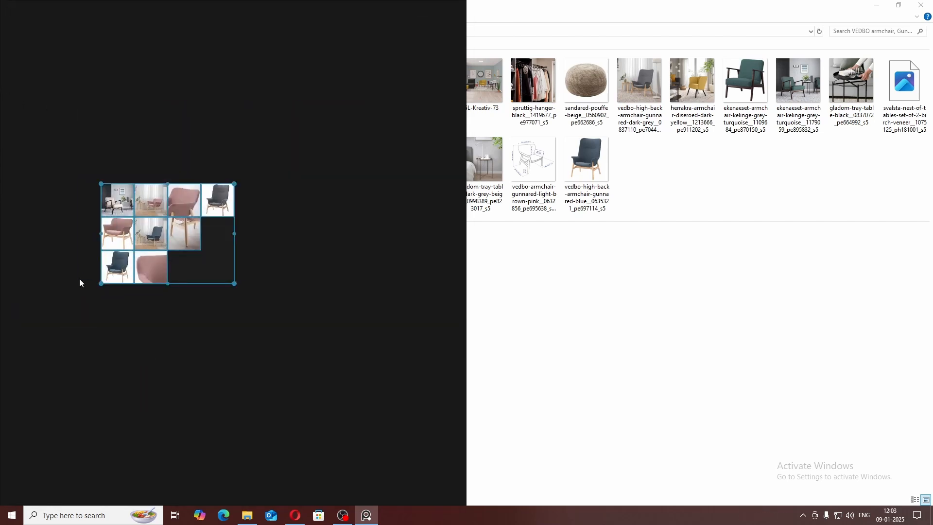
pyautogui.scroll(2, 139, 247)
pyautogui.moveTo(140, 247); pyautogui.dragTo(190, 245)
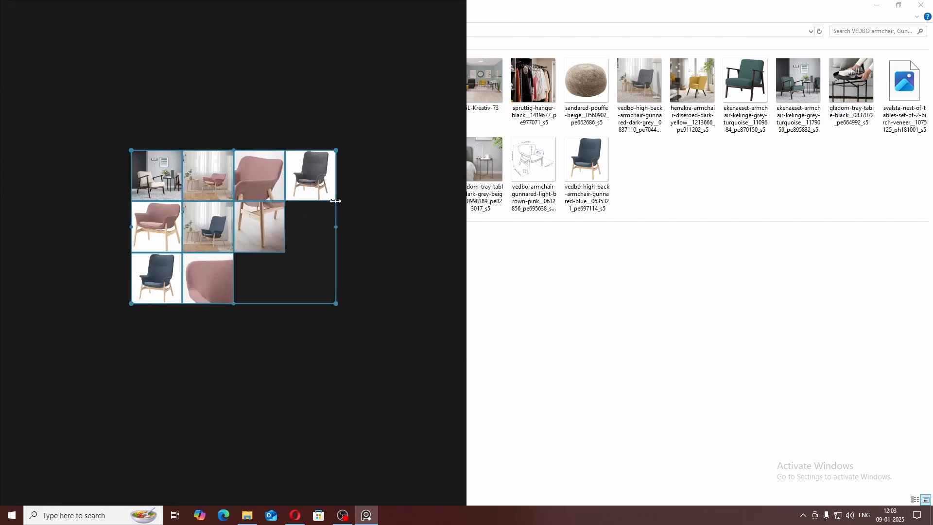
pyautogui.hotkey('ctrl', 'p')
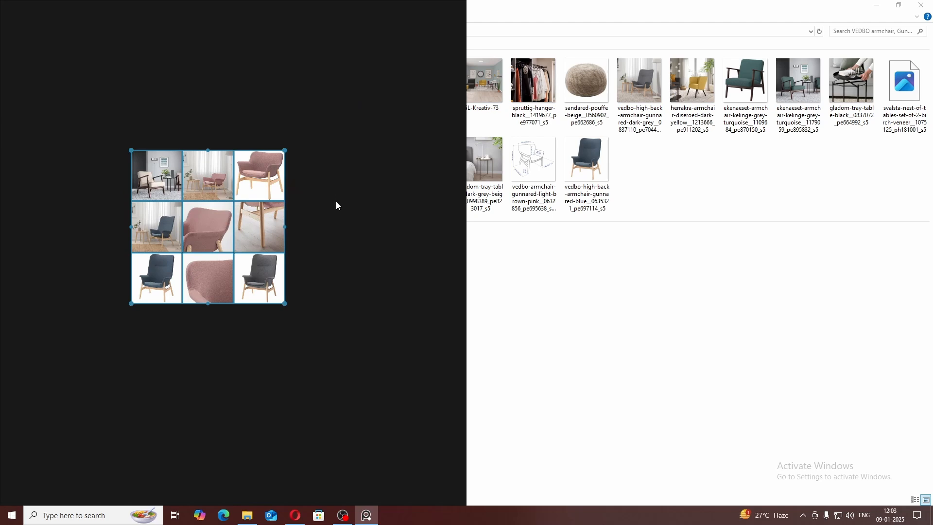
pyautogui.click(339, 202)
pyautogui.scroll(4, 322, 296)
pyautogui.moveTo(289, 299); pyautogui.dragTo(383, 367)
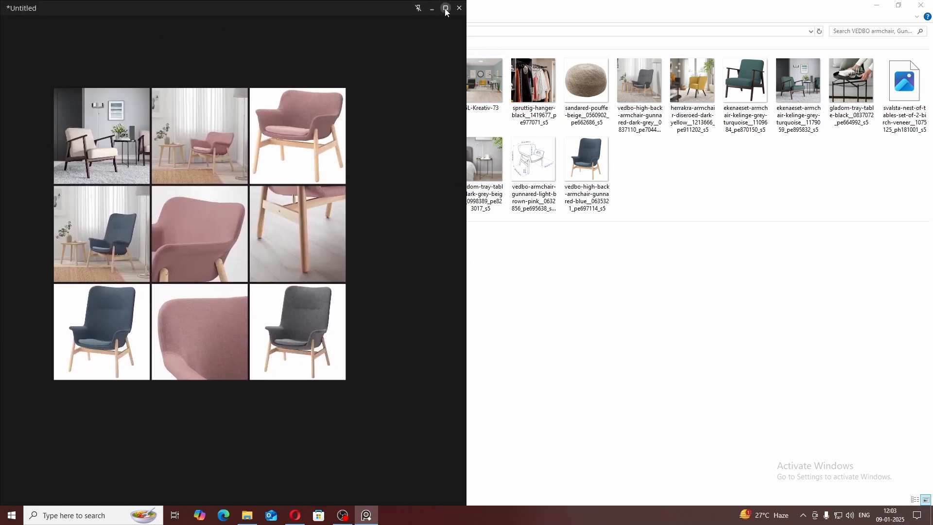
# Step: Maximize the board window again and check the three-by-three grid, leaving no image selected
pyautogui.click(446, 8)
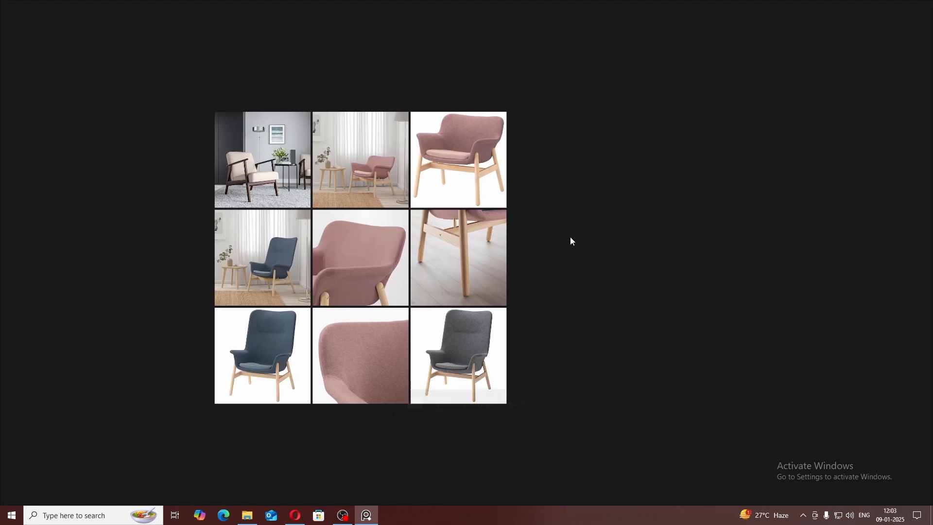
pyautogui.moveTo(475, 224); pyautogui.dragTo(581, 233)
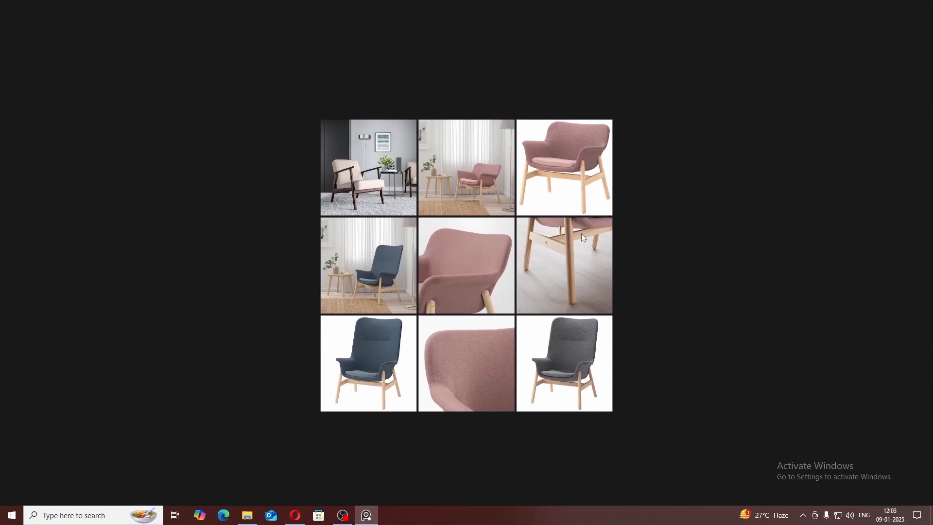
pyautogui.scroll(-3, 581, 228)
pyautogui.moveTo(691, 219); pyautogui.dragTo(646, 223)
pyautogui.scroll(1, 639, 217)
pyautogui.scroll(2, 559, 232)
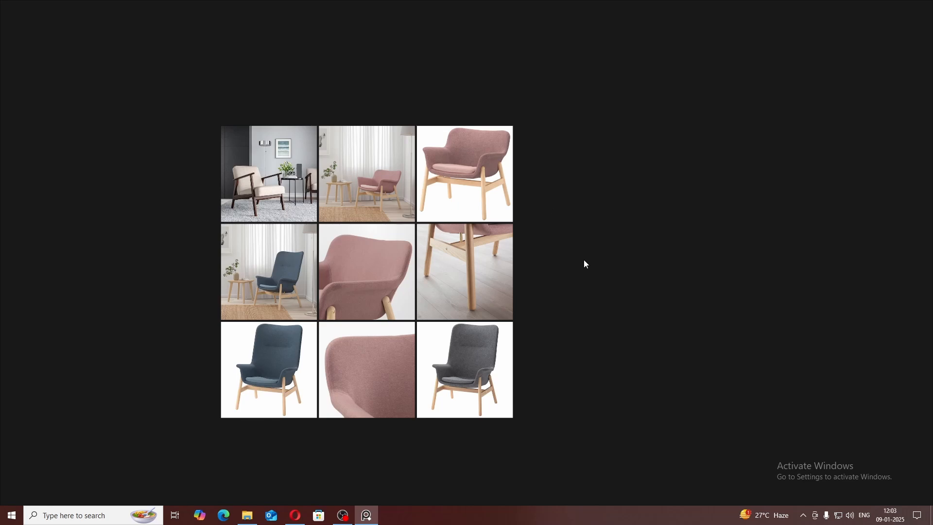
pyautogui.scroll(-2, 581, 253)
pyautogui.scroll(3, 559, 246)
pyautogui.click(368, 264)
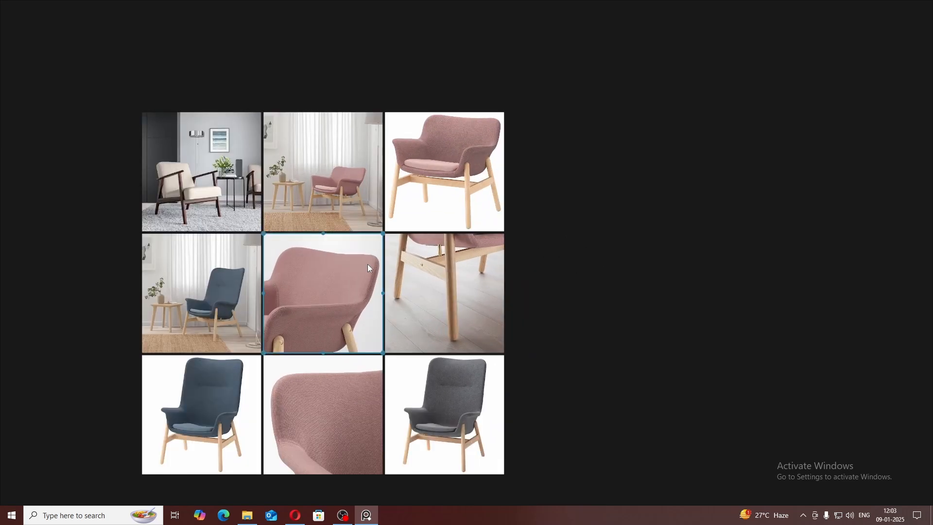
pyautogui.moveTo(546, 263); pyautogui.dragTo(579, 244)
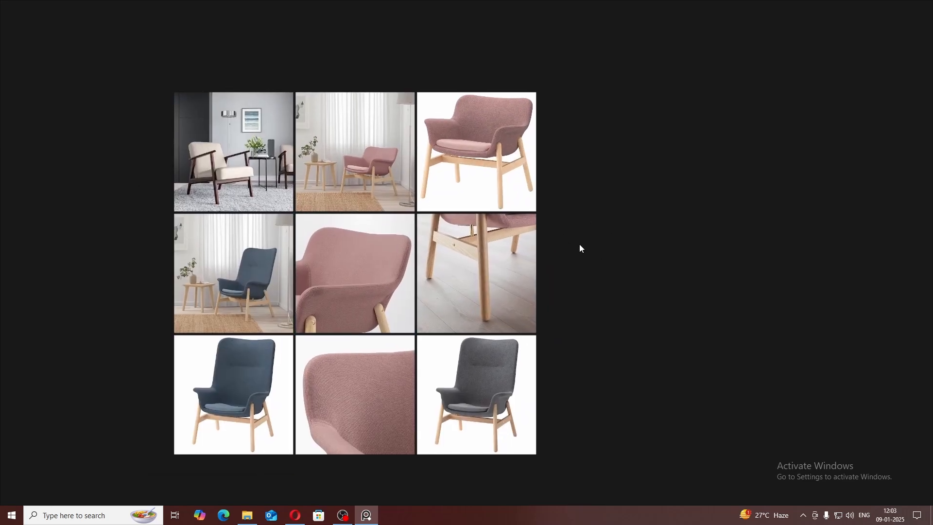
# Step: Pull the five pink armchair images, including the leg and fabric close-ups, out of the grid into a loose cluster beside it
pyautogui.moveTo(390, 256); pyautogui.dragTo(739, 210)
pyautogui.moveTo(499, 247); pyautogui.dragTo(646, 75)
pyautogui.moveTo(469, 144); pyautogui.dragTo(724, 170)
pyautogui.moveTo(388, 168); pyautogui.dragTo(703, 175)
pyautogui.scroll(-3, 702, 175)
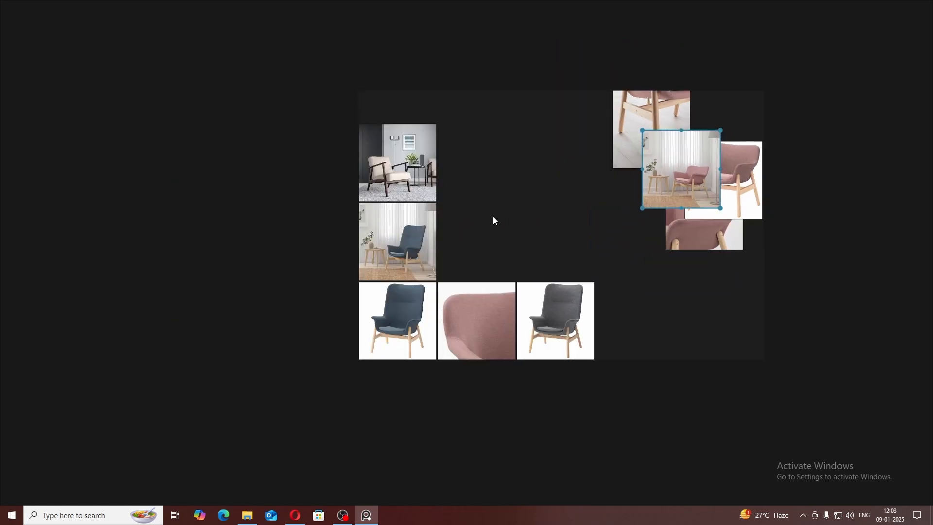
pyautogui.moveTo(464, 300); pyautogui.dragTo(741, 155)
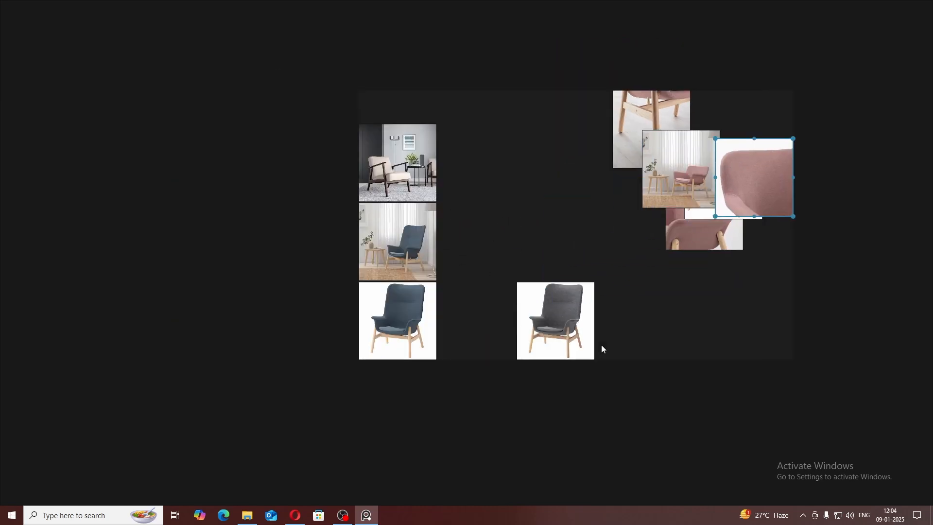
# Step: Select only the five clustered pink armchair images and pack them into their own compact block
pyautogui.hscroll(3, 601, 349)
pyautogui.moveTo(678, 95); pyautogui.dragTo(446, 280)
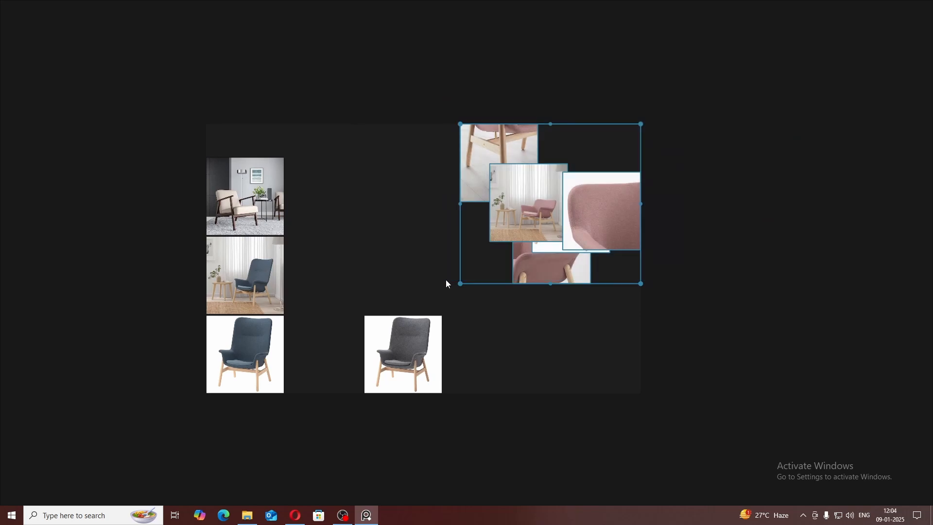
pyautogui.moveTo(704, 103); pyautogui.dragTo(478, 279)
pyautogui.hotkey('ctrl', 'p')
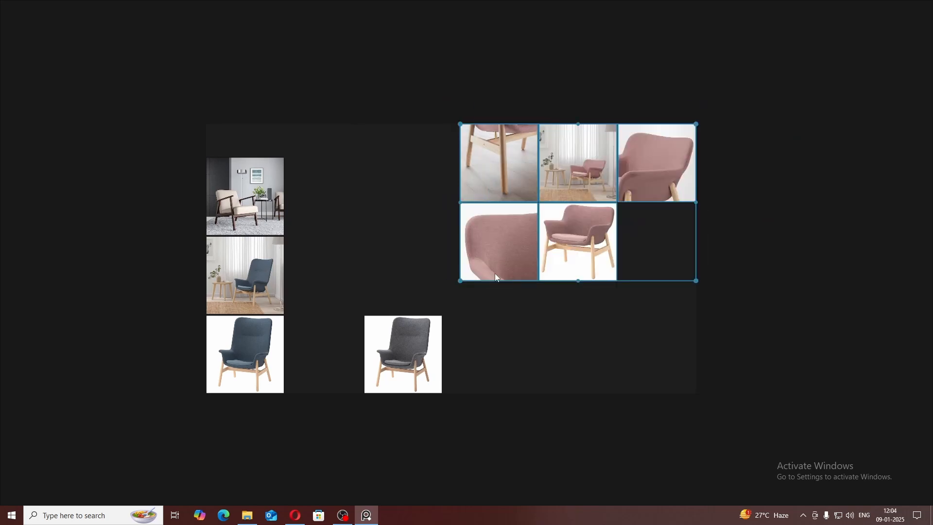
# Step: Select the four remaining beige, blue and grey armchair images and pack them into their own compact block
pyautogui.click(196, 110)
pyautogui.moveTo(137, 121); pyautogui.dragTo(409, 414)
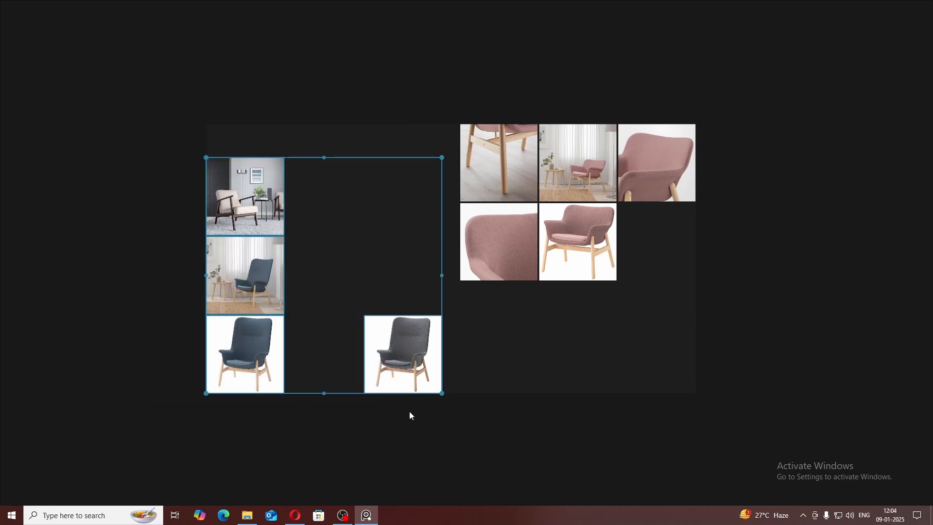
pyautogui.hotkey('ctrl', 'p')
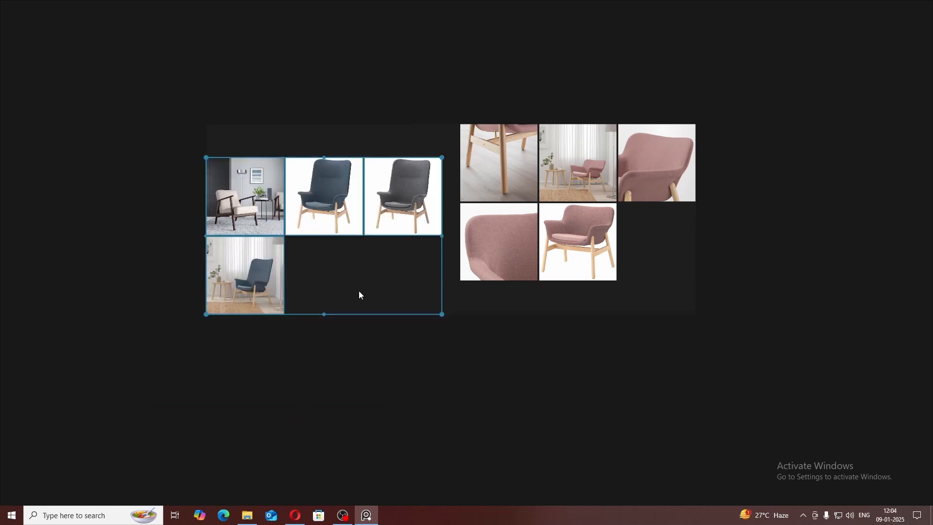
# Step: Select the five pink armchair images, pack them tightly and combine them into one group
pyautogui.moveTo(397, 210); pyautogui.dragTo(324, 250)
pyautogui.moveTo(690, 130); pyautogui.dragTo(386, 325)
pyautogui.hotkey('ctrl', 'p')
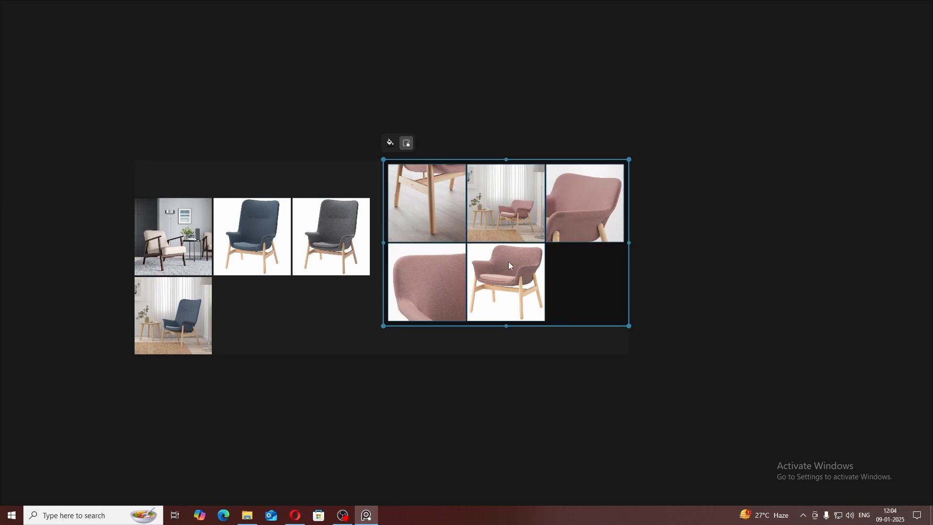
pyautogui.hotkey('ctrl', 'g')
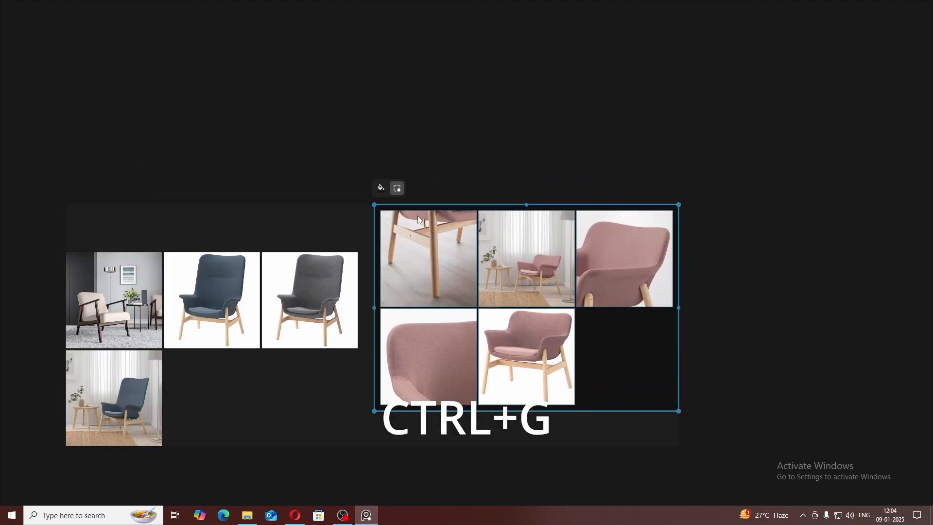
# Step: Move the pink armchair group as one unit farther away from the block of other armchair images
pyautogui.scroll(5, 418, 219)
pyautogui.moveTo(414, 231); pyautogui.dragTo(300, 132)
pyautogui.scroll(-7, 303, 138)
pyautogui.moveTo(478, 250); pyautogui.dragTo(528, 266)
pyautogui.scroll(3, 514, 274)
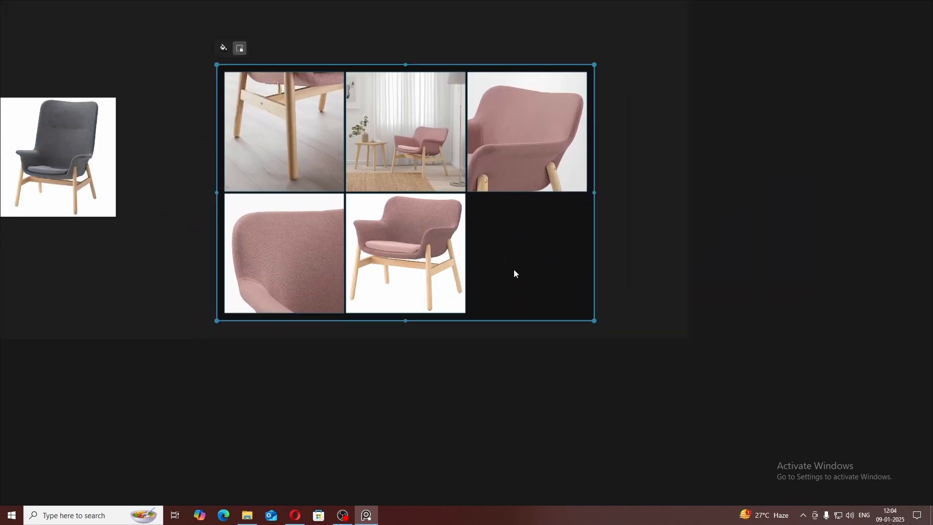
pyautogui.scroll(4, 531, 279)
pyautogui.scroll(-4, 542, 262)
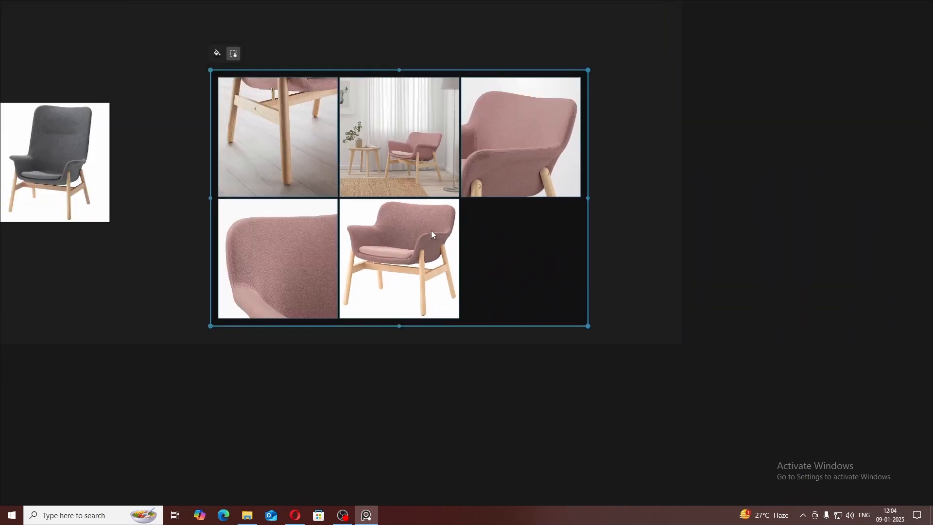
pyautogui.moveTo(430, 230); pyautogui.dragTo(434, 248)
pyautogui.scroll(2, 493, 286)
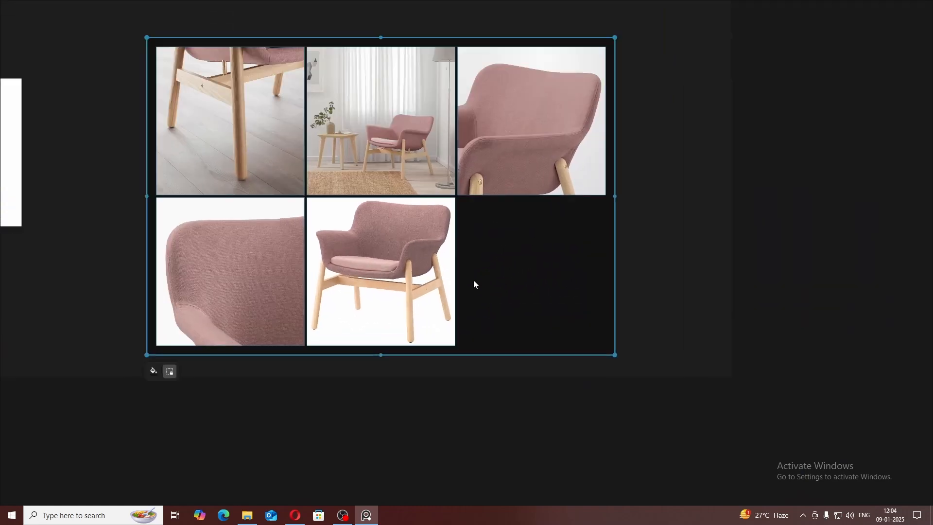
# Step: Set the background color of the pink armchair group to red C71212
pyautogui.scroll(-3, 301, 141)
pyautogui.moveTo(314, 154); pyautogui.dragTo(345, 203)
pyautogui.click(220, 112)
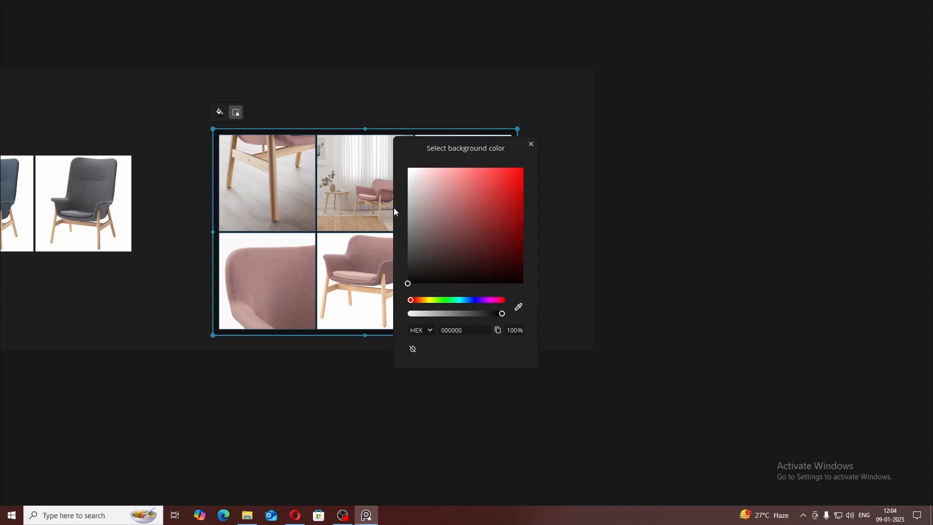
pyautogui.moveTo(443, 215); pyautogui.dragTo(512, 191)
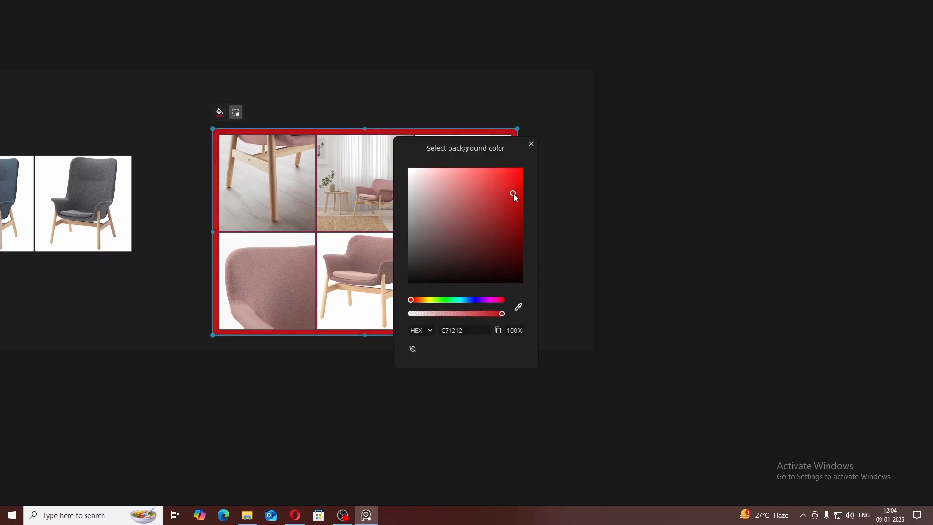
pyautogui.click(530, 145)
# Step: Add a text note reading "light pink chair" in the empty cell of the pink armchair group
pyautogui.doubleClick(473, 293)
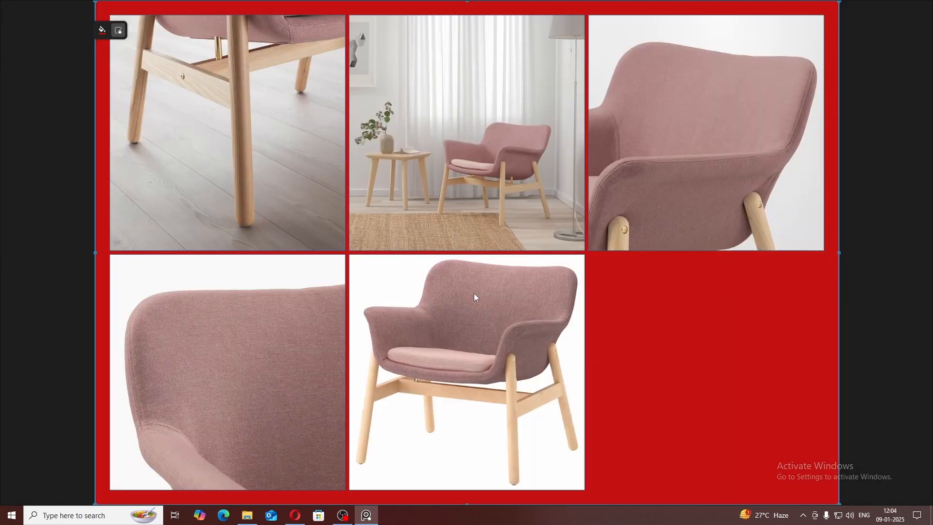
pyautogui.scroll(-5, 578, 308)
pyautogui.doubleClick(603, 317)
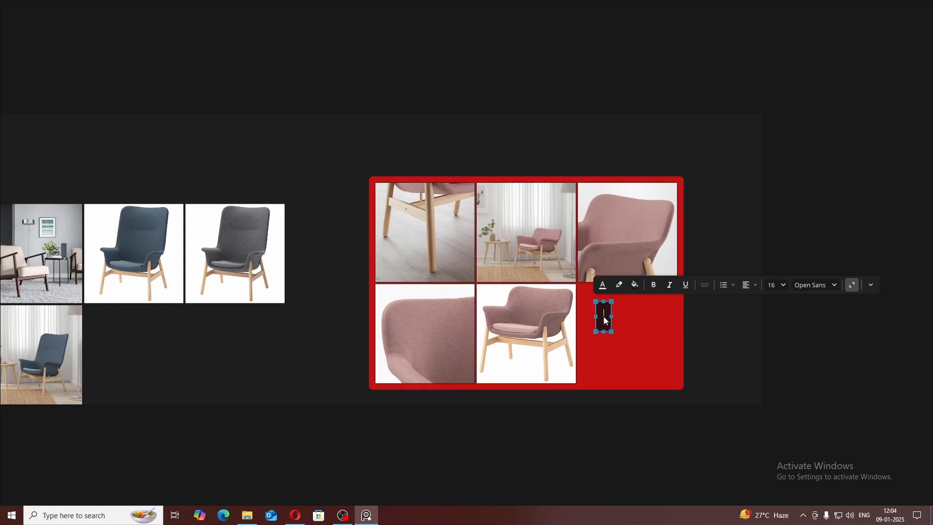
pyautogui.write('df')
pyautogui.hotkey('ctrl', 'a')
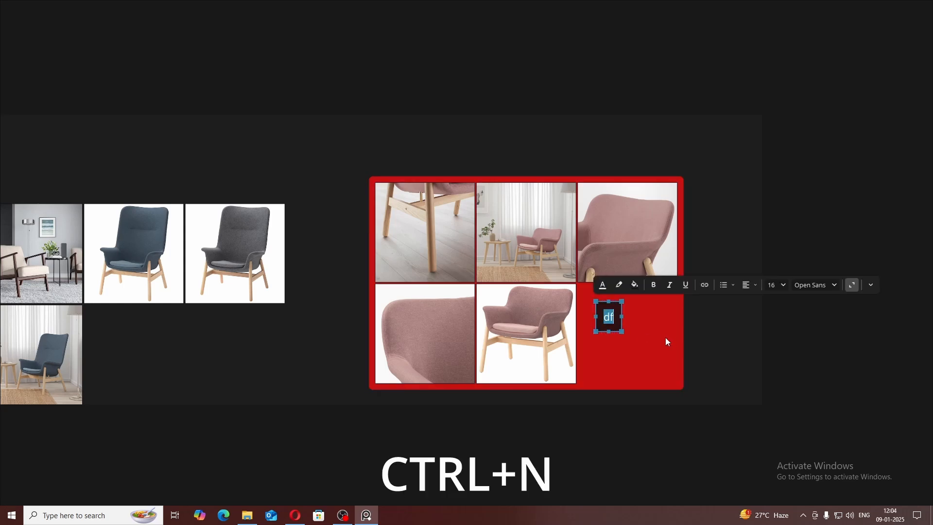
pyautogui.press('BackSpace')
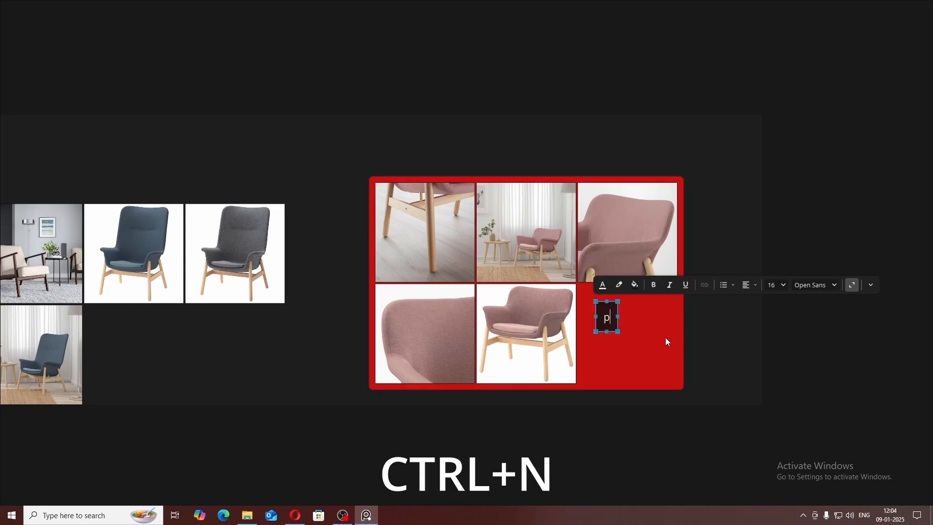
pyautogui.write('lingp')
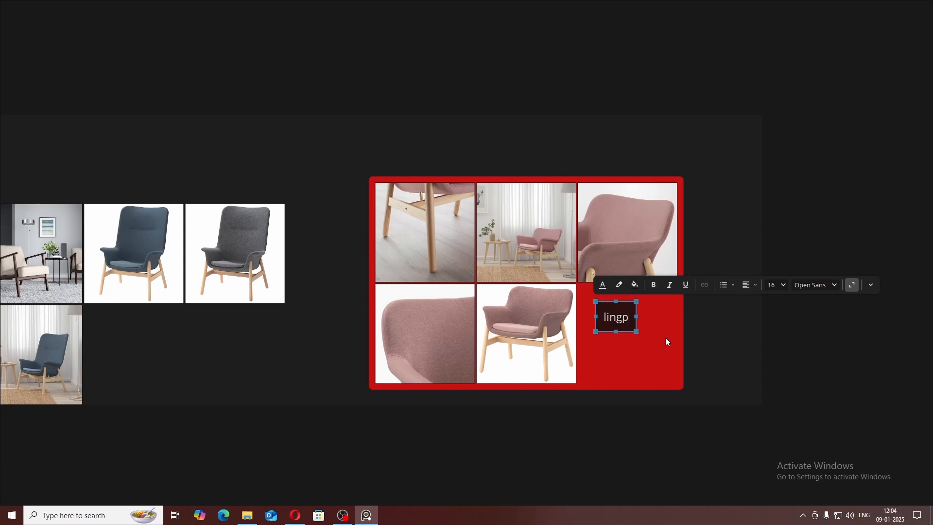
pyautogui.press('BackSpace')
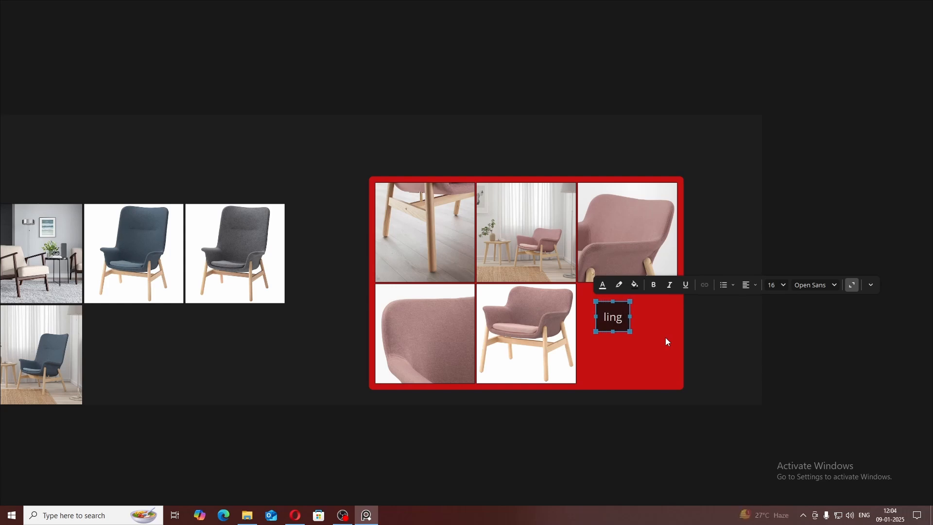
pyautogui.hotkey('ctrl', 'a')
pyautogui.write('light ')
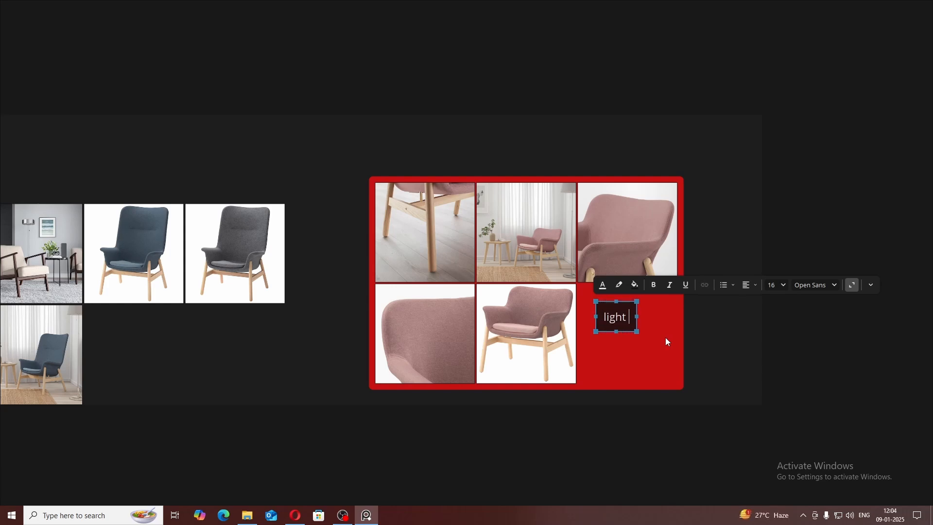
pyautogui.write('pink chair')
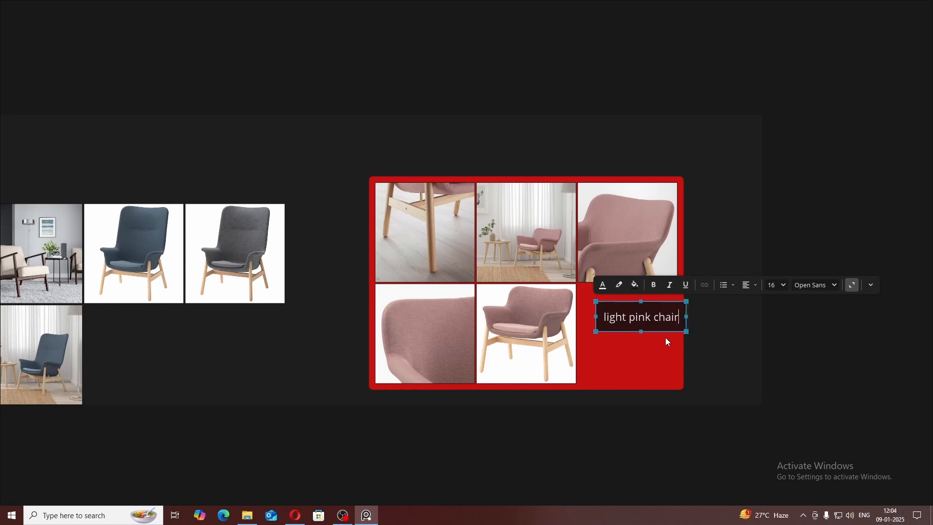
pyautogui.press('Return')
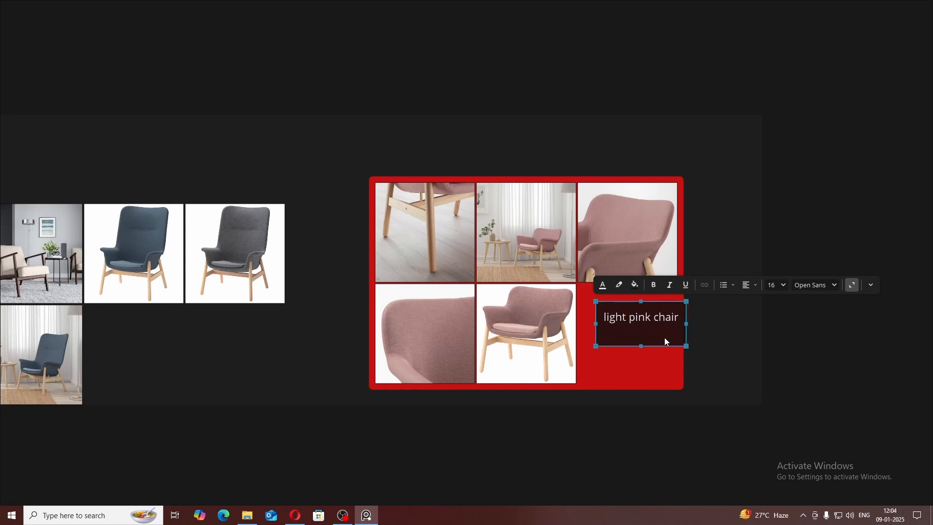
pyautogui.click(792, 223)
# Step: Select the four beige, blue and grey armchair images and combine them into a second group
pyautogui.scroll(-3, 791, 224)
pyautogui.scroll(4, 679, 254)
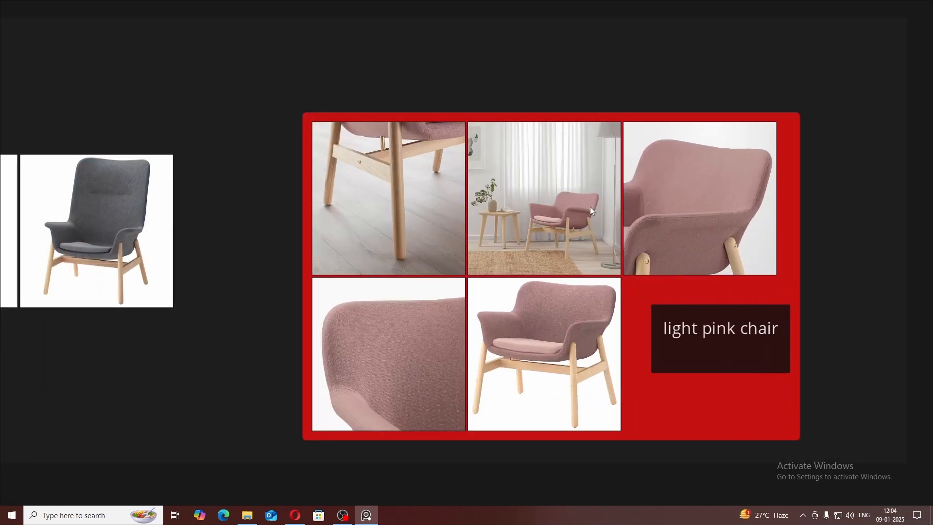
pyautogui.scroll(-2, 670, 211)
pyautogui.moveTo(381, 202); pyautogui.dragTo(442, 202)
pyautogui.moveTo(454, 131); pyautogui.dragTo(175, 311)
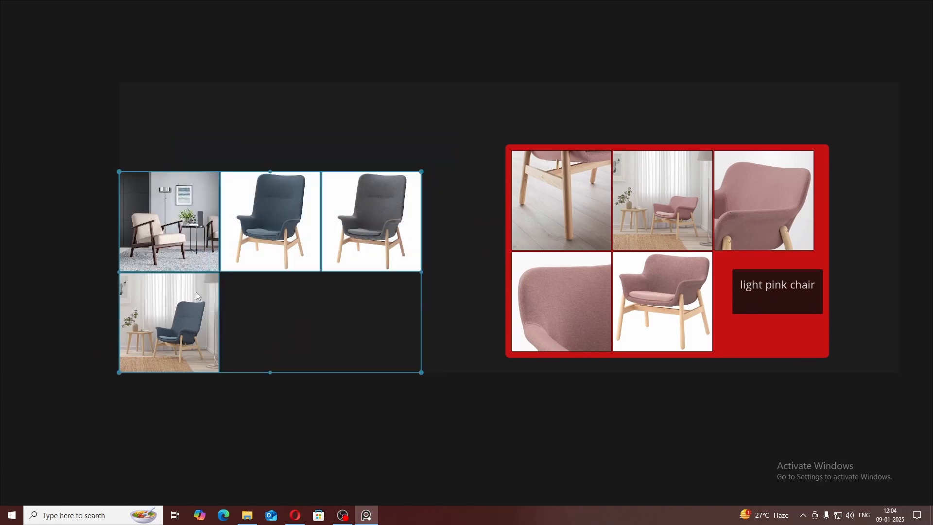
pyautogui.hotkey('ctrl', 'g')
# Step: Set the second group's background to slate blue 42505D, sampled from the blue armchair's upholstery
pyautogui.click(121, 151)
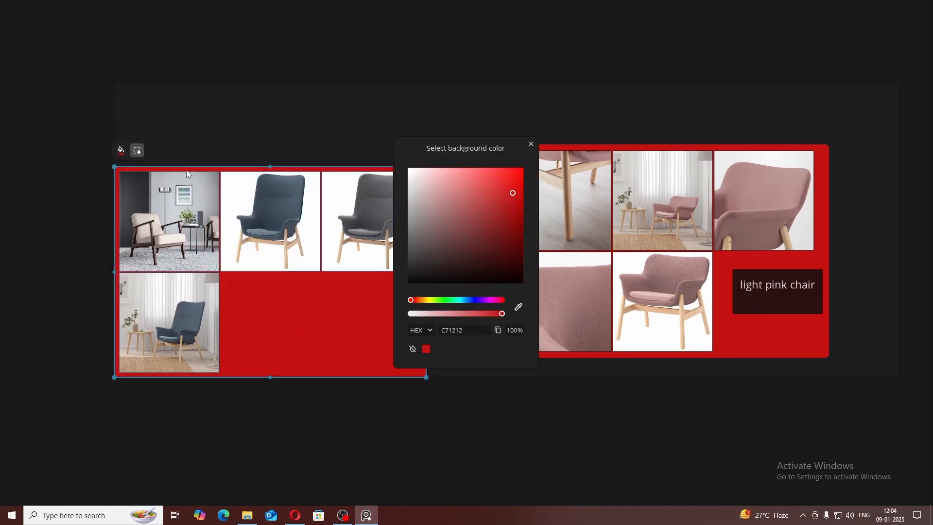
pyautogui.click(426, 283)
pyautogui.click(407, 177)
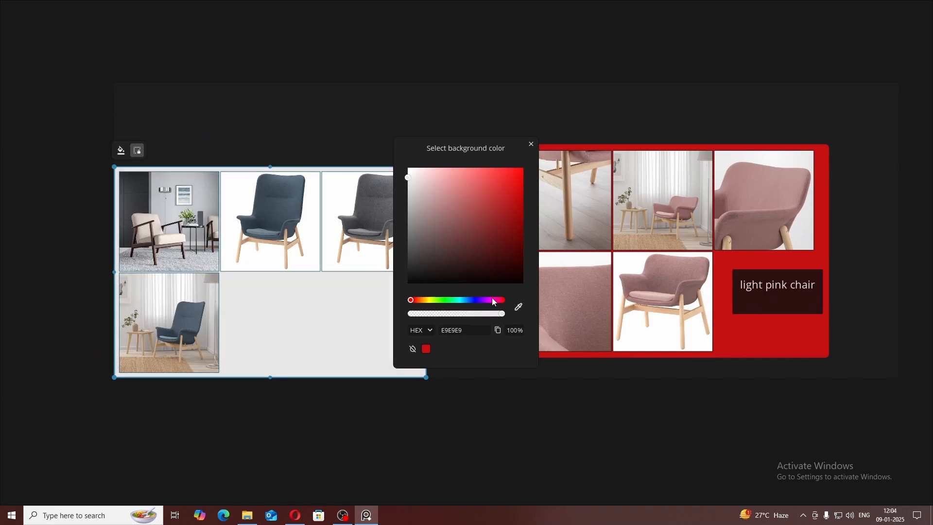
pyautogui.moveTo(466, 300); pyautogui.dragTo(509, 302)
pyautogui.click(407, 249)
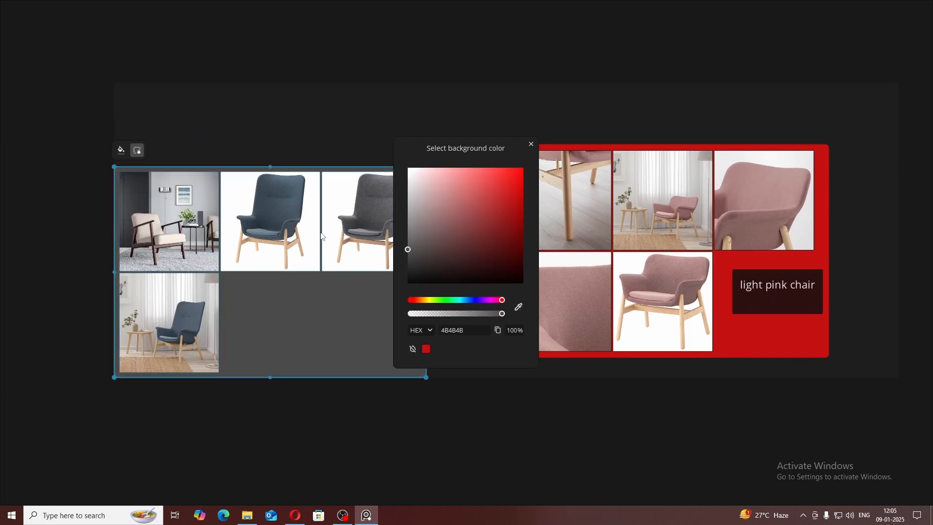
pyautogui.click(519, 307)
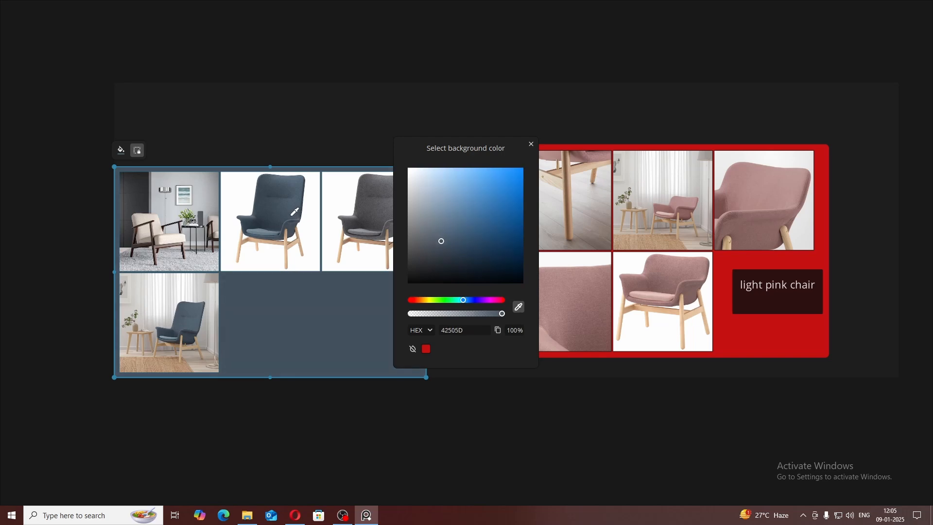
pyautogui.click(294, 212)
pyautogui.click(531, 144)
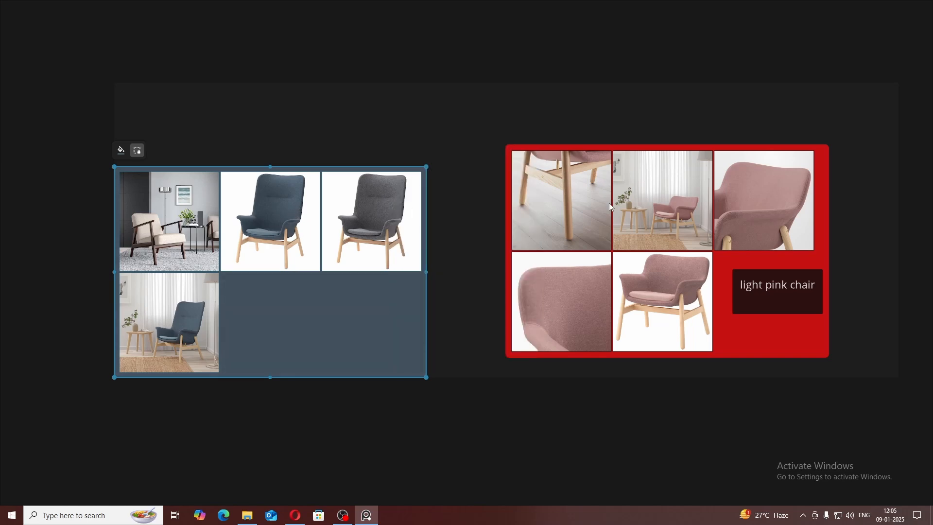
# Step: Change the pink armchair group's background to a dusty pink sampled from the fabric close-up image
pyautogui.click(742, 252)
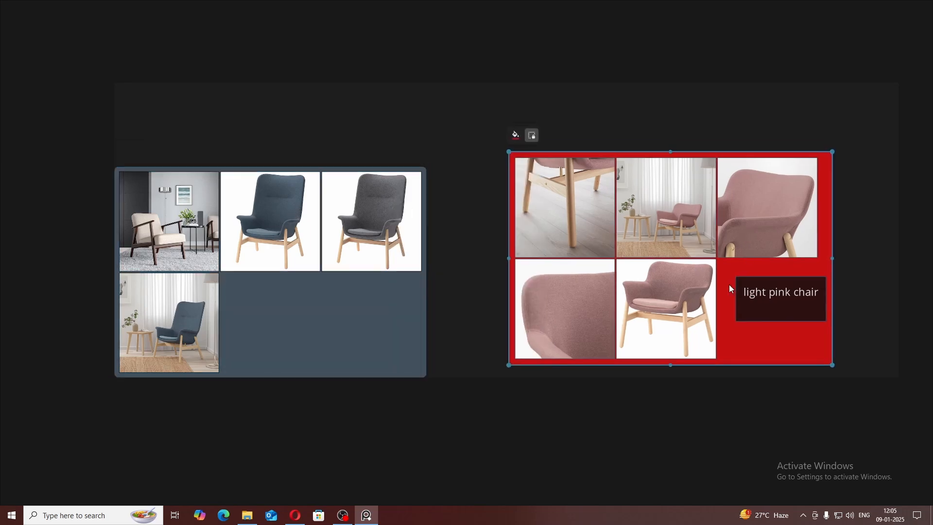
pyautogui.click(515, 136)
pyautogui.click(518, 306)
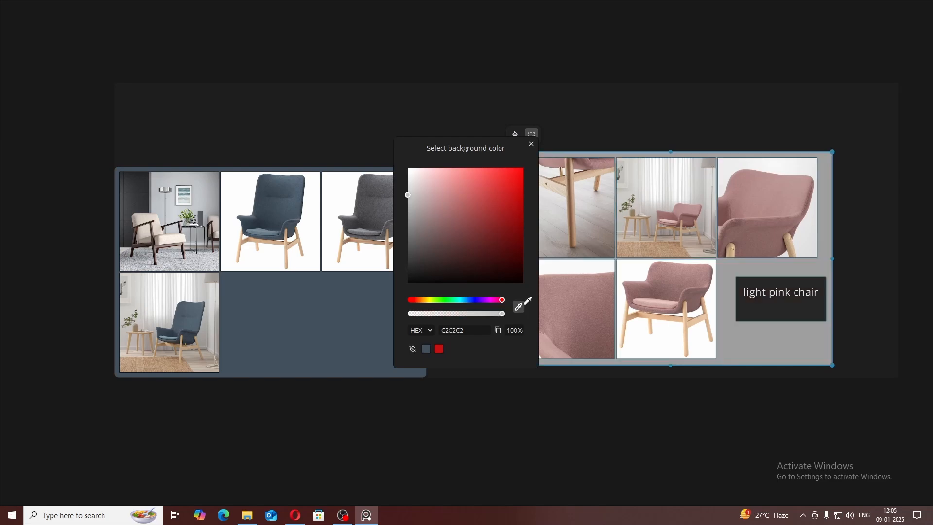
pyautogui.click(582, 304)
pyautogui.click(532, 144)
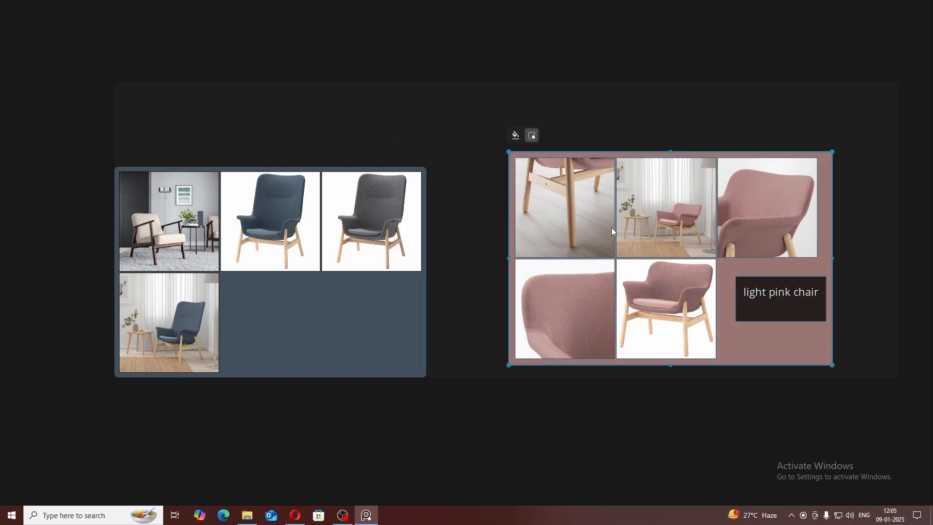
# Step: Add a text note reading "light blue" in the empty area of the slate-blue group
pyautogui.scroll(-2, 611, 227)
pyautogui.click(372, 305)
pyautogui.press('space')
pyautogui.scroll(-4, 372, 305)
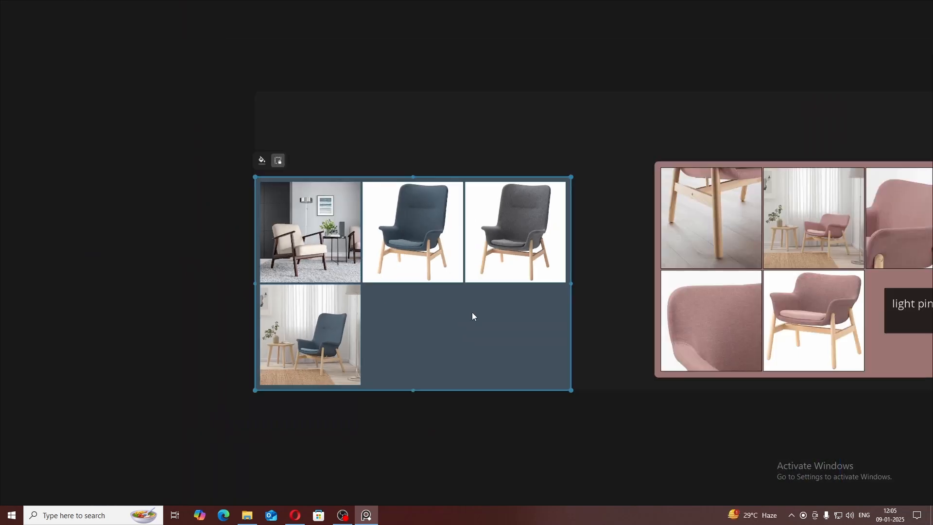
pyautogui.doubleClick(467, 309)
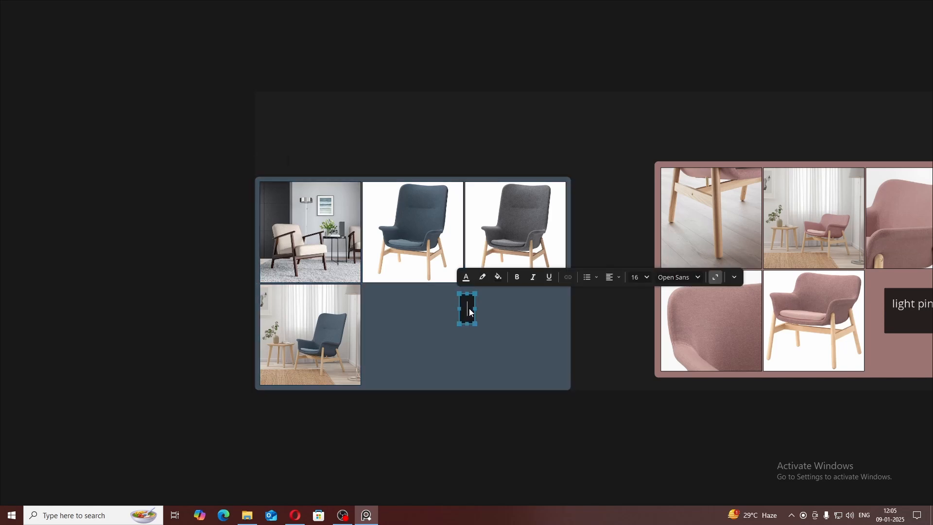
pyautogui.write('light blue')
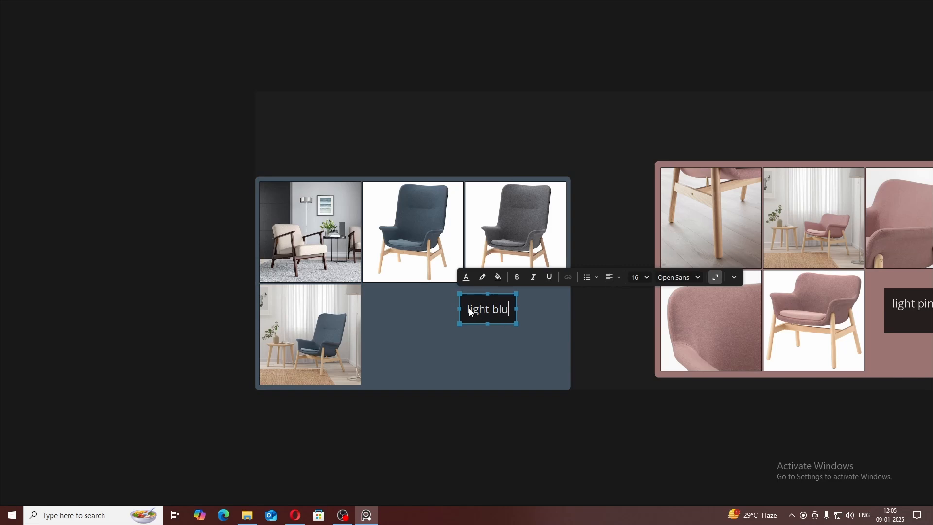
pyautogui.press('Return')
pyautogui.click(183, 223)
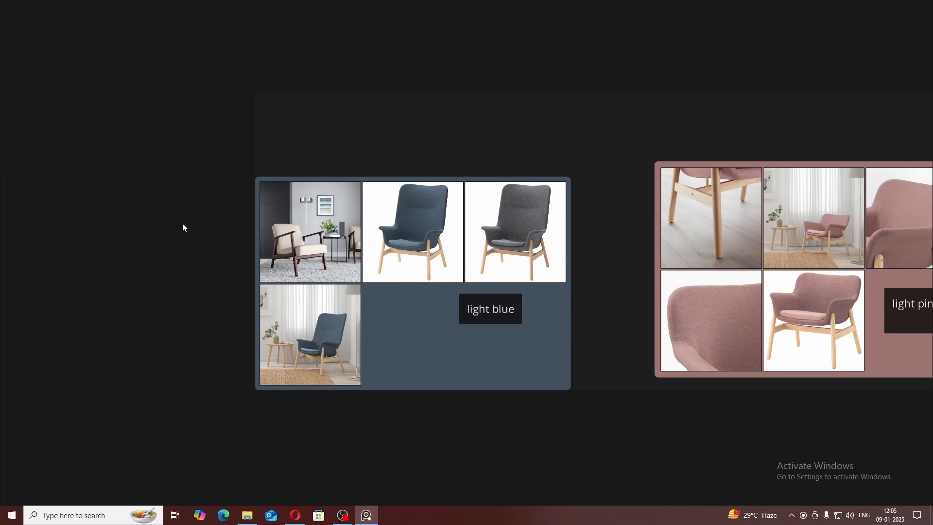
# Step: Move the slate-blue and pink groups farther apart on the board, each together with its images and note
pyautogui.scroll(-5, 184, 223)
pyautogui.click(291, 270)
pyautogui.scroll(3, 293, 270)
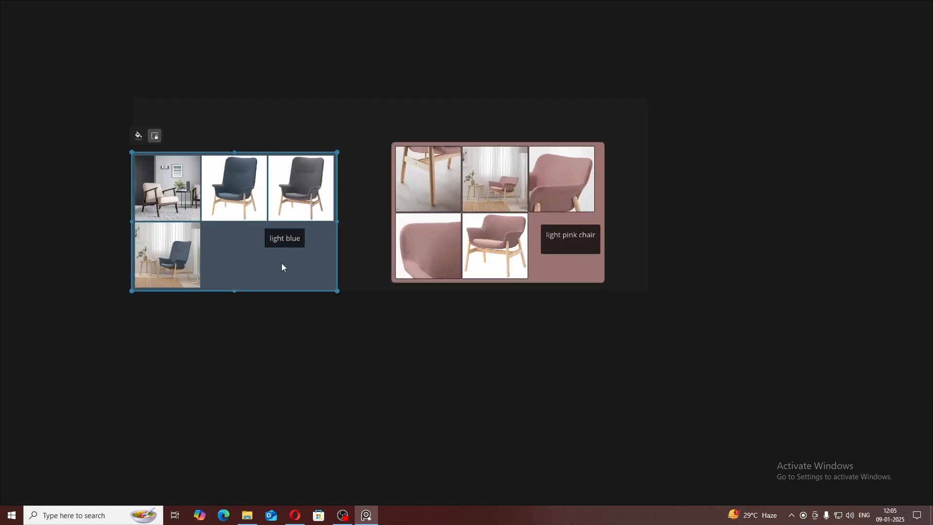
pyautogui.moveTo(261, 286); pyautogui.dragTo(225, 294)
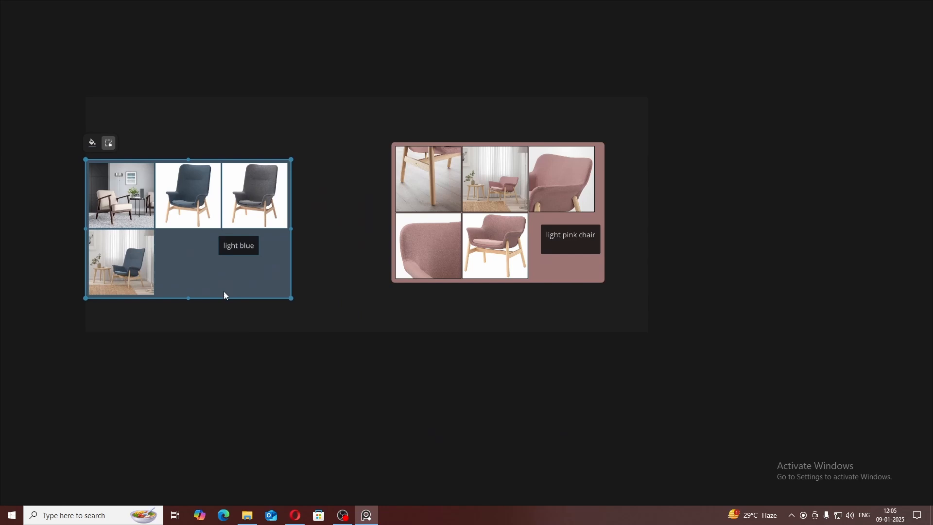
pyautogui.click(570, 268)
pyautogui.moveTo(576, 267); pyautogui.dragTo(616, 305)
pyautogui.click(712, 351)
pyautogui.scroll(-3, 613, 325)
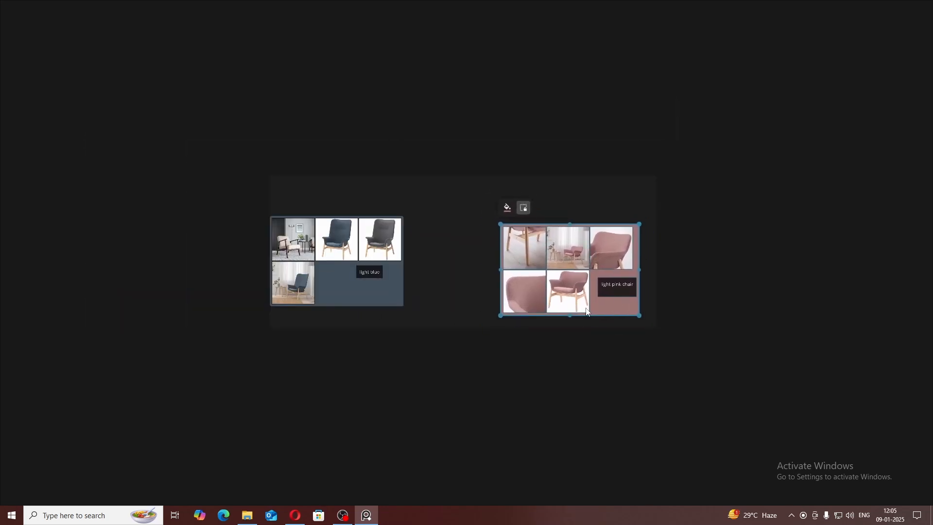
# Step: Deselect the pink group and launch Blender 4.2 through the Windows search
pyautogui.click(748, 331)
pyautogui.scroll(3, 720, 337)
pyautogui.scroll(-3, 690, 325)
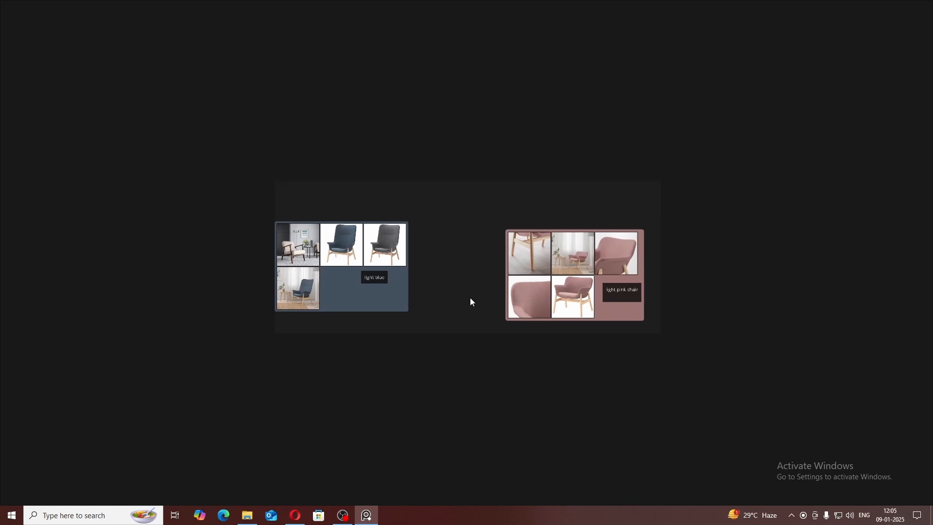
pyautogui.scroll(2, 470, 301)
pyautogui.click(90, 514)
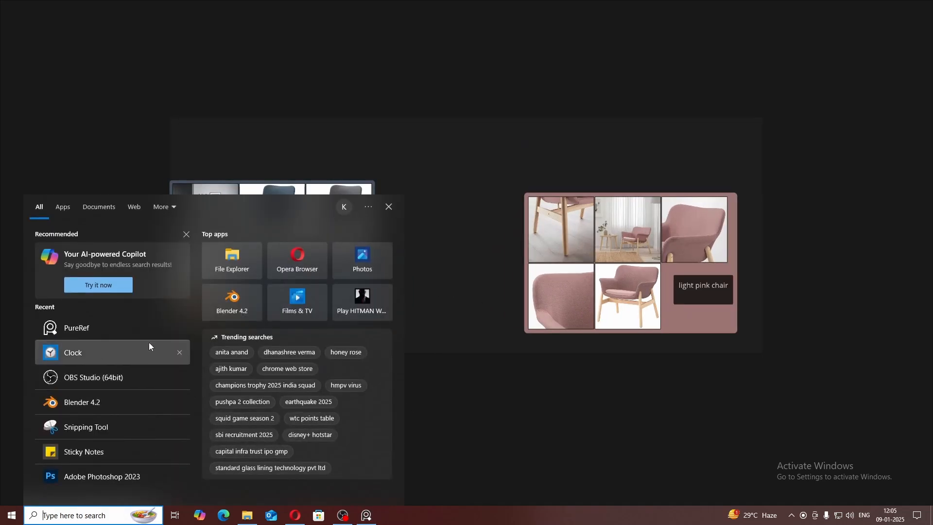
pyautogui.click(234, 294)
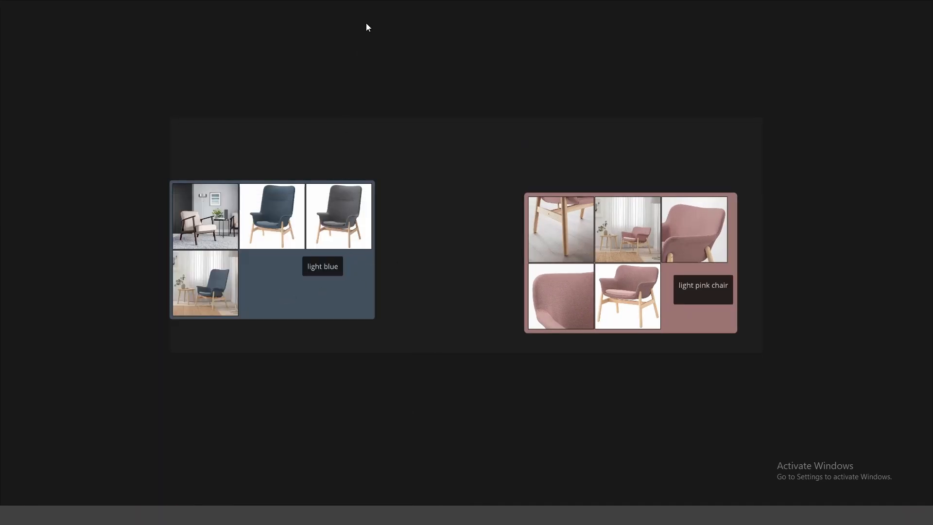
# Step: Restore the maximized PureRef board to a smaller floating window and minimize it
pyautogui.moveTo(367, 7); pyautogui.dragTo(222, 82)
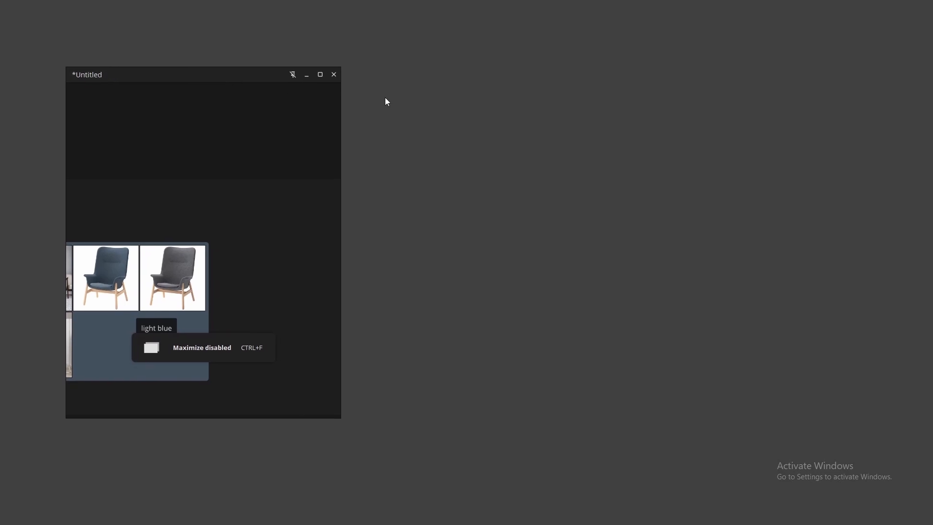
pyautogui.scroll(-3, 202, 254)
pyautogui.moveTo(202, 252); pyautogui.dragTo(234, 242)
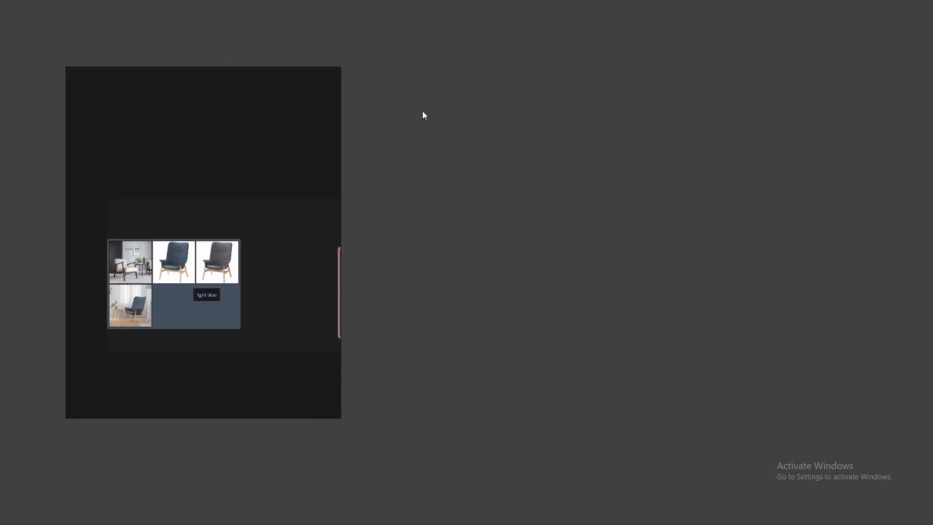
pyautogui.click(310, 77)
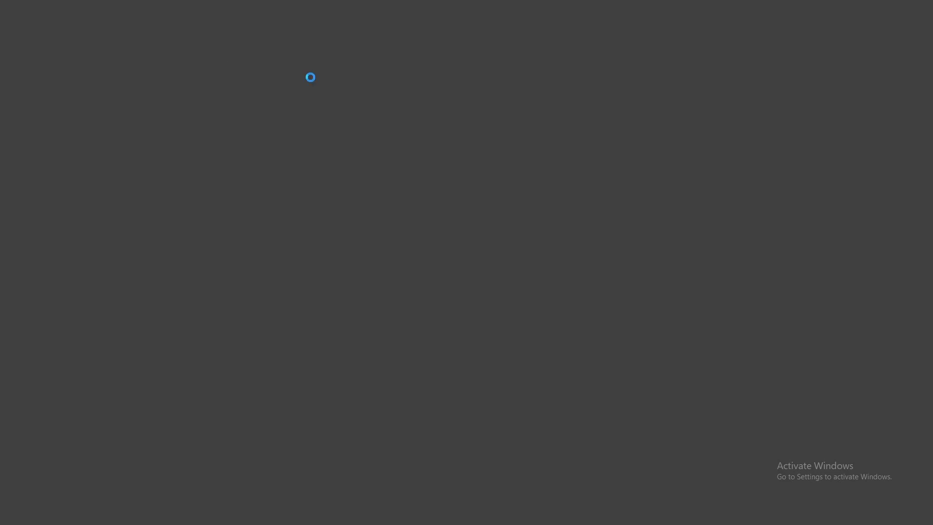
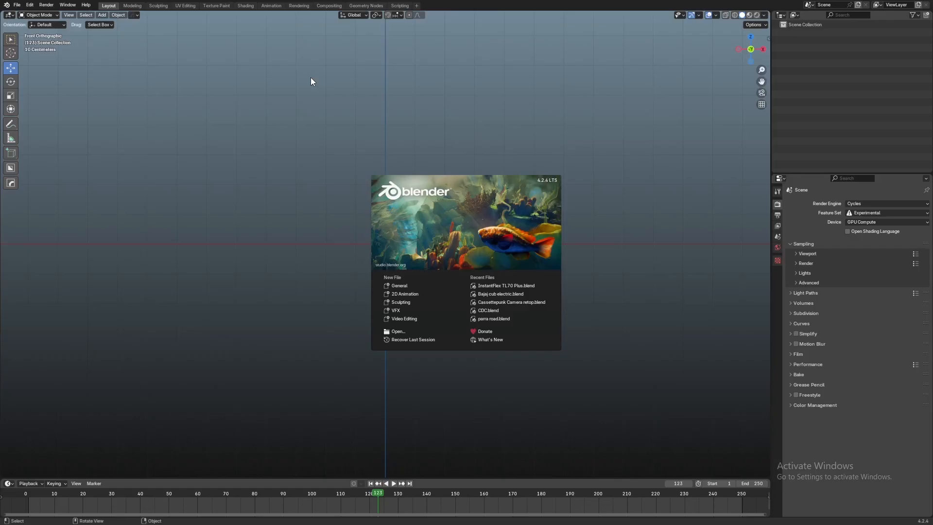
# Step: Dismiss Blender's splash screen and collapse the timeline area so that the 3D viewport takes its space
pyautogui.click(212, 225)
pyautogui.scroll(-5, 527, 164)
pyautogui.moveTo(462, 169); pyautogui.dragTo(436, 182)
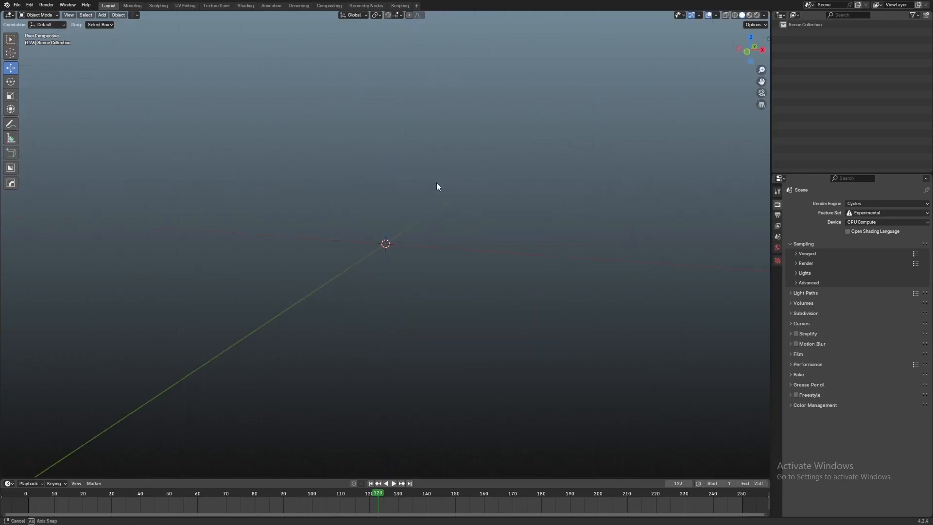
pyautogui.moveTo(767, 476); pyautogui.dragTo(754, 497)
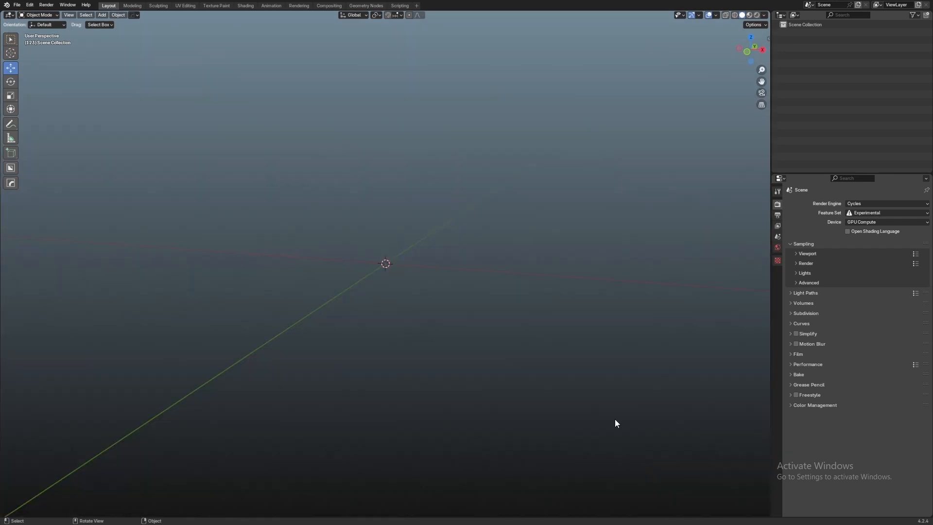
pyautogui.moveTo(480, 267); pyautogui.dragTo(447, 276)
pyautogui.moveTo(331, 217); pyautogui.dragTo(387, 235)
pyautogui.scroll(2, 389, 236)
# Step: Switch back to PureRef and place its floating window over the upper-left part of Blender's viewport
pyautogui.hotkey('alt', 'Tab')
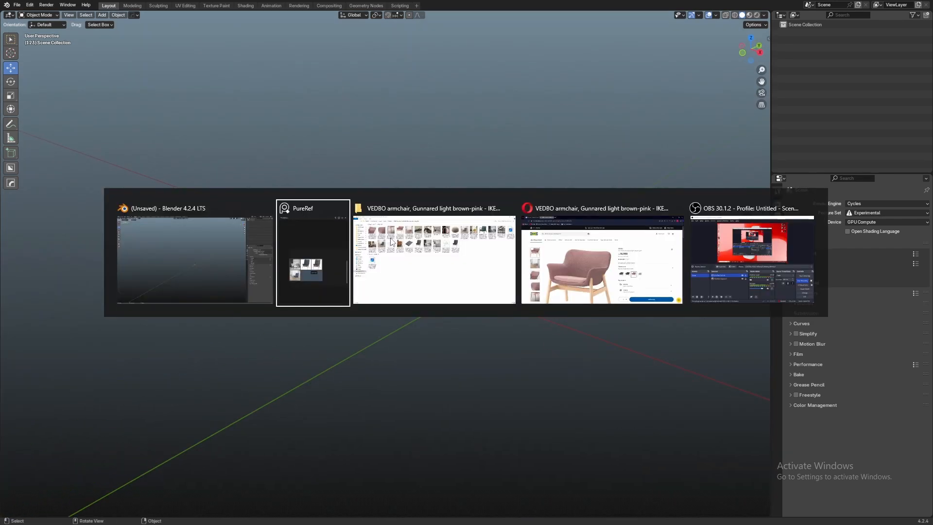
pyautogui.click(317, 270)
pyautogui.scroll(4, 232, 270)
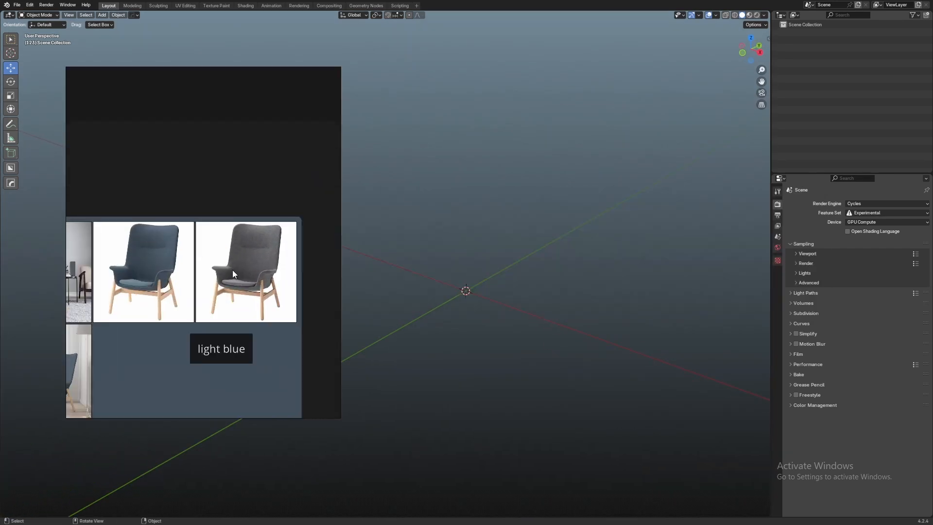
pyautogui.scroll(-6, 232, 269)
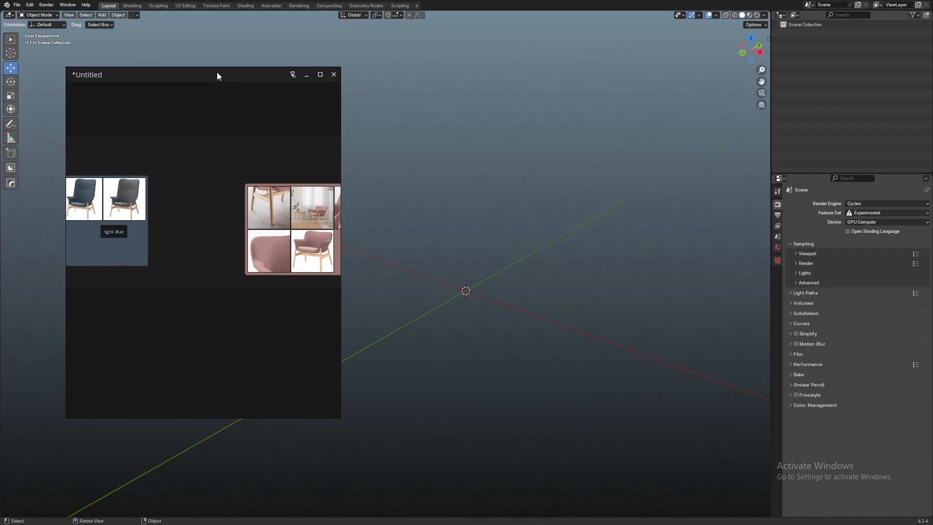
pyautogui.moveTo(217, 75); pyautogui.dragTo(176, 43)
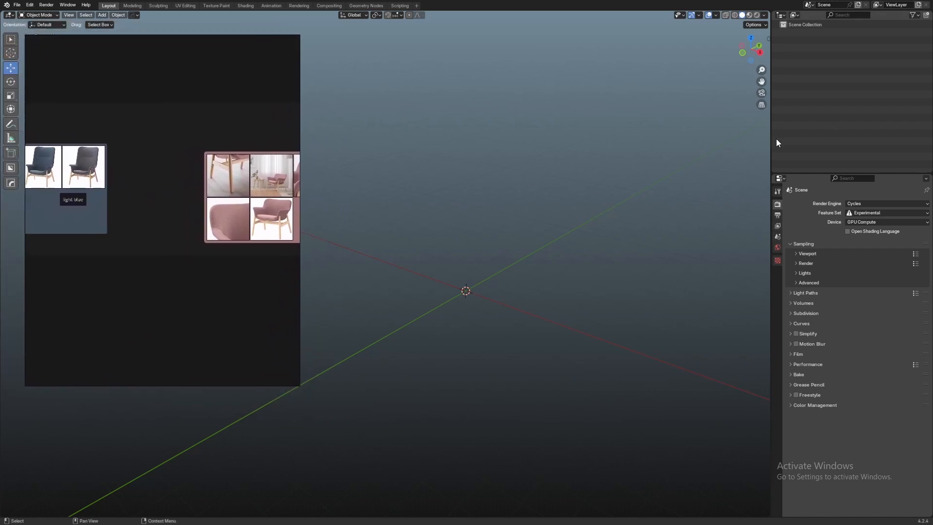
# Step: Widen Blender's 3D viewport by narrowing the Outliner and Properties area, and move the PureRef window against the viewport's outer edge
pyautogui.moveTo(771, 145); pyautogui.dragTo(818, 145)
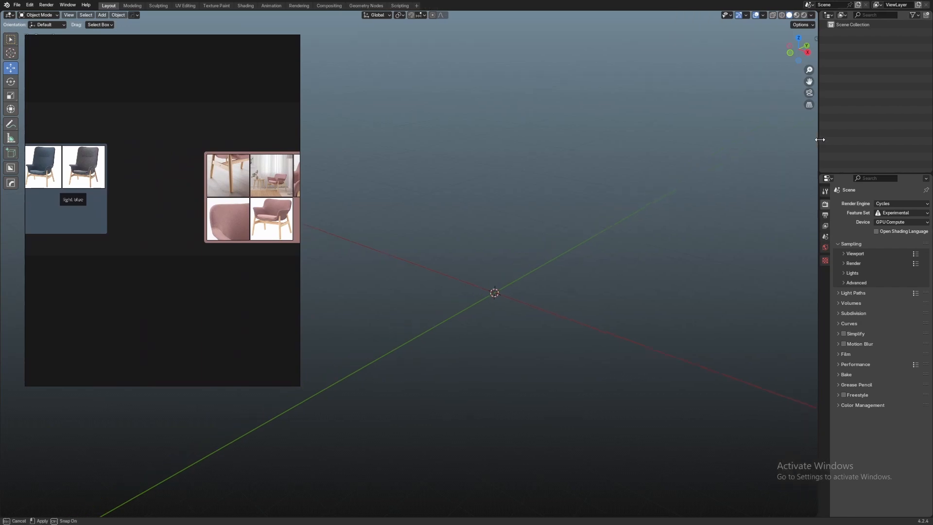
pyautogui.scroll(-2, 236, 141)
pyautogui.moveTo(236, 138); pyautogui.dragTo(214, 194)
pyautogui.scroll(-2, 251, 170)
pyautogui.scroll(2, 244, 183)
pyautogui.moveTo(181, 49); pyautogui.dragTo(164, 50)
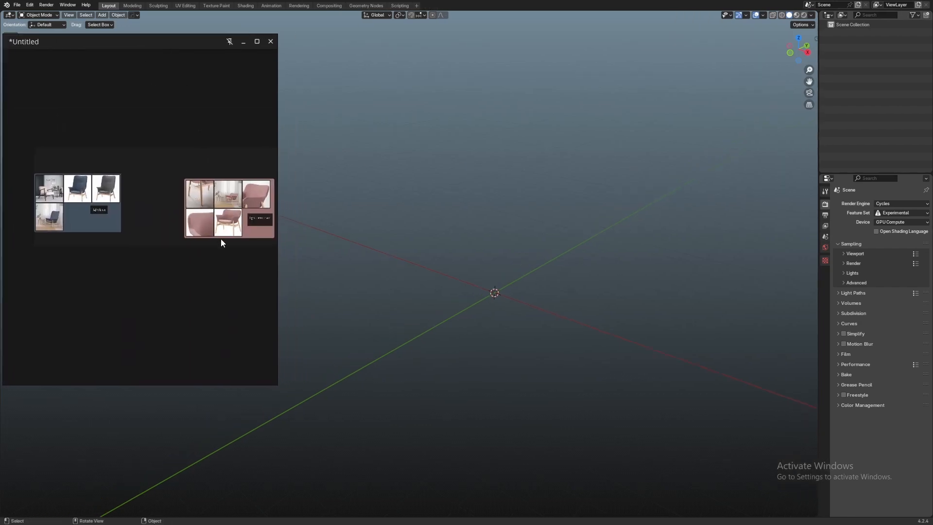
# Step: Select the pink and slate-blue groups together and pack them next to each other on the board
pyautogui.click(258, 237)
pyautogui.scroll(2, 144, 206)
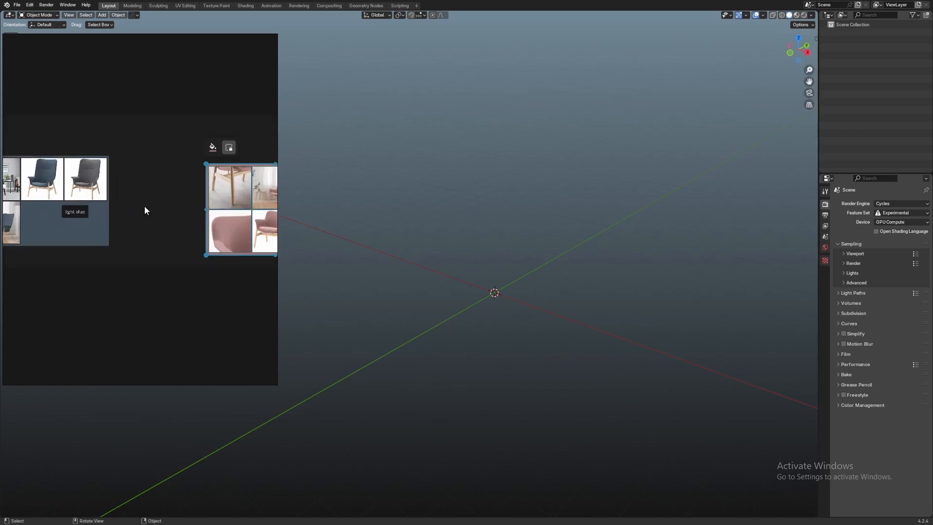
pyautogui.scroll(-2, 145, 206)
pyautogui.scroll(1, 190, 222)
pyautogui.keyDown('shift'); pyautogui.click(74, 227); pyautogui.keyUp('shift')
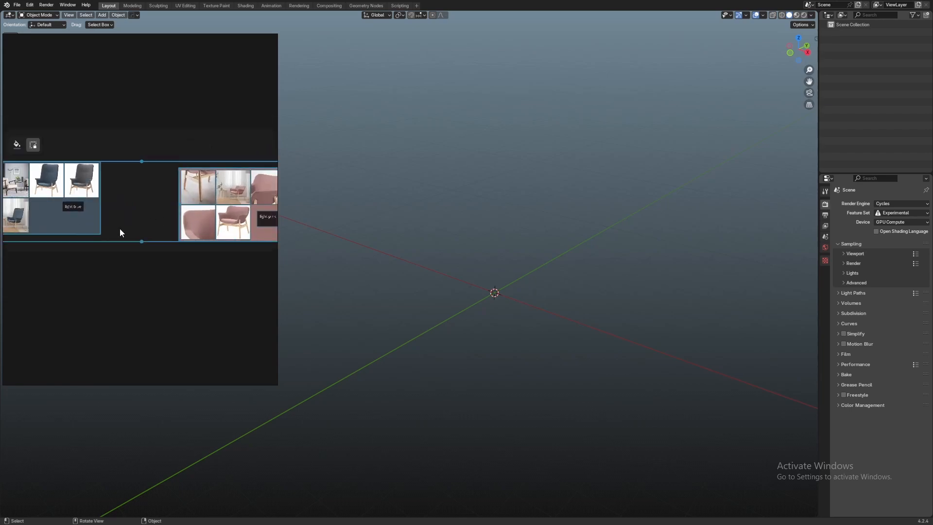
pyautogui.hotkey('ctrl', 'p')
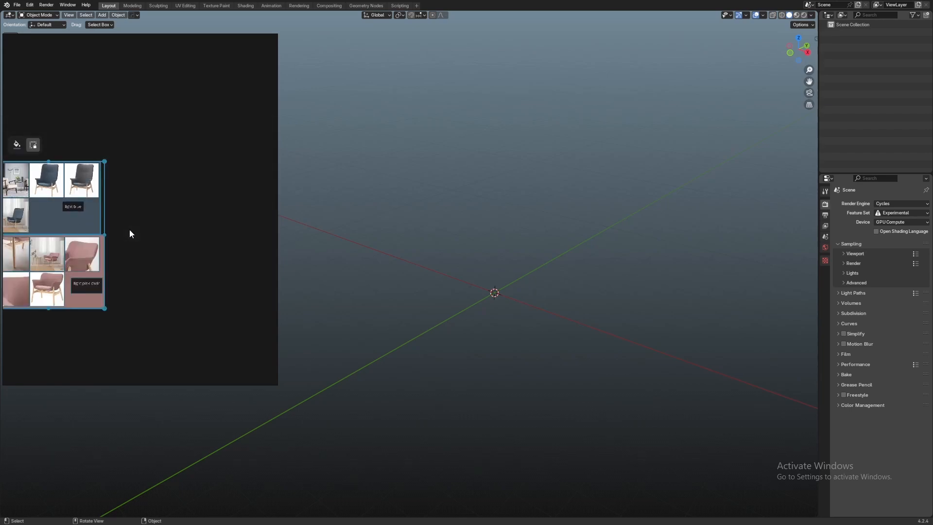
pyautogui.click(129, 234)
pyautogui.scroll(3, 206, 191)
pyautogui.moveTo(160, 214); pyautogui.dragTo(224, 149)
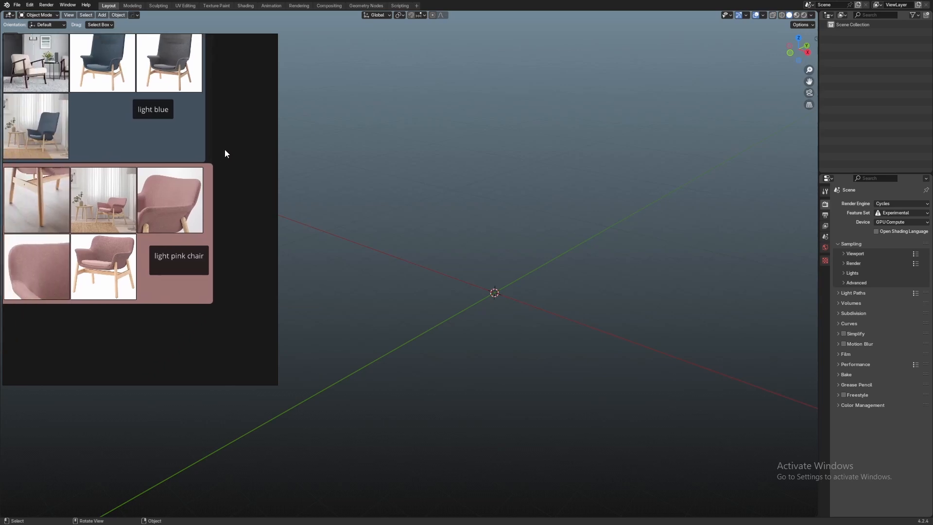
pyautogui.scroll(2, 185, 227)
pyautogui.moveTo(191, 226); pyautogui.dragTo(217, 270)
pyautogui.scroll(-2, 548, 258)
# Step: Add a mesh plane at the origin of the Blender scene and resize it
pyautogui.hotkey('shift', 'a')
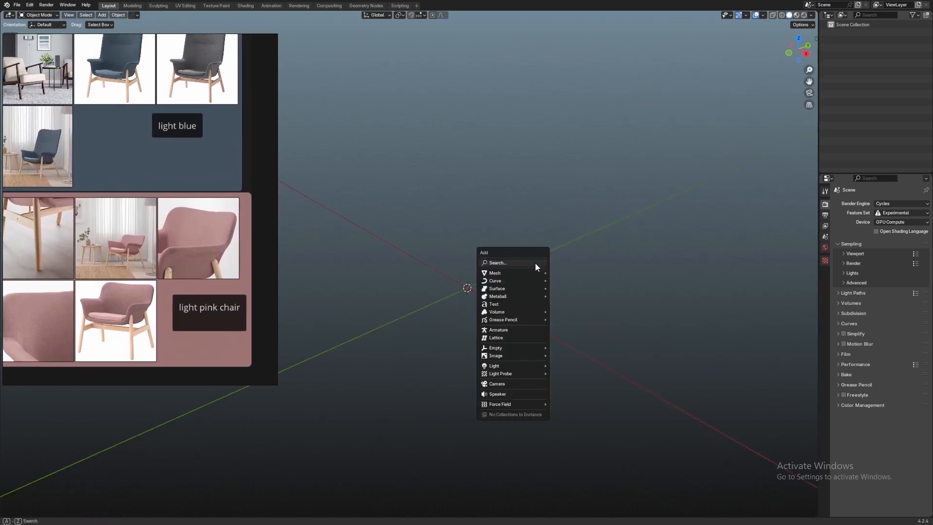
pyautogui.click(564, 273)
pyautogui.moveTo(625, 280); pyautogui.dragTo(597, 287)
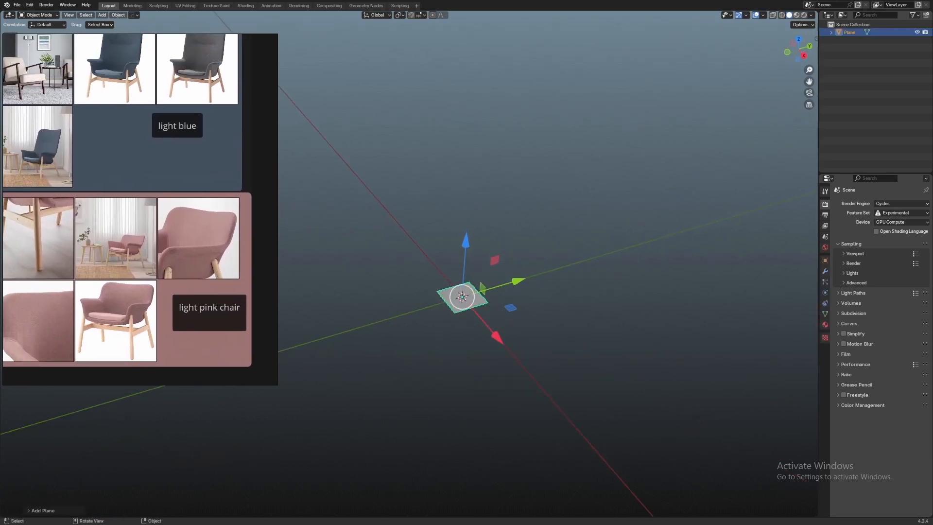
pyautogui.press('s')
pyautogui.click(528, 283)
pyautogui.moveTo(400, 287); pyautogui.dragTo(415, 303)
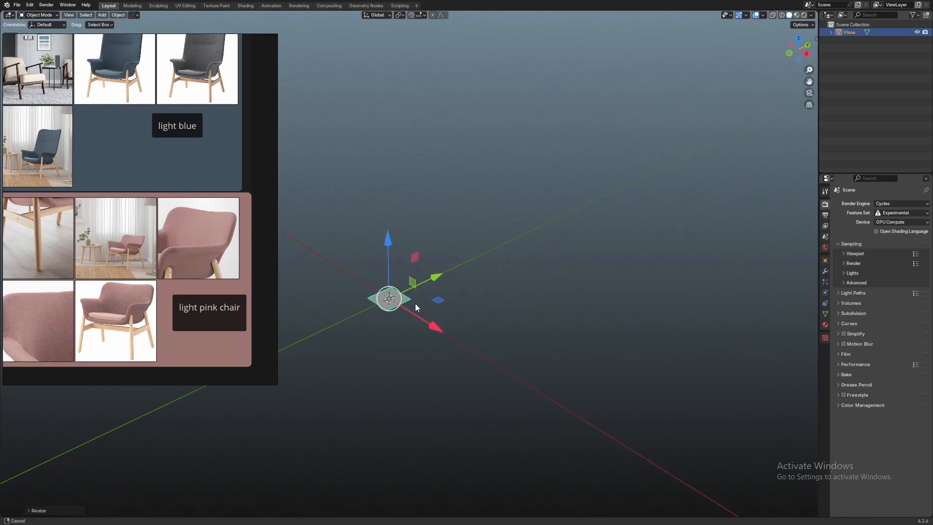
pyautogui.scroll(-2, 232, 138)
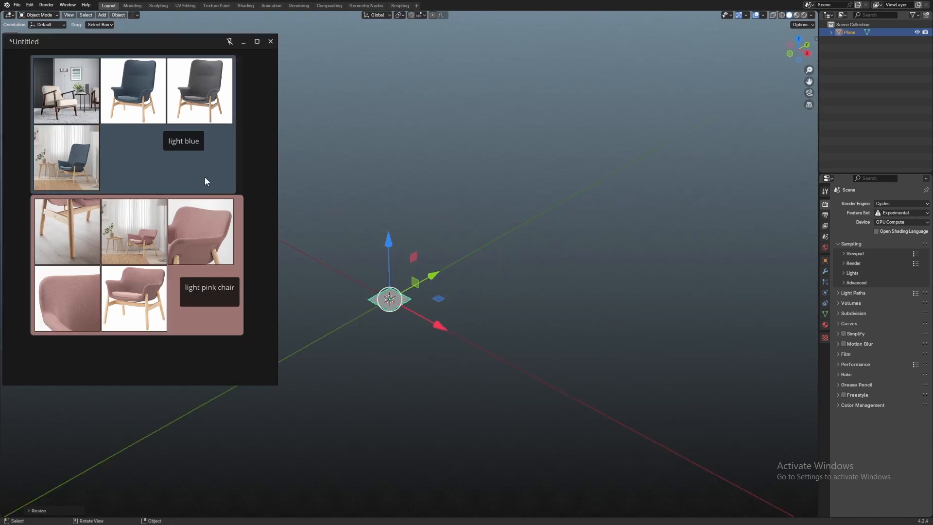
pyautogui.moveTo(436, 244); pyautogui.dragTo(462, 225)
# Step: Move the floating PureRef window lower, make it taller, and maximize it
pyautogui.moveTo(136, 45); pyautogui.dragTo(152, 230)
pyautogui.moveTo(187, 265); pyautogui.dragTo(183, 96)
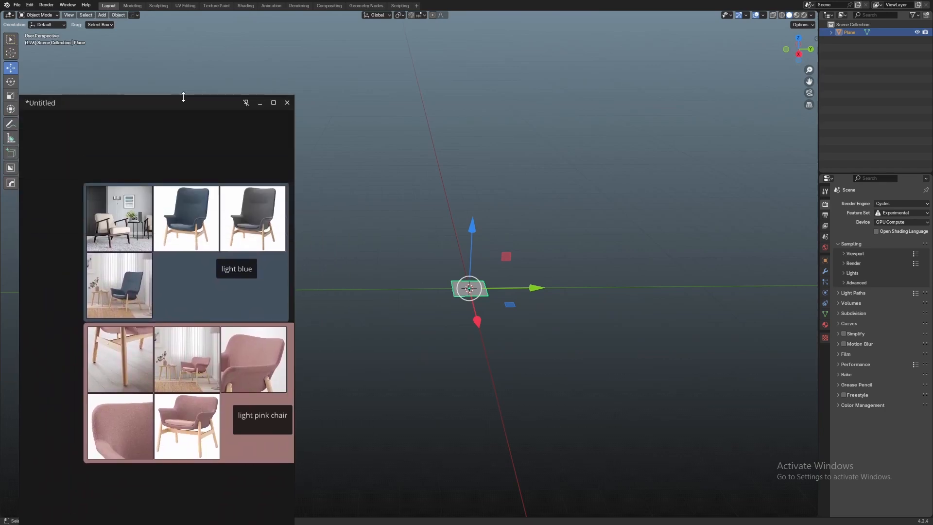
pyautogui.click(273, 102)
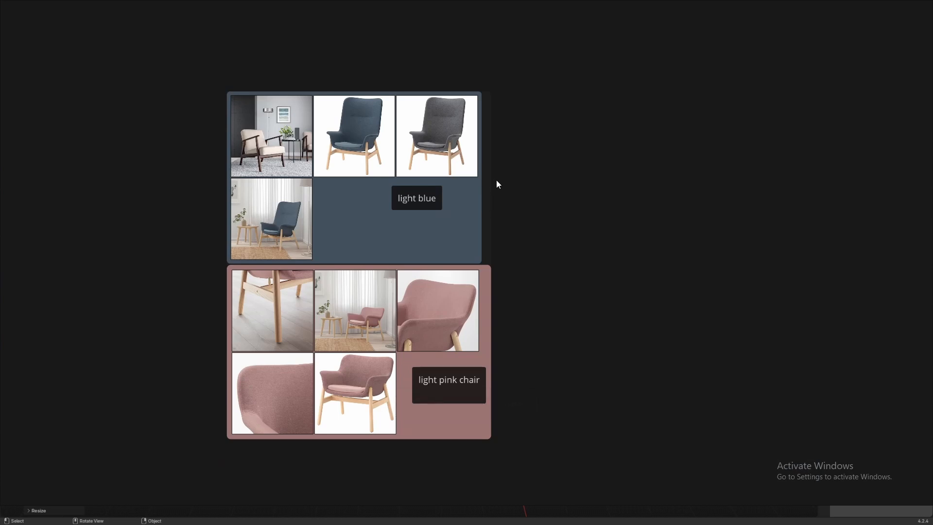
# Step: Examine the board's save and export options, including exporting the scene or all images
pyautogui.rightClick(497, 179)
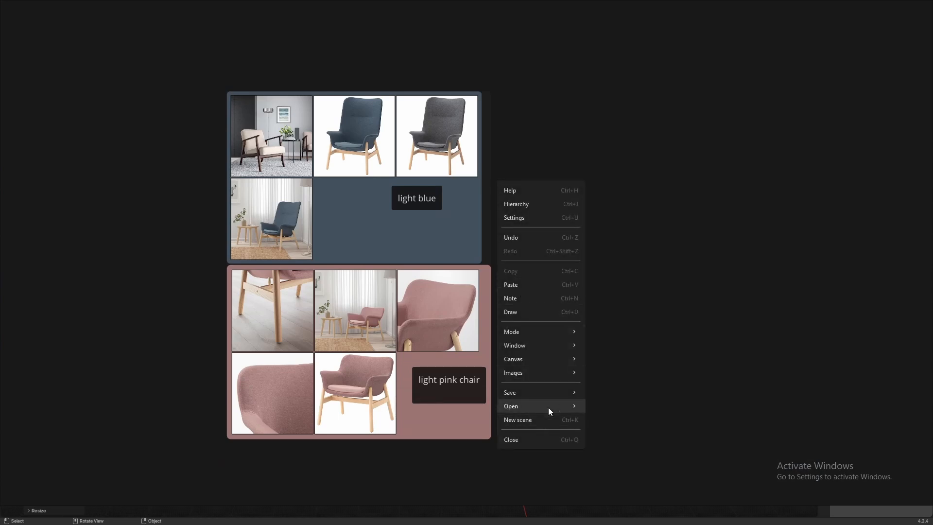
pyautogui.moveTo(544, 394)
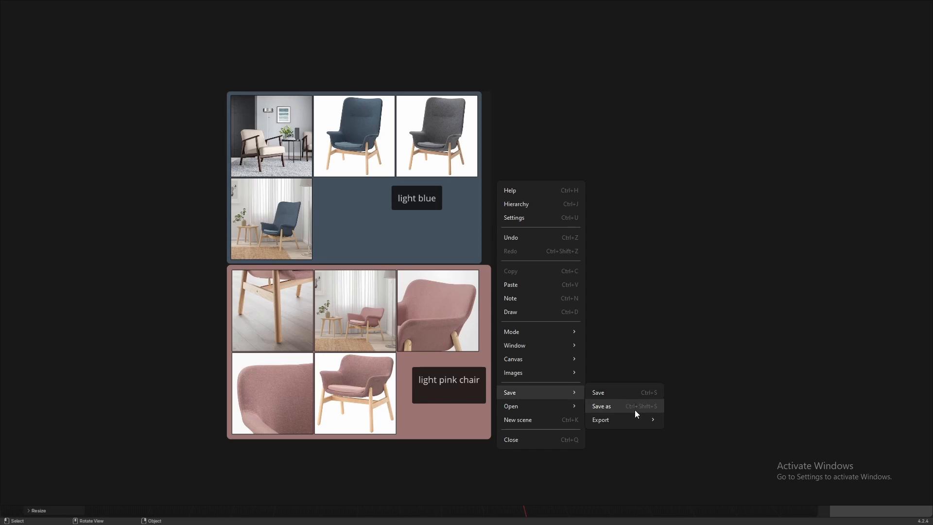
pyautogui.moveTo(633, 421)
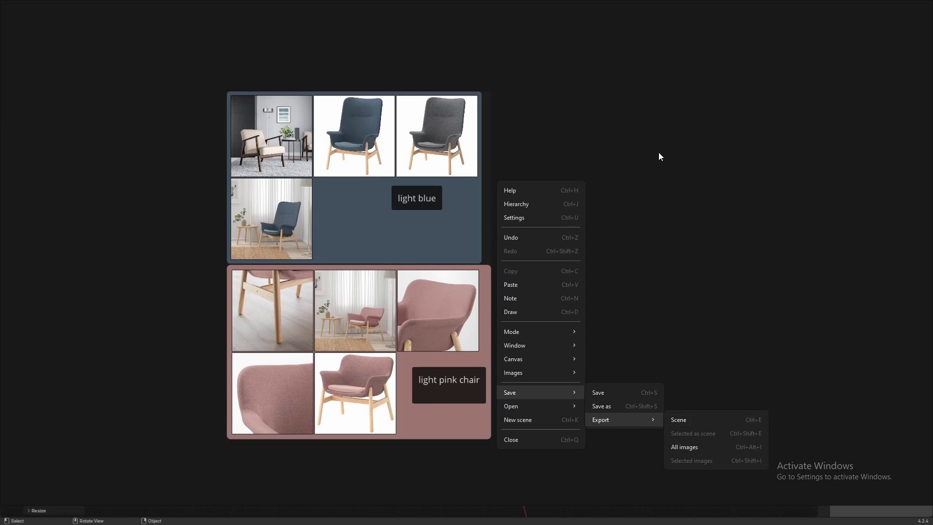
pyautogui.click(647, 171)
# Step: Start a scene export and set its save location to the Desktop with the file name chair
pyautogui.hotkey('ctrl', 'e')
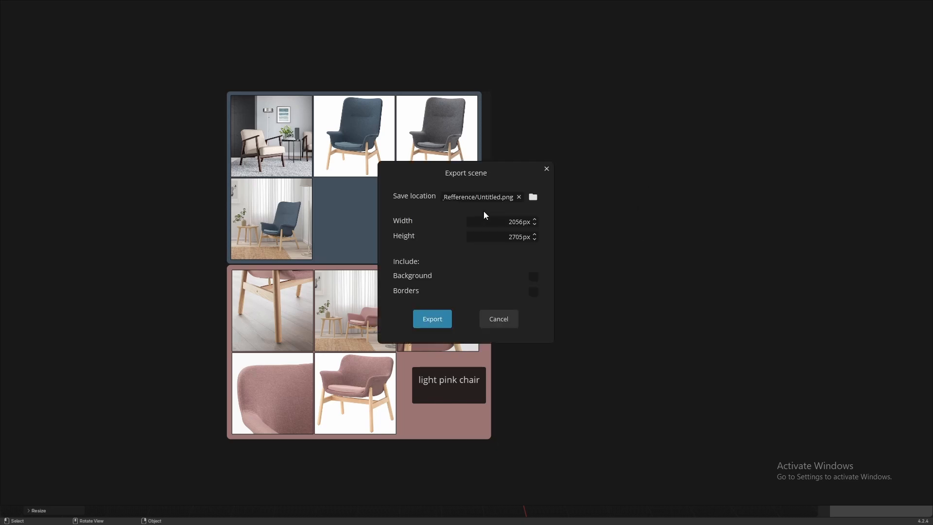
pyautogui.click(530, 197)
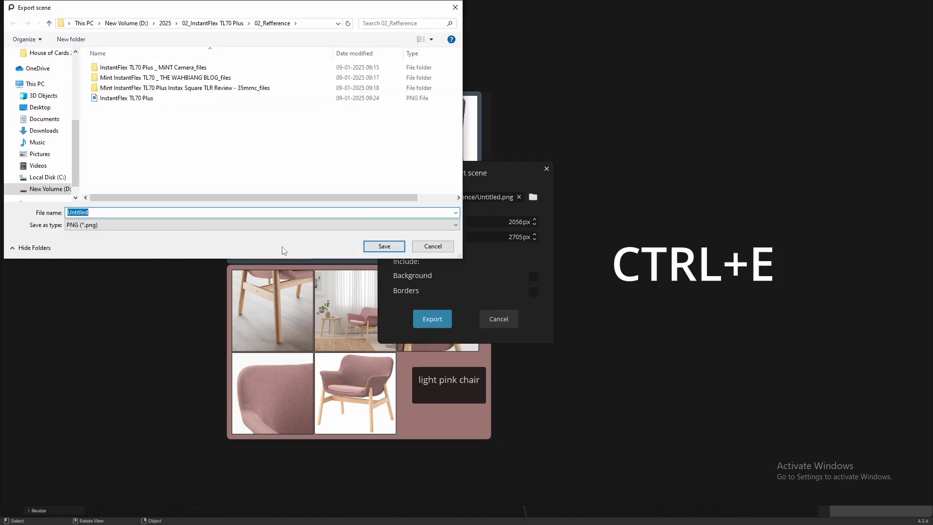
pyautogui.click(39, 107)
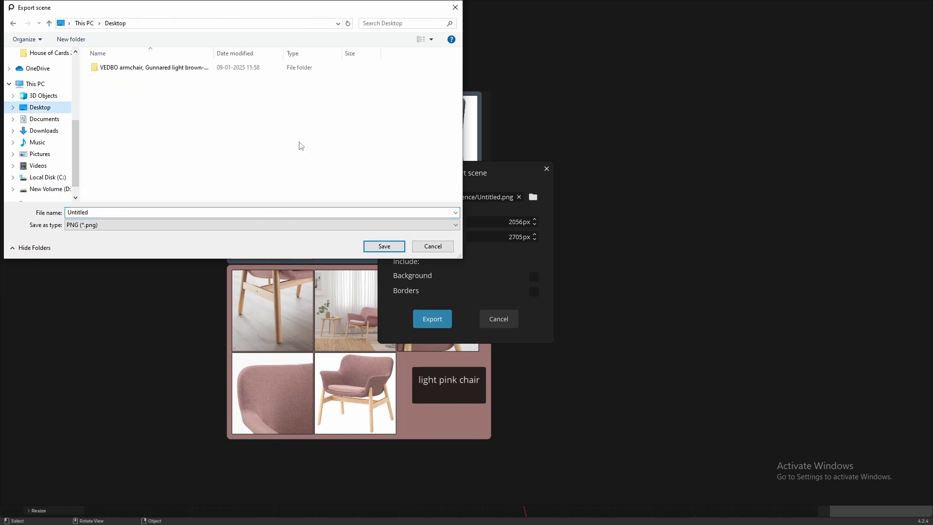
pyautogui.doubleClick(178, 212)
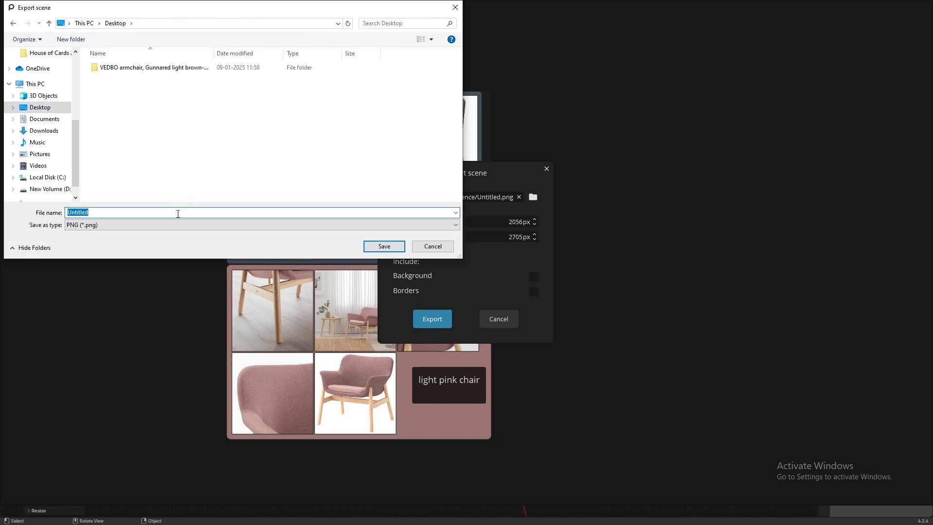
pyautogui.write('chair')
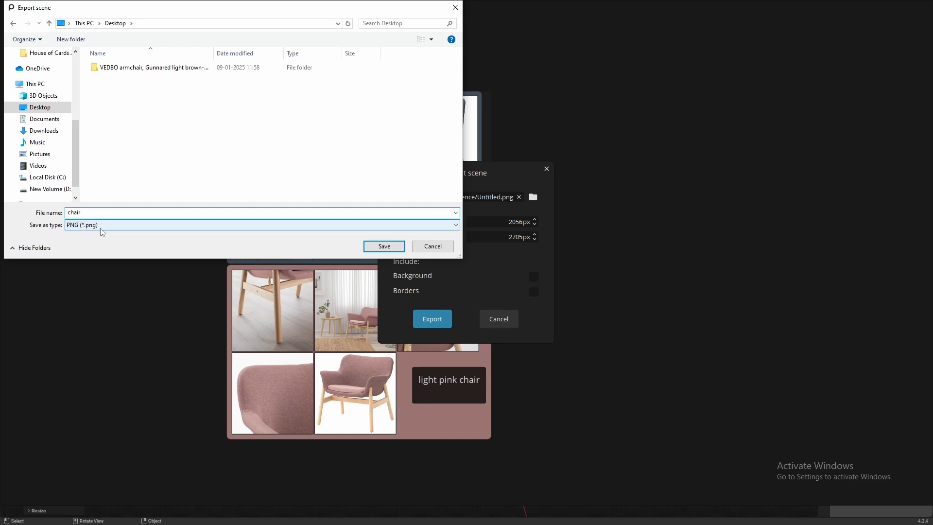
# Step: Set the export file type to JPEG, save the location as chair.jpg on the Desktop, and export the scene
pyautogui.click(80, 227)
pyautogui.click(80, 233)
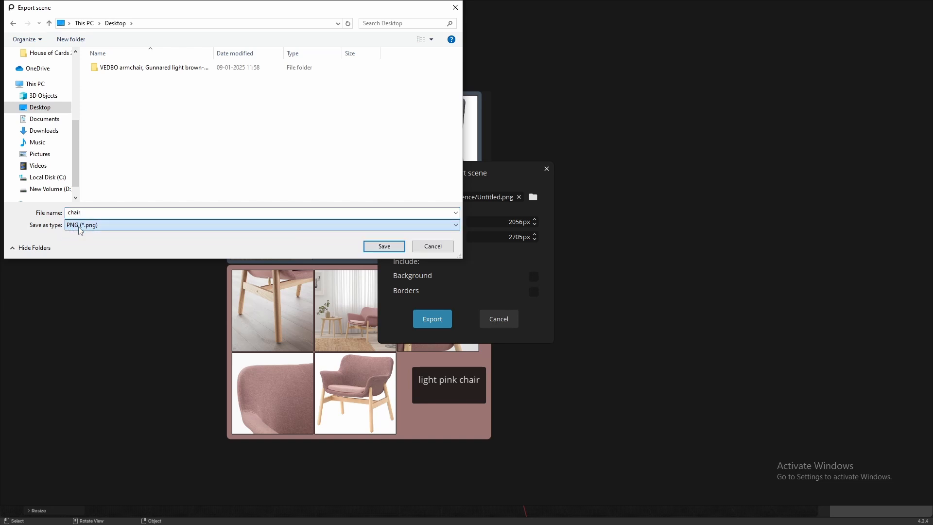
pyautogui.click(189, 224)
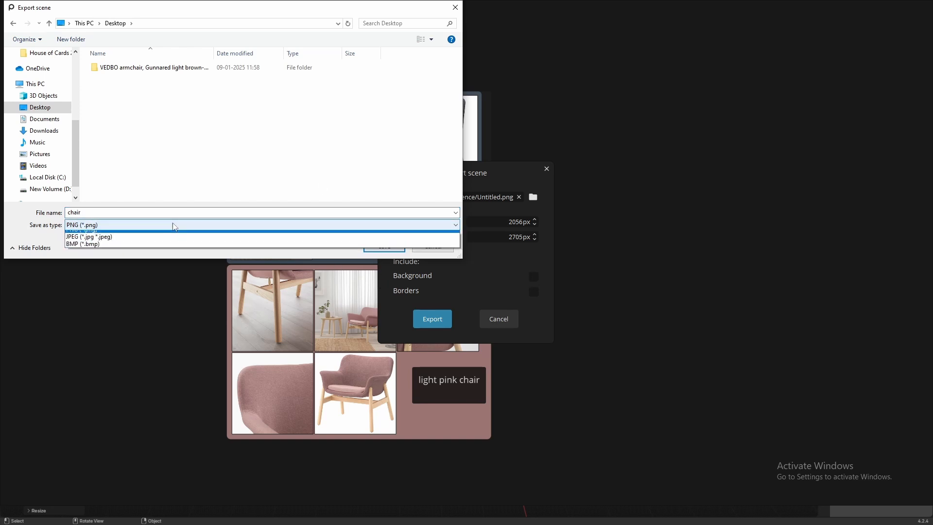
pyautogui.click(148, 240)
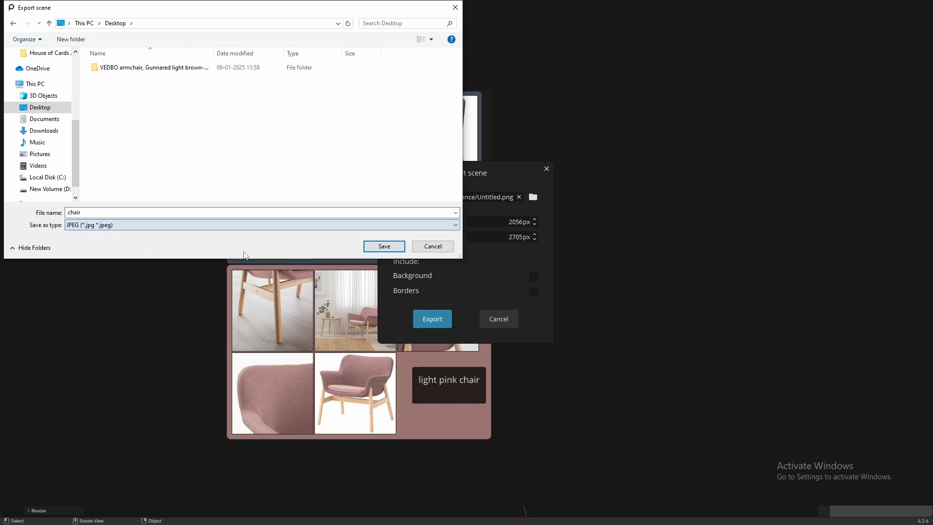
pyautogui.click(389, 247)
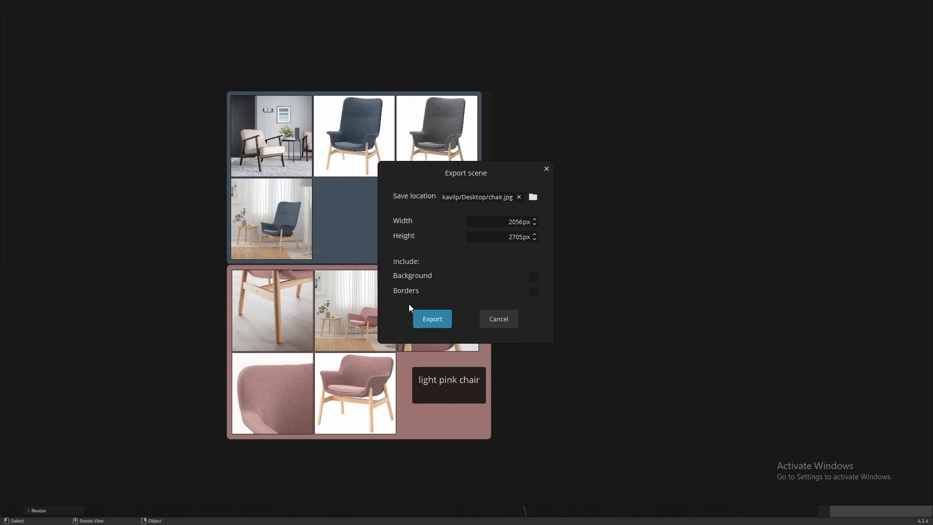
pyautogui.click(442, 323)
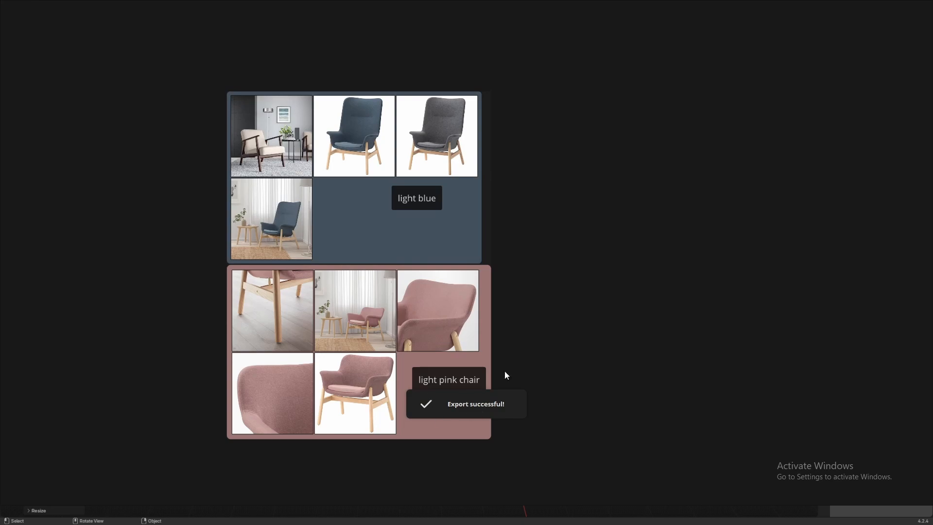
# Step: Go to the Windows desktop, move the exported chair image away from the other icons, and open it
pyautogui.click(898, 7)
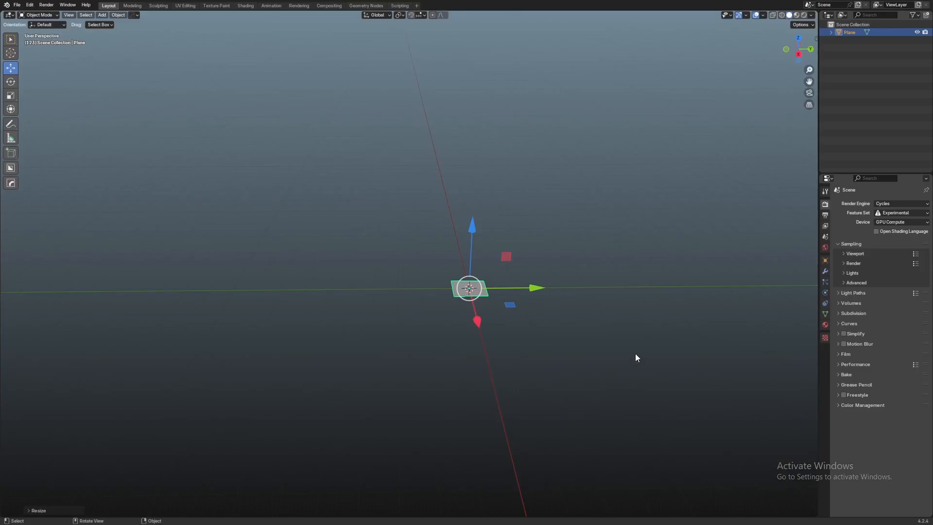
pyautogui.click(599, 259)
pyautogui.hotkey('alt', 'Tab')
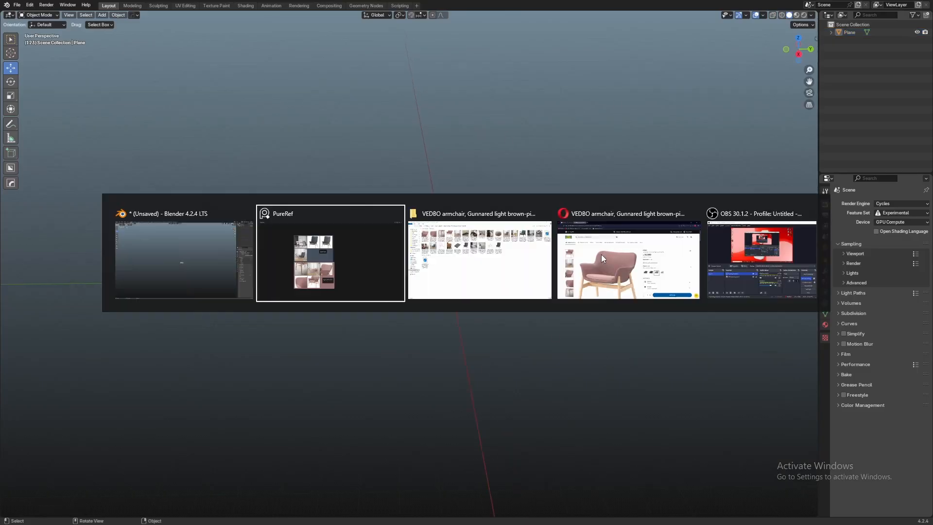
pyautogui.click(487, 256)
pyautogui.click(932, 523)
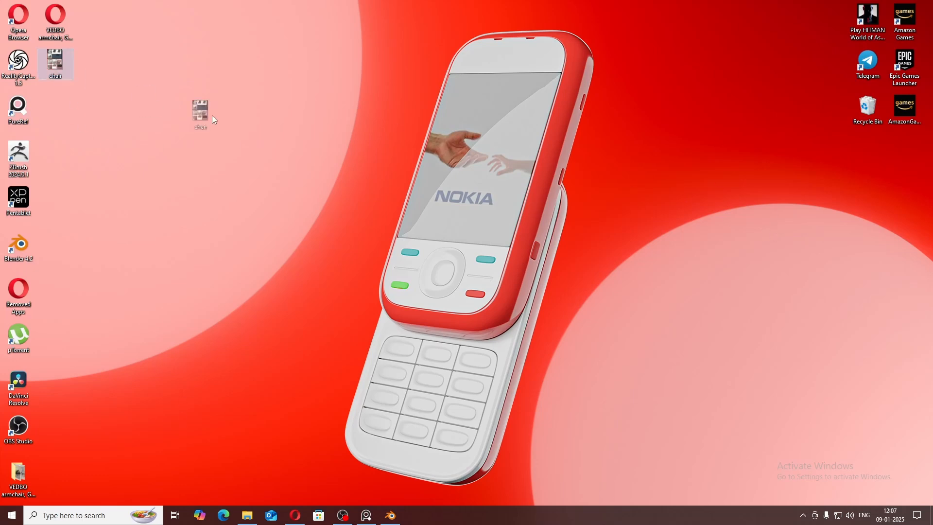
pyautogui.moveTo(213, 119); pyautogui.dragTo(287, 127)
pyautogui.doubleClick(268, 105)
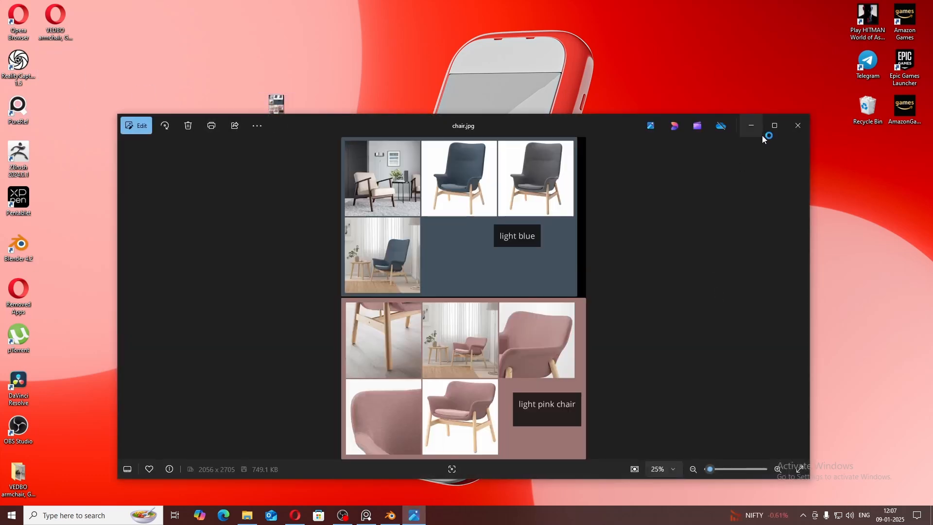
# Step: Inspect the exported chair image maximized and in full screen, checking its detail up close, and close the viewer
pyautogui.click(773, 127)
pyautogui.scroll(1, 586, 271)
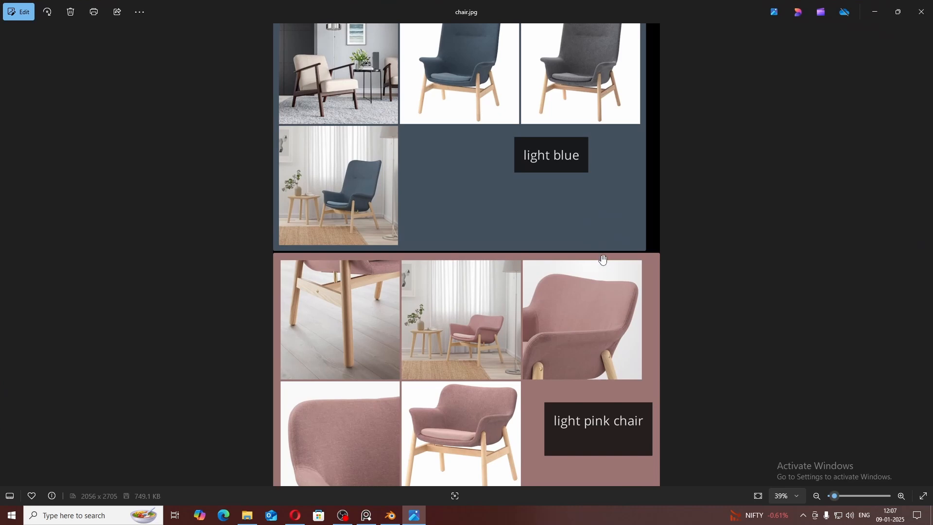
pyautogui.scroll(-1, 767, 221)
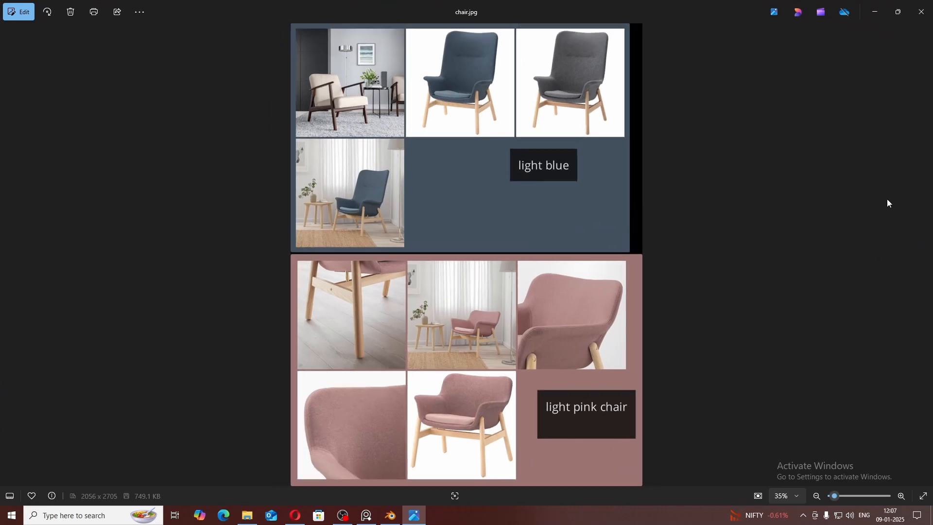
pyautogui.click(923, 495)
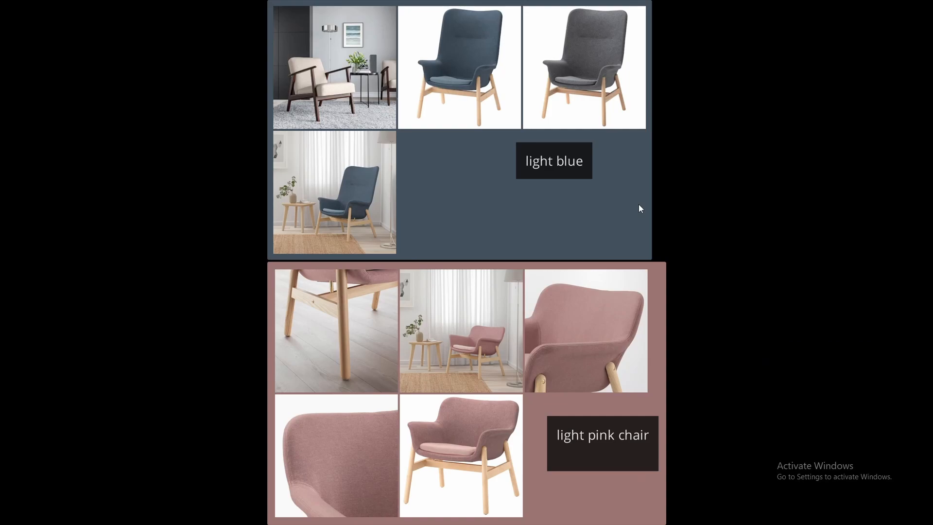
pyautogui.scroll(5, 634, 213)
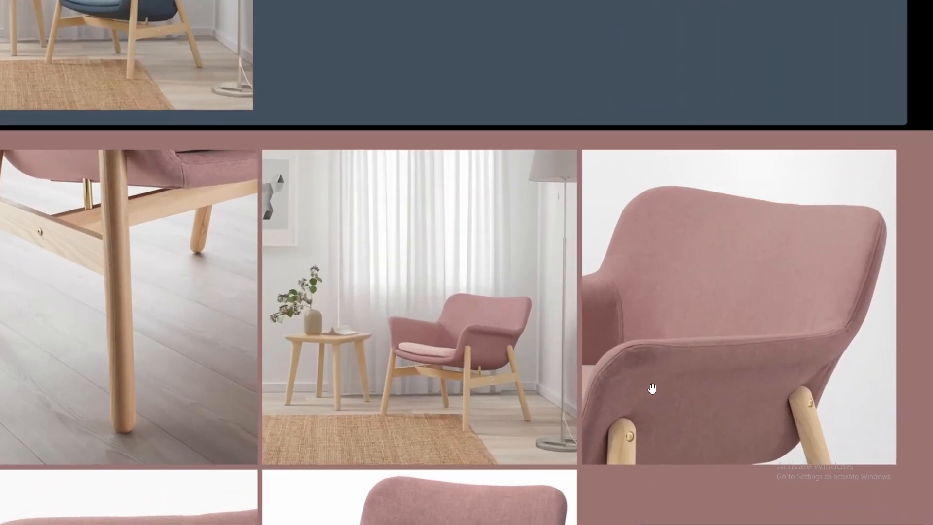
pyautogui.scroll(-5, 657, 209)
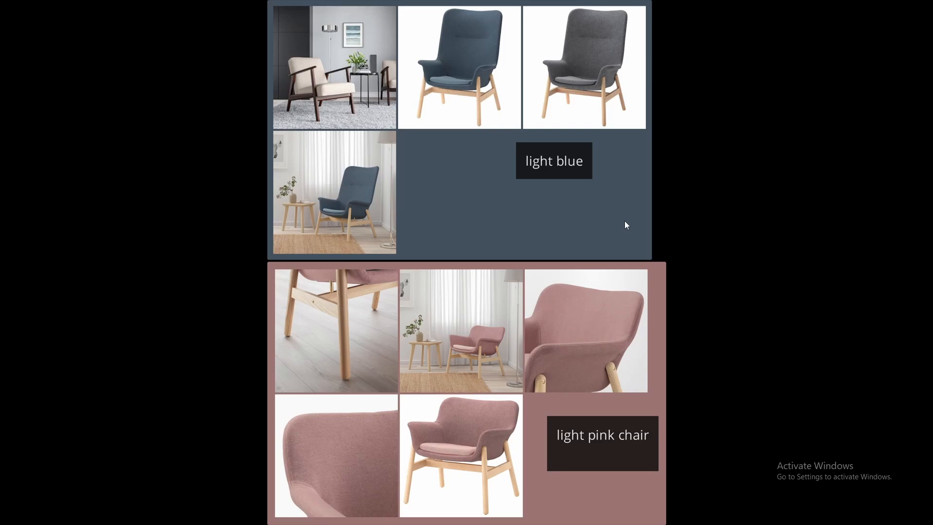
pyautogui.click(921, 9)
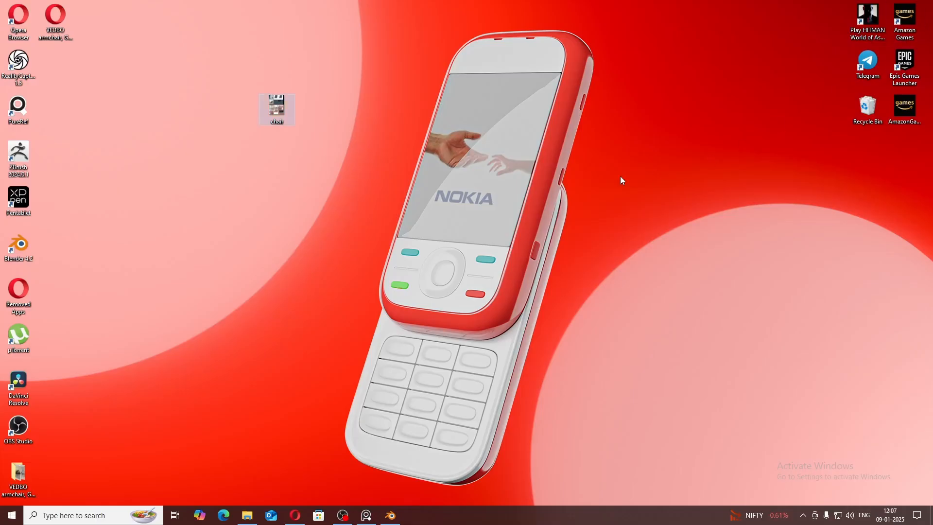
# Step: Switch to Blender, split the narrow side viewport into two stacked areas, and change the upper one to an Image Editor
pyautogui.click(391, 516)
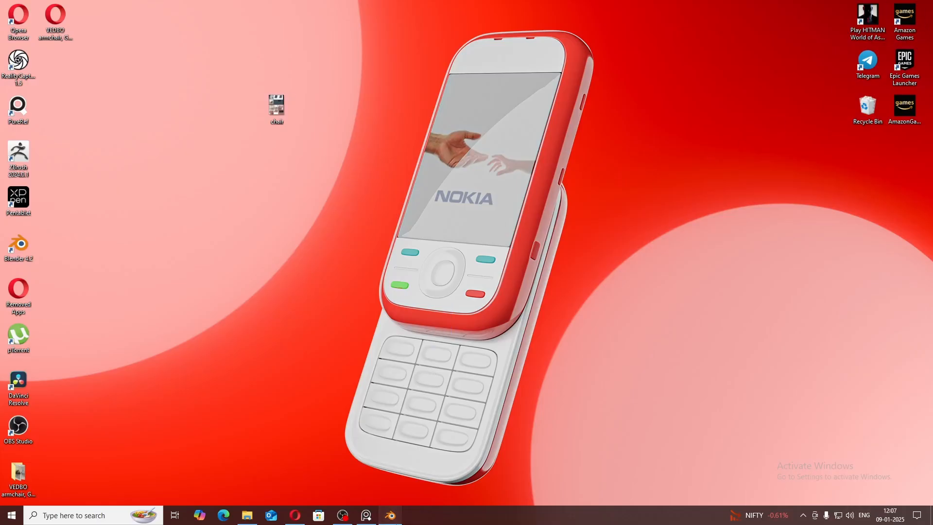
pyautogui.moveTo(192, 184); pyautogui.dragTo(197, 256)
pyautogui.click(11, 16)
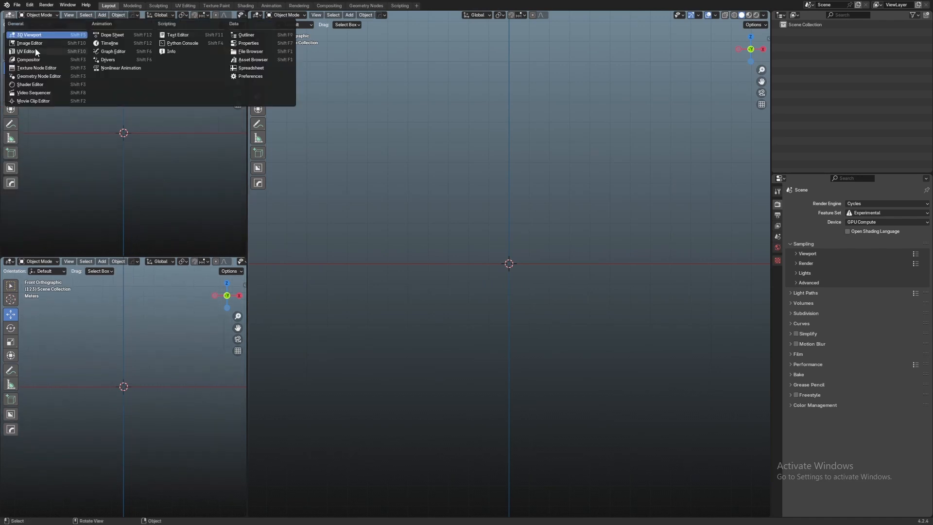
pyautogui.click(60, 44)
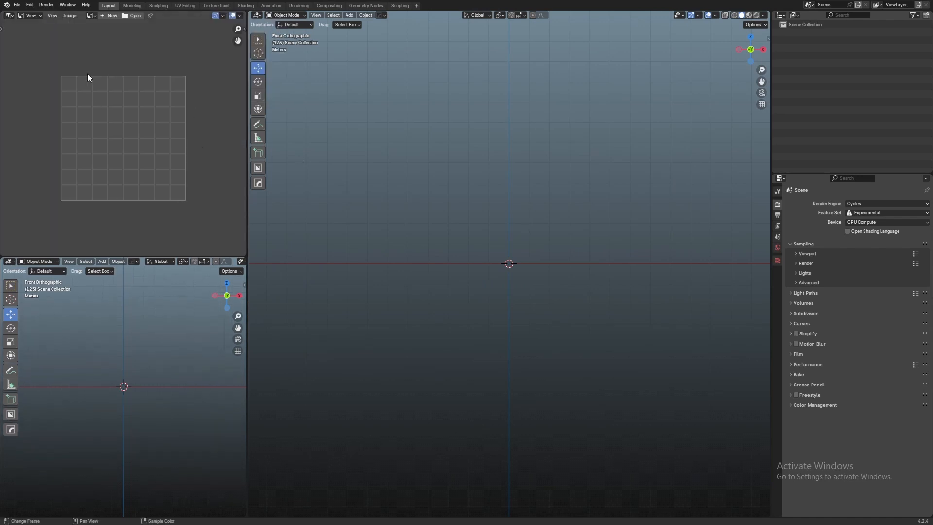
# Step: Open chair.jpg from the Desktop in the Image Editor
pyautogui.click(134, 15)
pyautogui.click(288, 224)
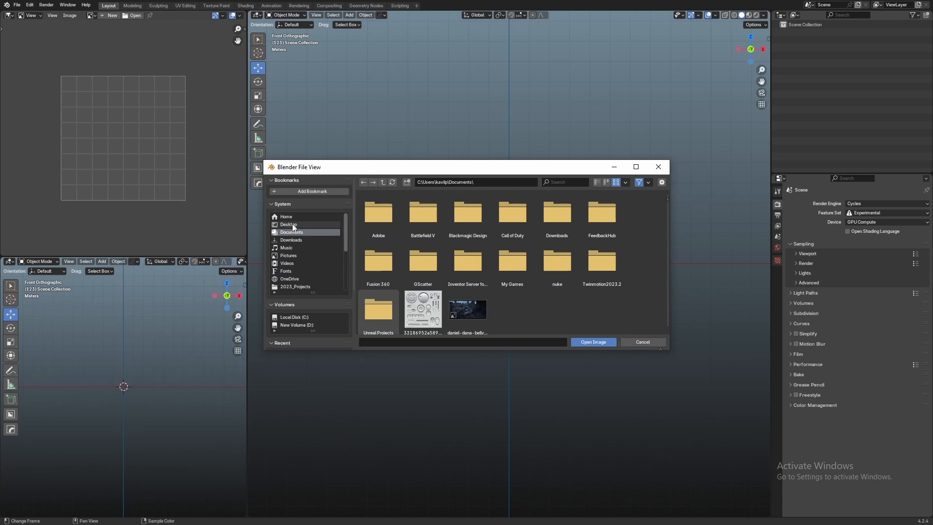
pyautogui.click(441, 209)
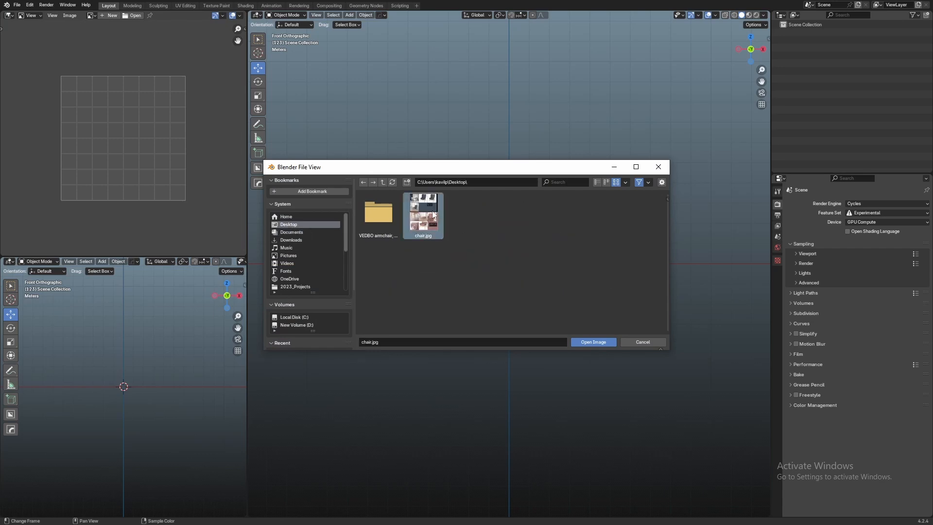
pyautogui.click(604, 343)
pyautogui.scroll(3, 163, 148)
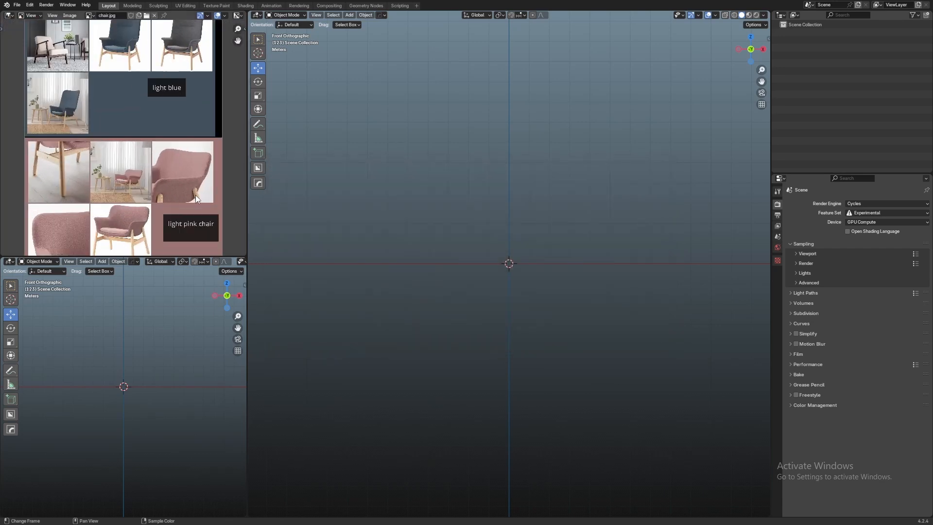
pyautogui.scroll(-4, 168, 136)
pyautogui.scroll(6, 141, 130)
pyautogui.scroll(-4, 144, 141)
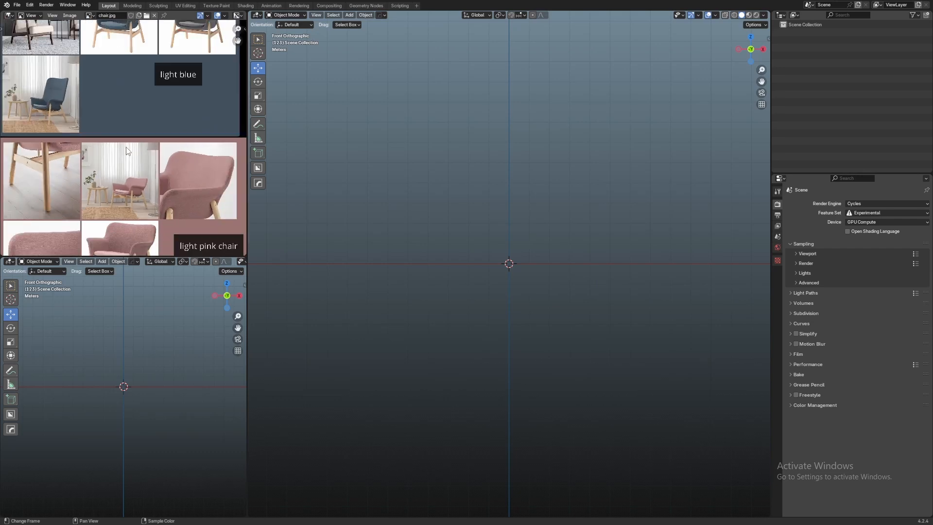
# Step: Add a mesh plane at the origin of the main 3D viewport
pyautogui.moveTo(366, 171); pyautogui.dragTo(528, 234)
pyautogui.hotkey('shift', 'a')
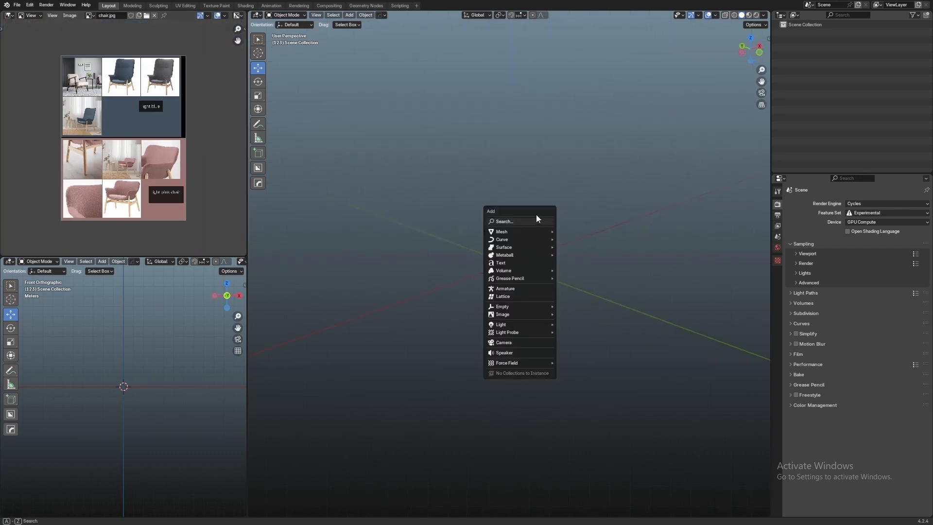
pyautogui.click(576, 232)
pyautogui.scroll(6, 543, 201)
pyautogui.moveTo(543, 202); pyautogui.dragTo(526, 244)
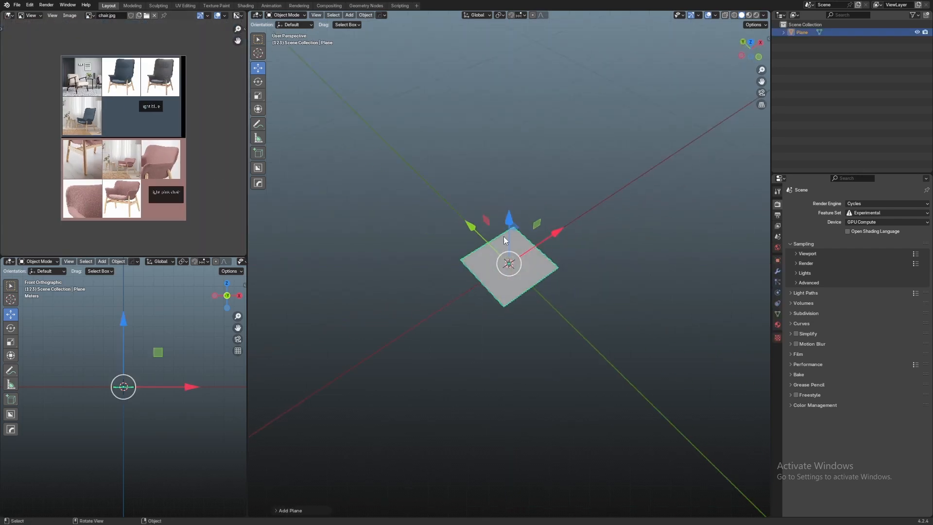
# Step: Fit the chair reference within the Image Editor and narrow the side column to give the main viewport more width
pyautogui.scroll(4, 182, 135)
pyautogui.scroll(-3, 181, 140)
pyautogui.moveTo(182, 141); pyautogui.dragTo(172, 137)
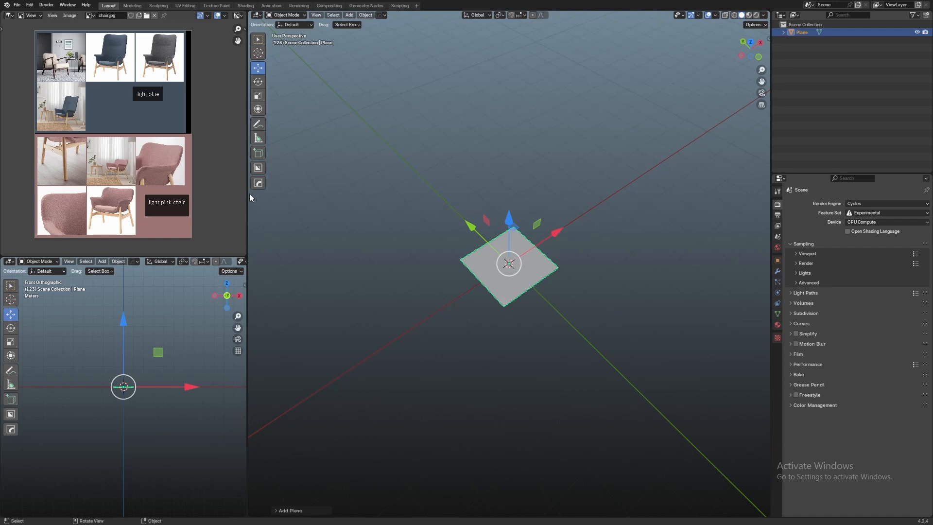
pyautogui.moveTo(248, 197); pyautogui.dragTo(207, 197)
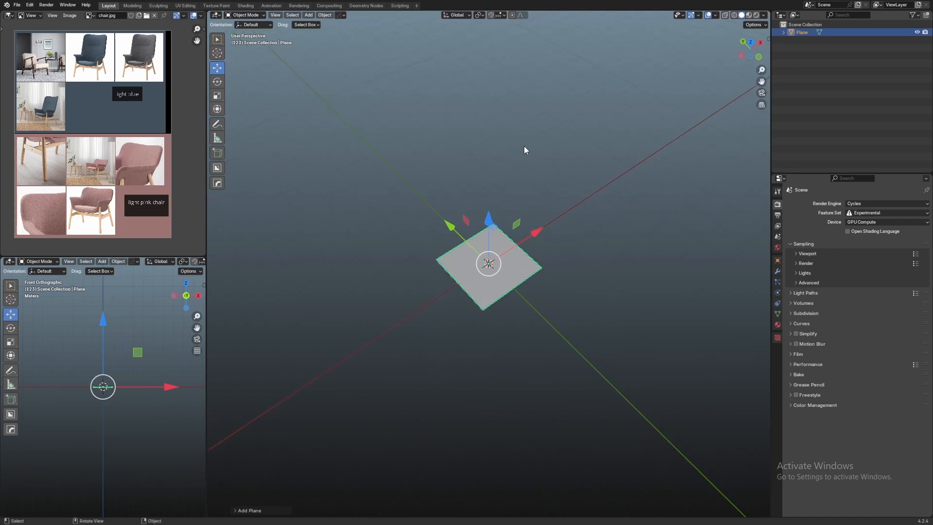
pyautogui.moveTo(523, 146); pyautogui.dragTo(748, 163)
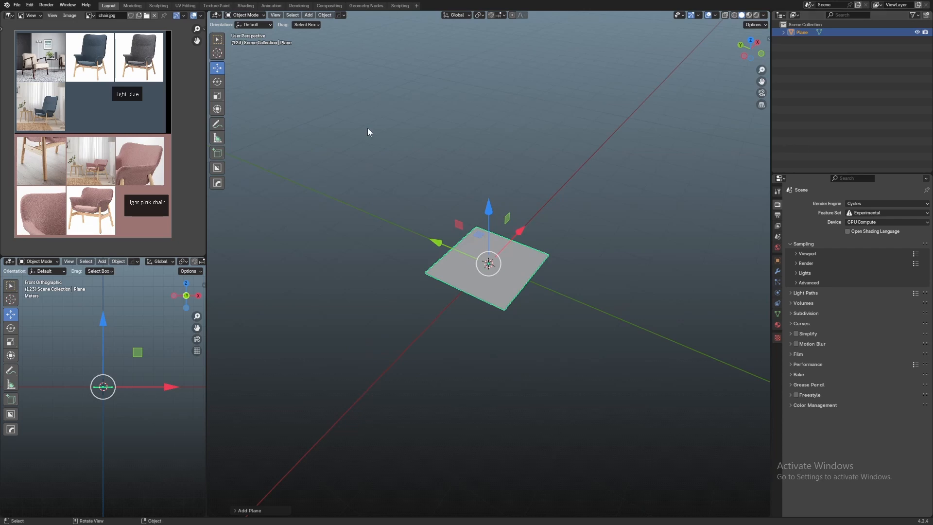
pyautogui.moveTo(515, 192); pyautogui.dragTo(463, 183)
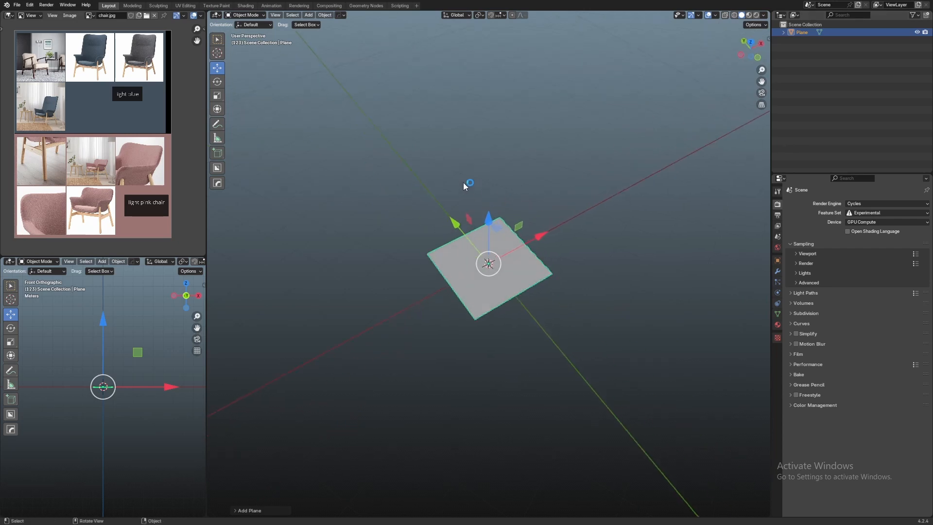
pyautogui.hotkey('alt', 'Tab')
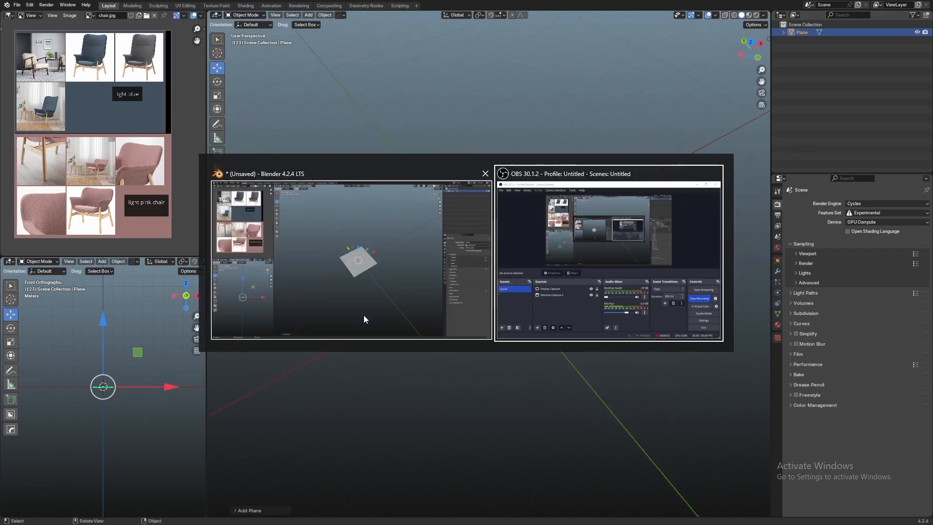
pyautogui.click(388, 244)
# Step: Examine the chair reference in the Image Editor, checking the chair photos and labels both close up and as a whole
pyautogui.scroll(-2, 93, 124)
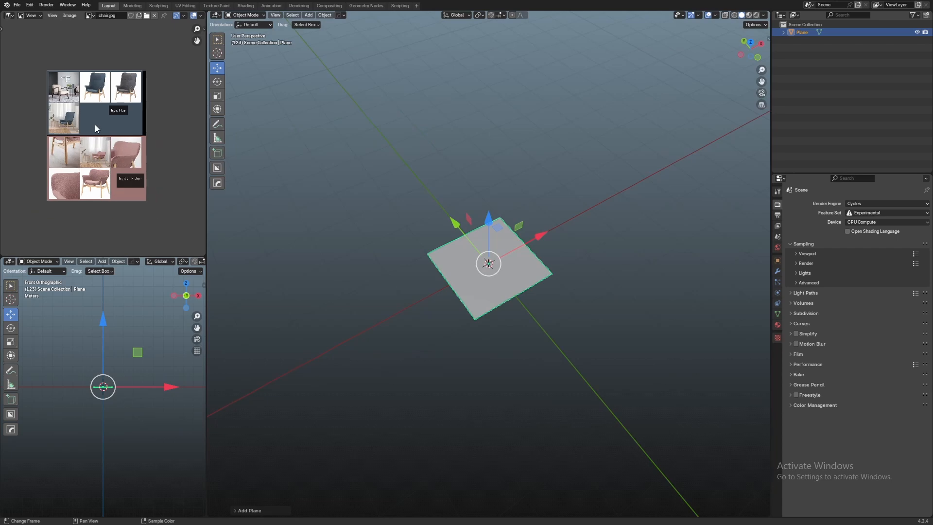
pyautogui.scroll(4, 94, 124)
pyautogui.scroll(-4, 120, 123)
pyautogui.scroll(4, 101, 110)
pyautogui.scroll(-4, 123, 85)
pyautogui.scroll(3, 125, 129)
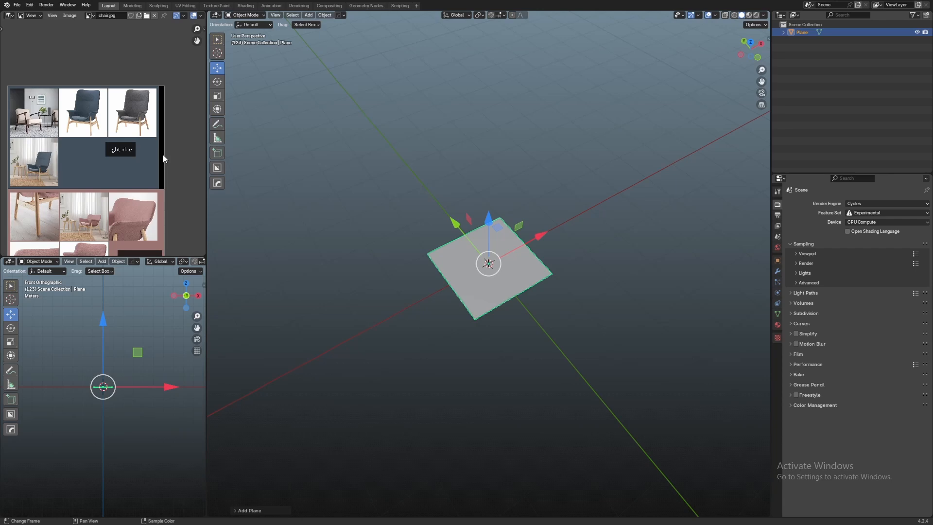
pyautogui.scroll(2, 163, 158)
pyautogui.scroll(1, 163, 158)
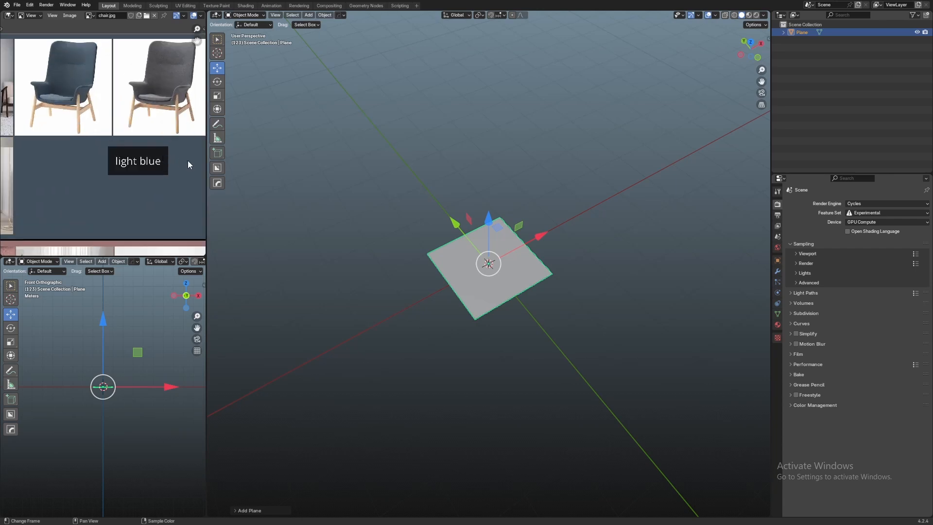
pyautogui.scroll(-3, 165, 165)
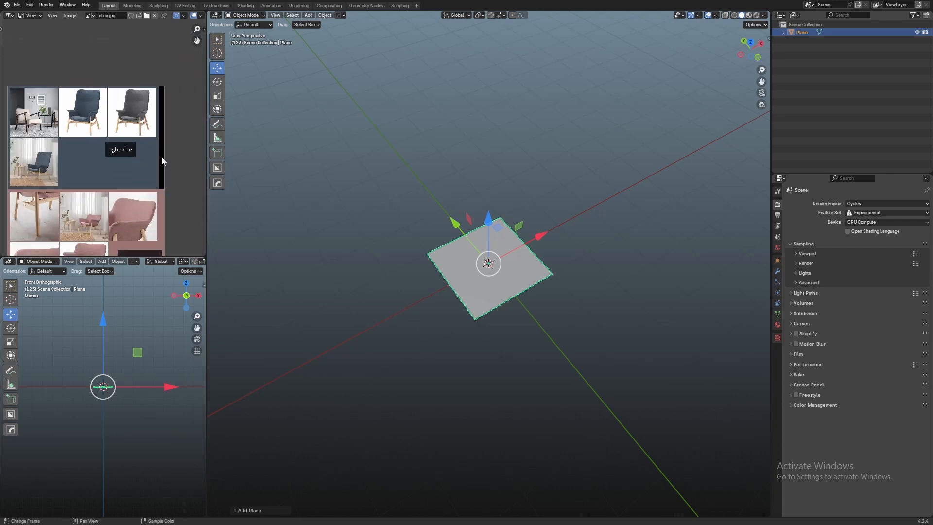
pyautogui.scroll(2, 161, 158)
pyautogui.moveTo(161, 158); pyautogui.dragTo(166, 116)
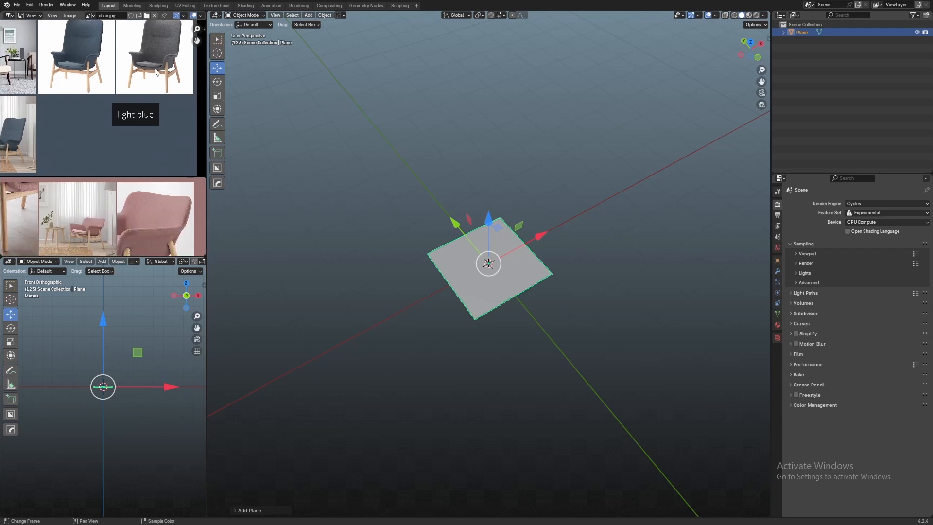
pyautogui.scroll(-3, 143, 139)
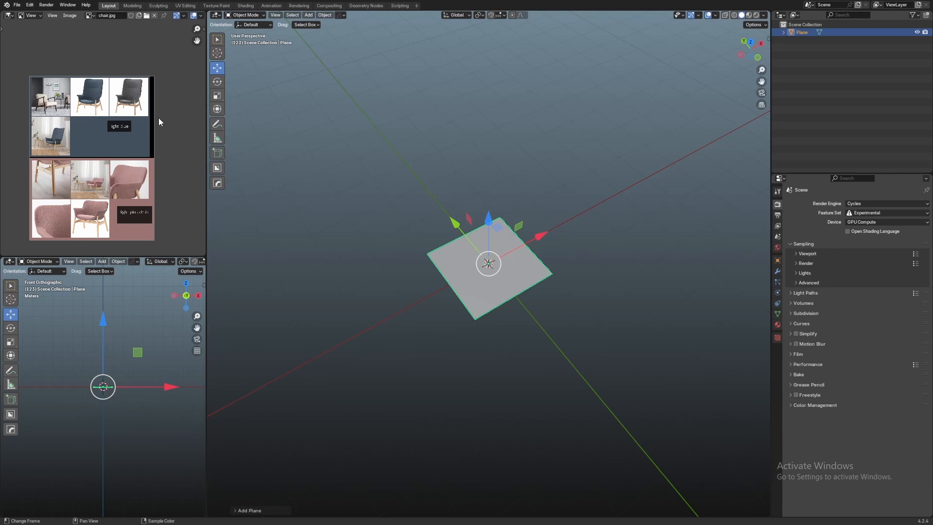
# Step: Compare the blue and pink chair photos and their labels in the Image Editor at different magnifications
pyautogui.scroll(3, 158, 118)
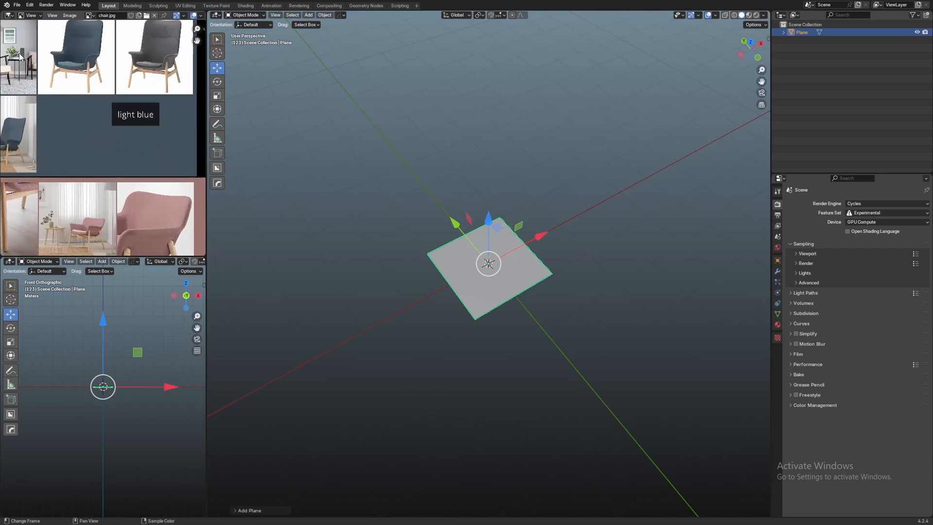
pyautogui.scroll(-3, 151, 117)
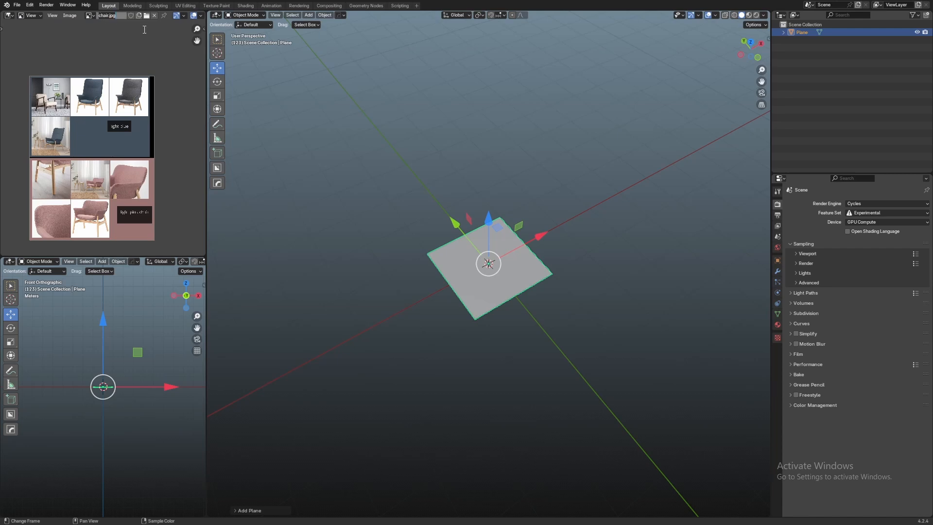
pyautogui.scroll(2, 129, 107)
pyautogui.scroll(1, 101, 21)
pyautogui.scroll(-2, 103, 28)
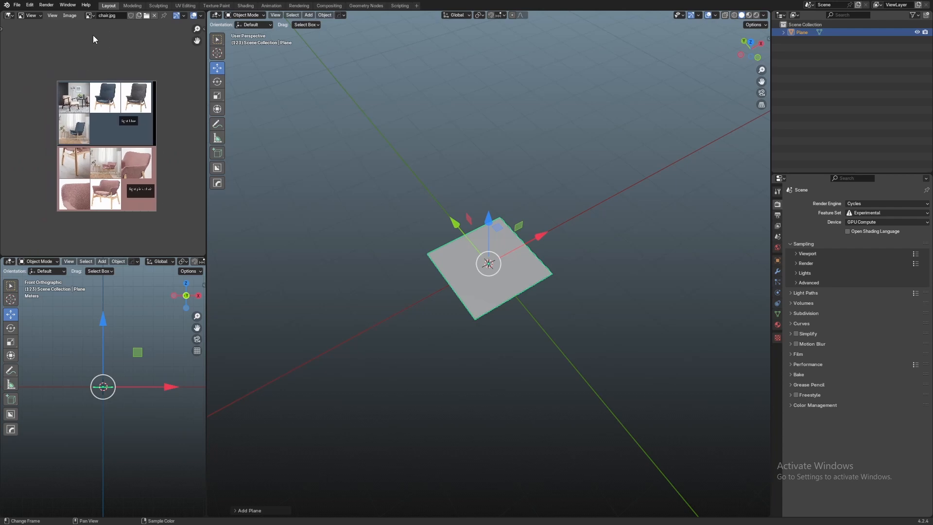
pyautogui.scroll(2, 103, 141)
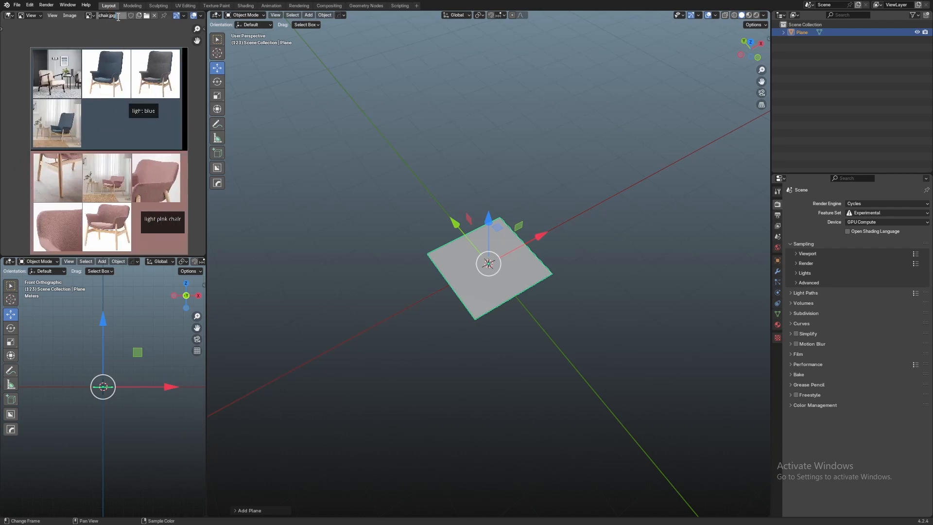
pyautogui.scroll(-2, 103, 140)
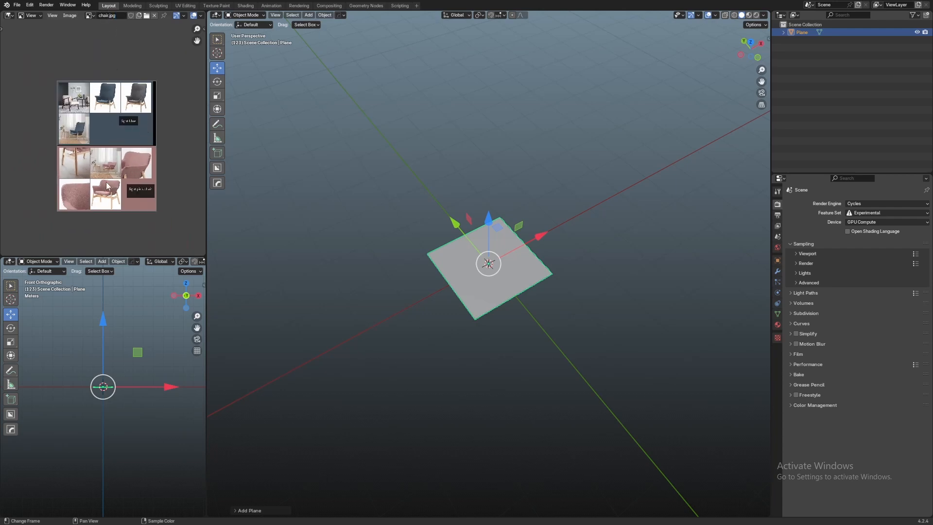
pyautogui.scroll(2, 124, 150)
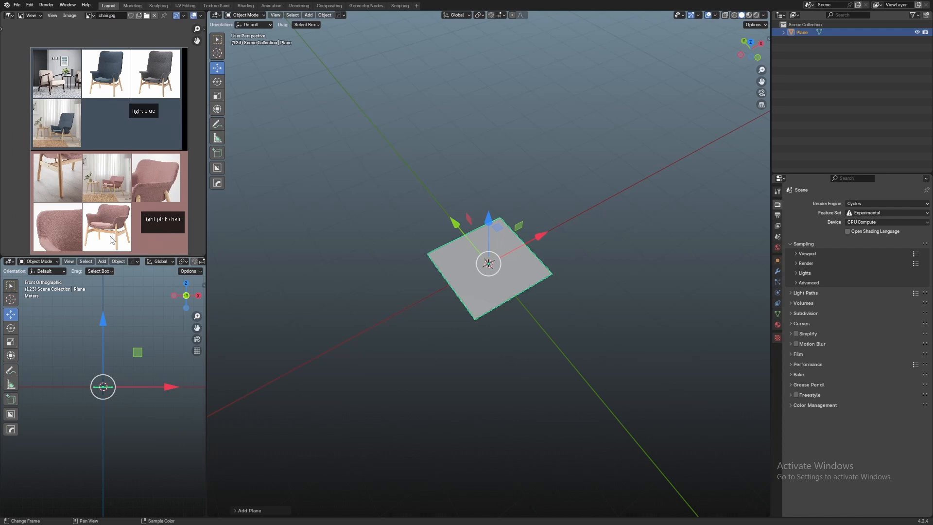
pyautogui.scroll(-3, 127, 159)
pyautogui.scroll(2, 130, 117)
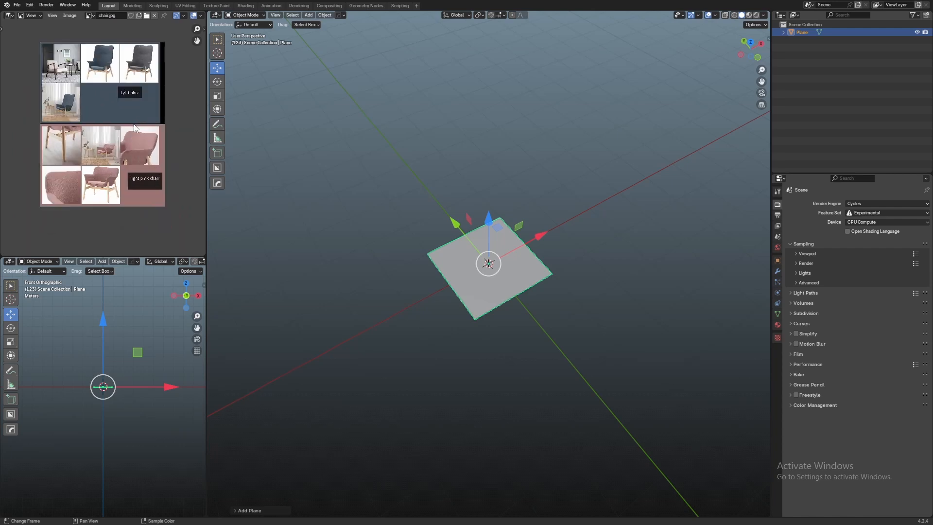
pyautogui.scroll(-1, 121, 144)
# Step: Deselect the plane in the main 3D viewport and inspect its surface up close
pyautogui.click(352, 263)
pyautogui.moveTo(544, 255); pyautogui.dragTo(511, 252)
pyautogui.scroll(4, 511, 252)
pyautogui.moveTo(444, 246); pyautogui.dragTo(497, 250)
pyautogui.scroll(2, 138, 171)
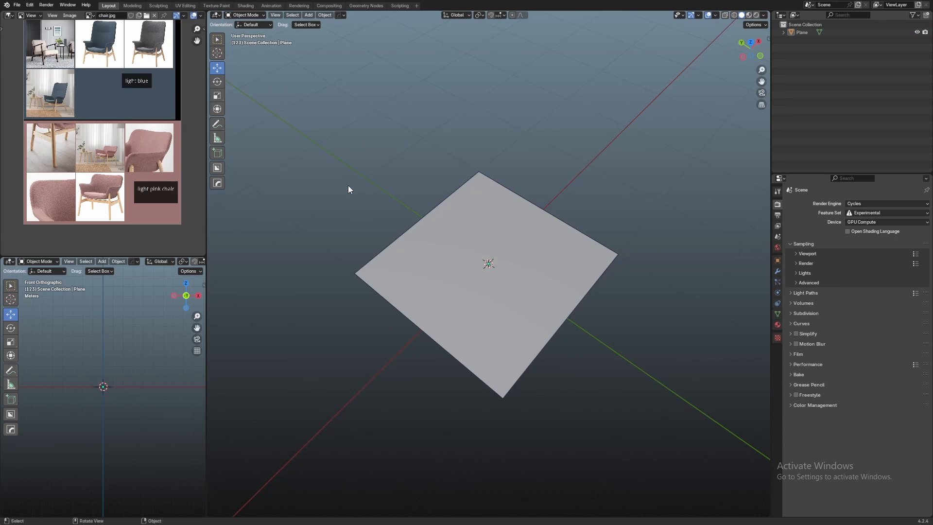
pyautogui.hotkey('alt', 'Tab')
pyautogui.press('super')
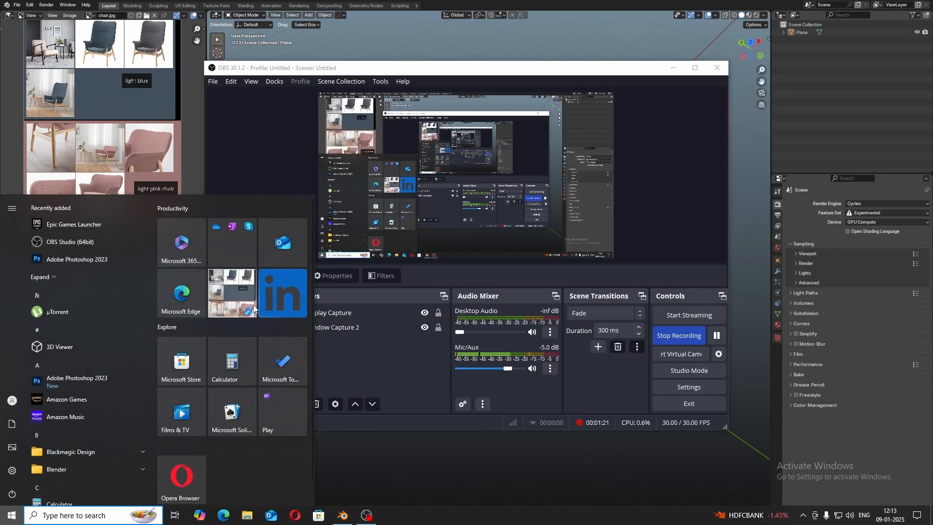
pyautogui.write('p')
pyautogui.click(110, 247)
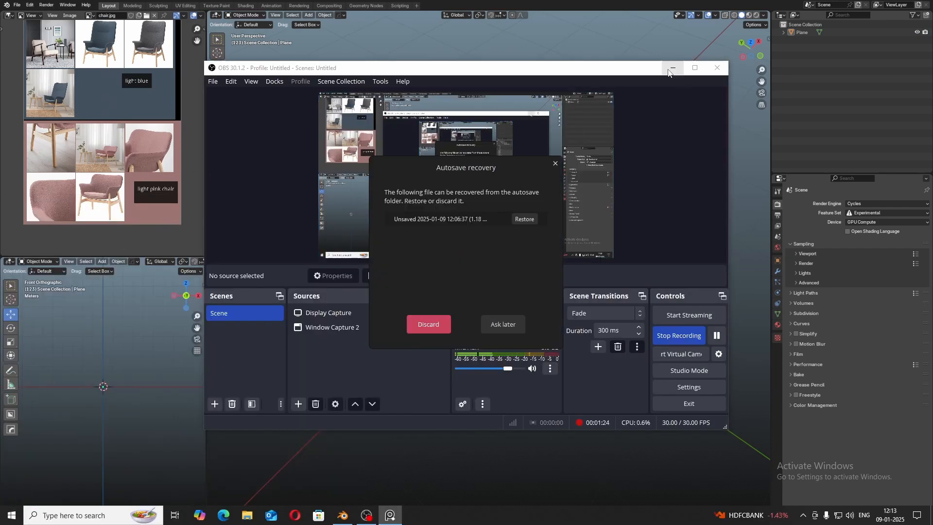
pyautogui.click(421, 320)
pyautogui.click(493, 276)
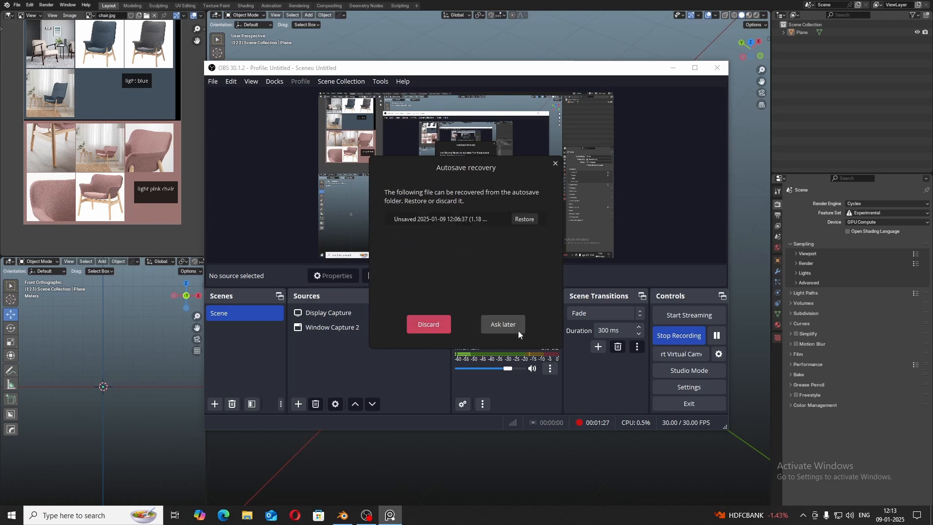
pyautogui.click(523, 219)
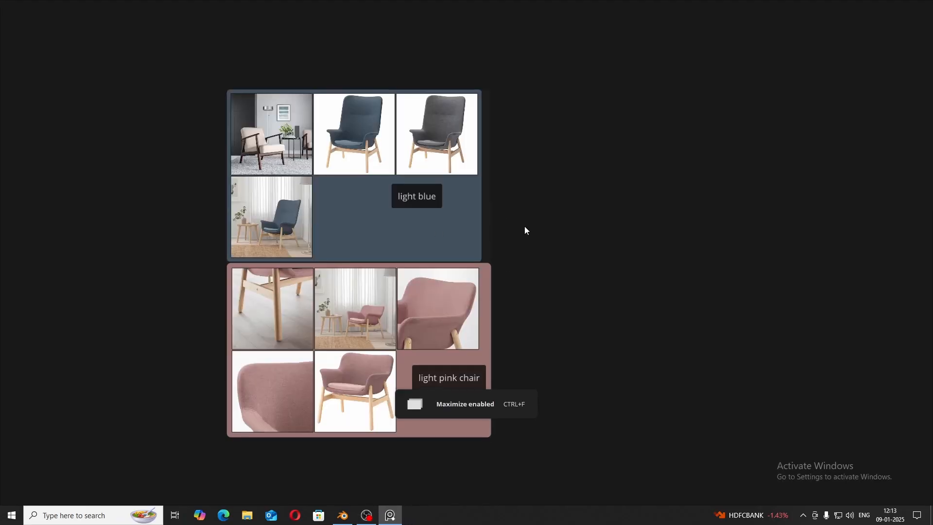
# Step: Look over the restored PureRef board, checking both the light blue and light pink chair groups
pyautogui.scroll(-3, 523, 219)
pyautogui.scroll(3, 613, 200)
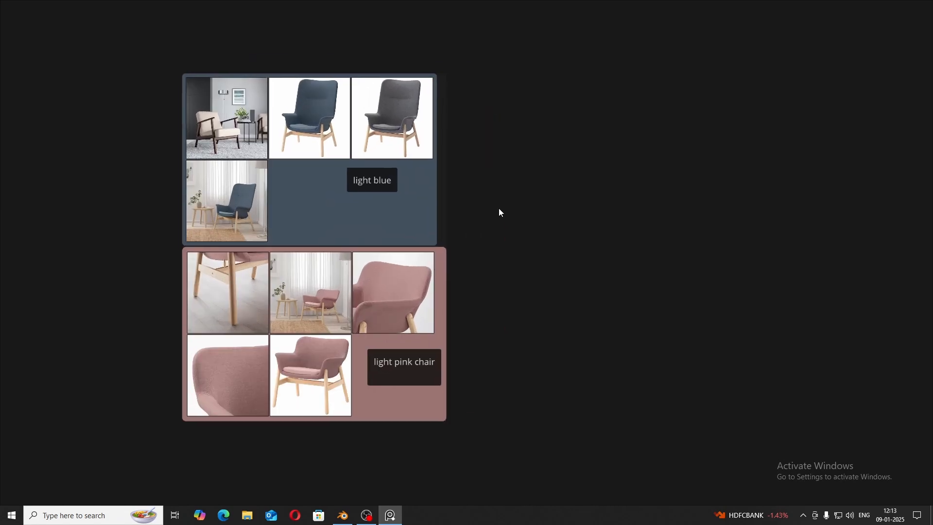
pyautogui.scroll(-2, 423, 199)
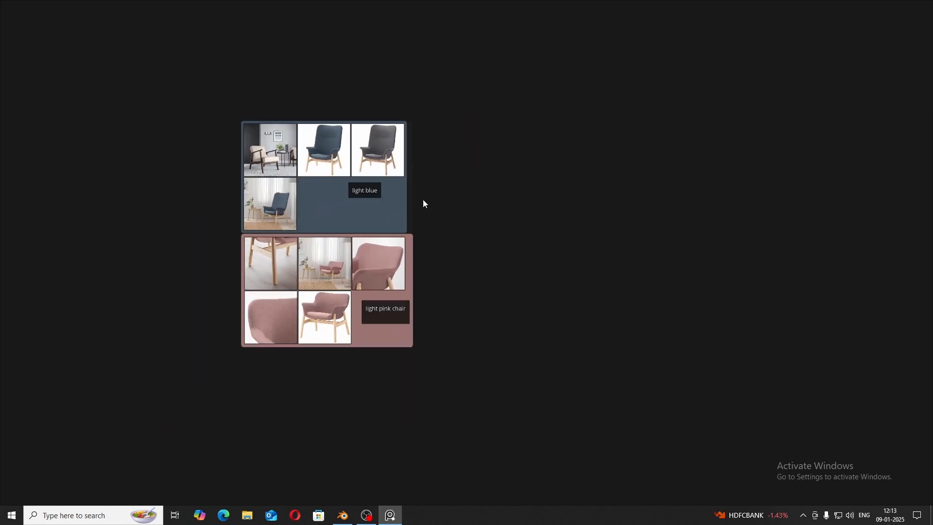
pyautogui.scroll(2, 472, 211)
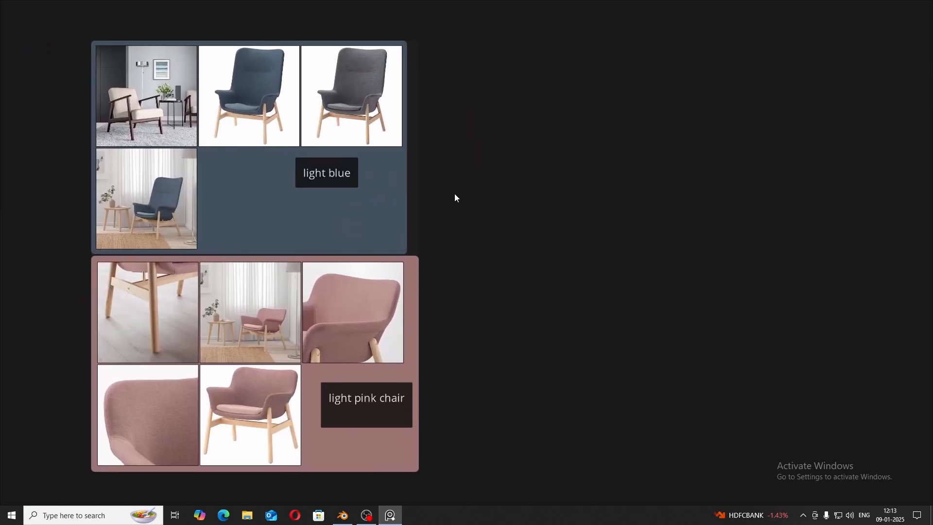
pyautogui.scroll(-2, 475, 194)
pyautogui.scroll(1, 524, 194)
pyautogui.scroll(-2, 537, 209)
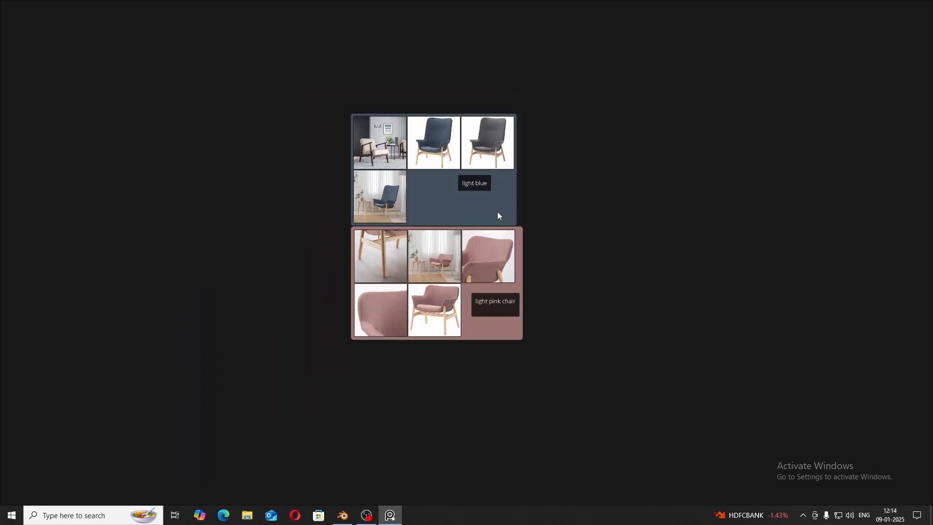
# Step: Turn on the Grayscale option for the canvas and view the chair references without colour
pyautogui.click(498, 213)
pyautogui.scroll(2, 549, 218)
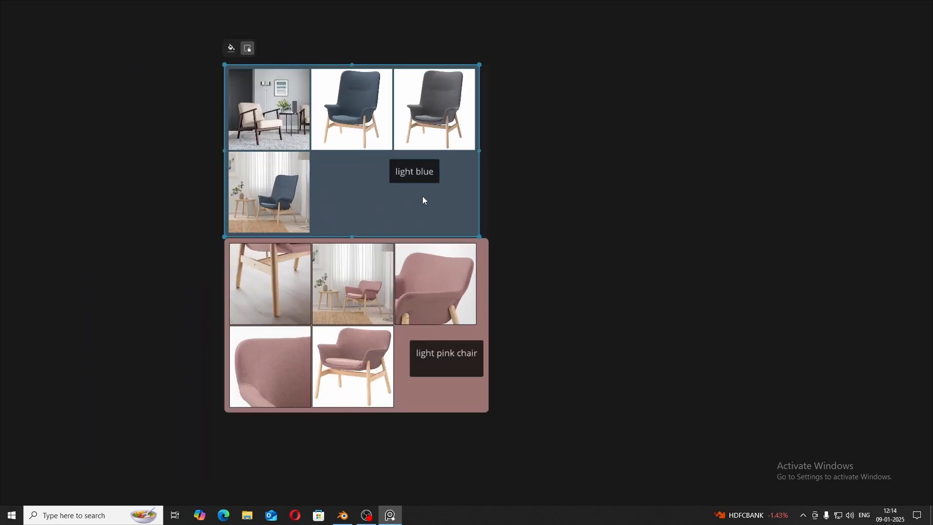
pyautogui.rightClick(423, 221)
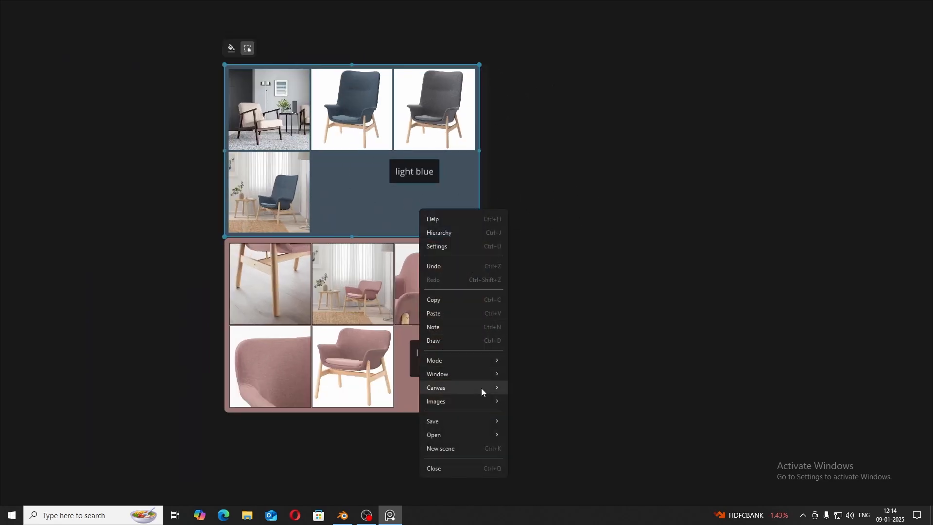
pyautogui.moveTo(480, 420)
pyautogui.moveTo(576, 449)
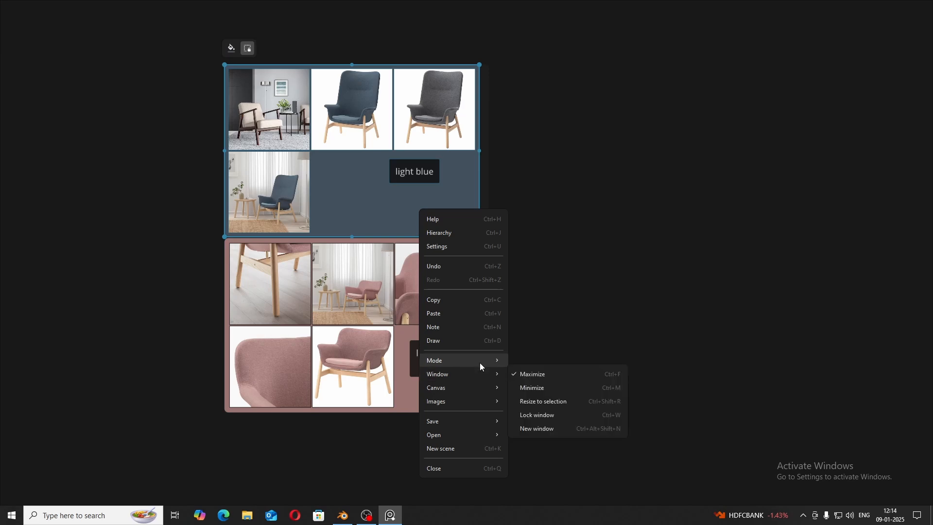
pyautogui.moveTo(469, 387)
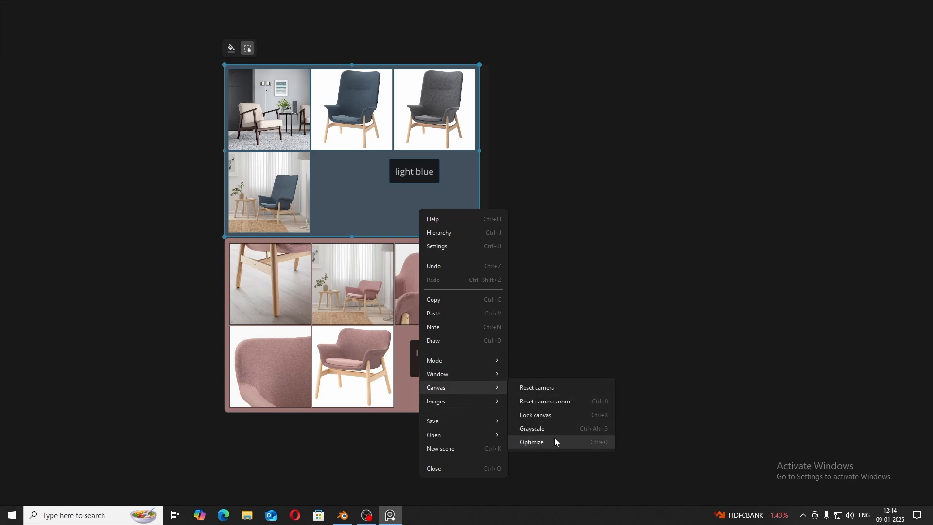
pyautogui.click(591, 433)
pyautogui.scroll(2, 520, 369)
pyautogui.scroll(2, 497, 305)
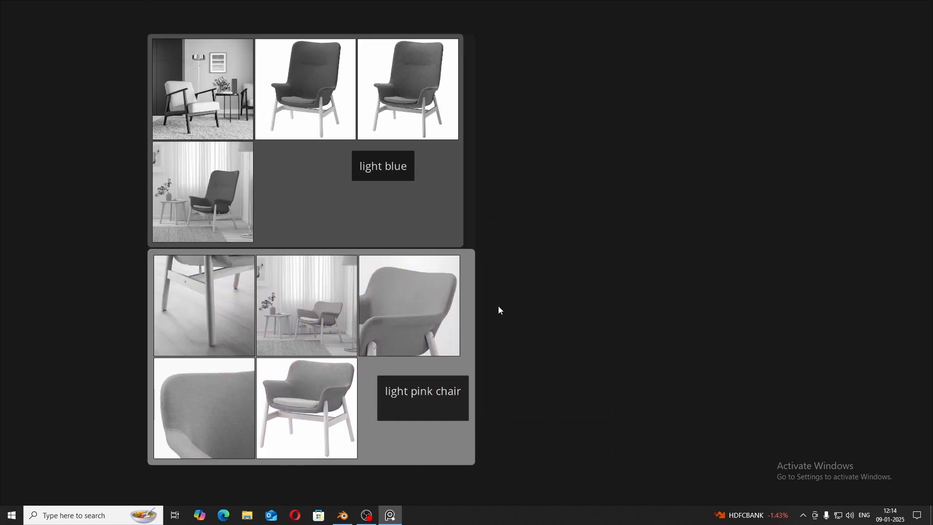
# Step: Turn off the canvas Grayscale option to bring back the colours of the chair references
pyautogui.rightClick(393, 195)
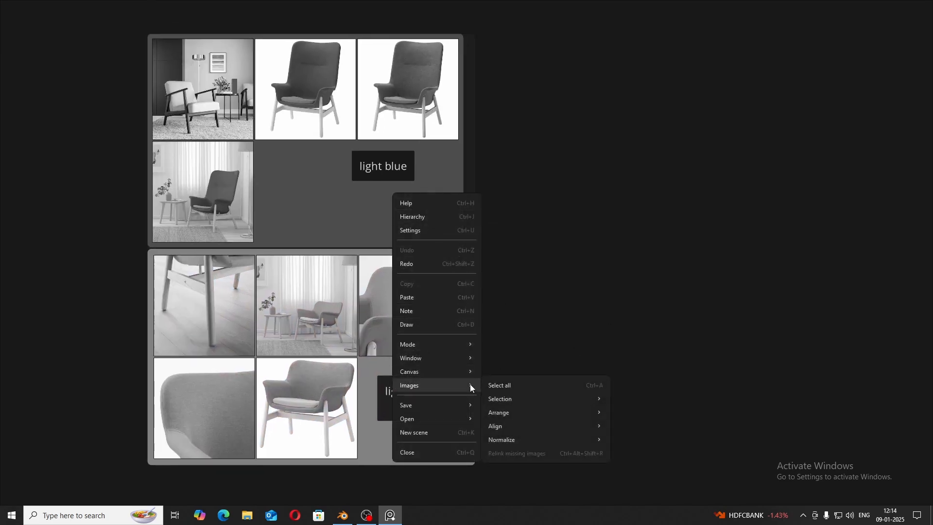
pyautogui.moveTo(433, 369)
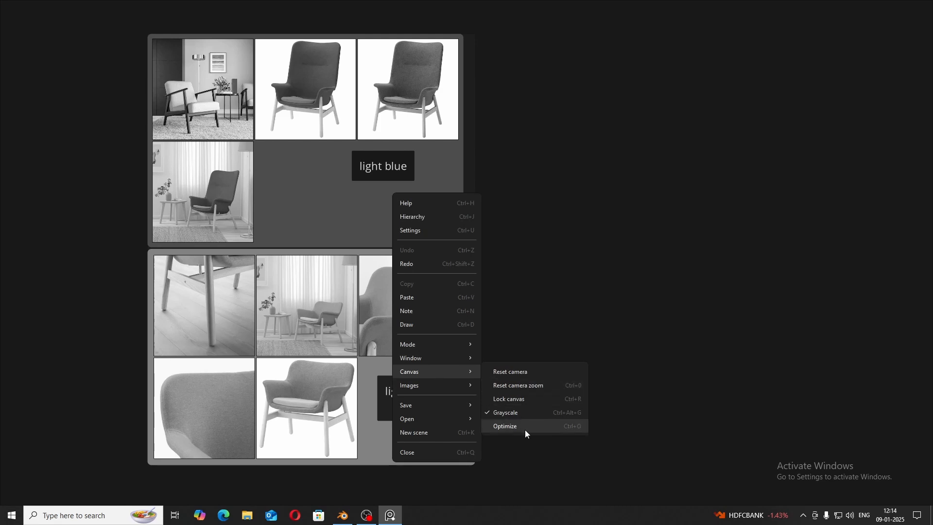
pyautogui.click(535, 417)
# Step: Examine the full-colour chair board, viewing both groups up close and as a whole in the middle of the canvas
pyautogui.scroll(-3, 520, 308)
pyautogui.scroll(4, 558, 273)
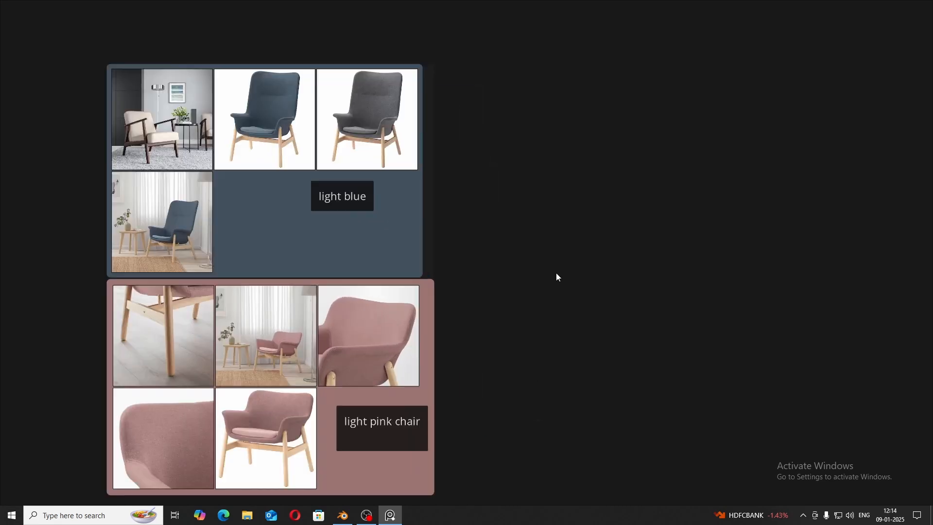
pyautogui.moveTo(559, 273); pyautogui.dragTo(663, 259)
pyautogui.scroll(-2, 663, 260)
pyautogui.moveTo(525, 279); pyautogui.dragTo(583, 281)
pyautogui.scroll(2, 731, 301)
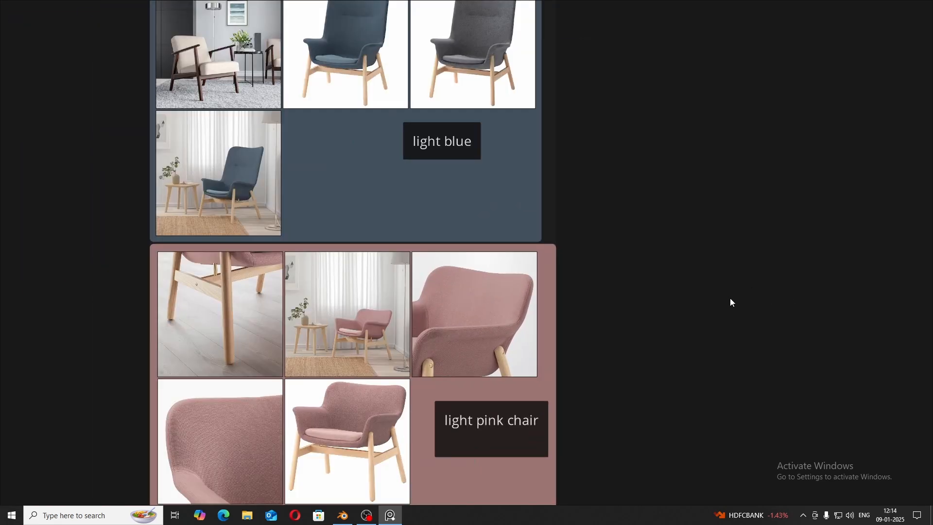
pyautogui.scroll(-1, 646, 271)
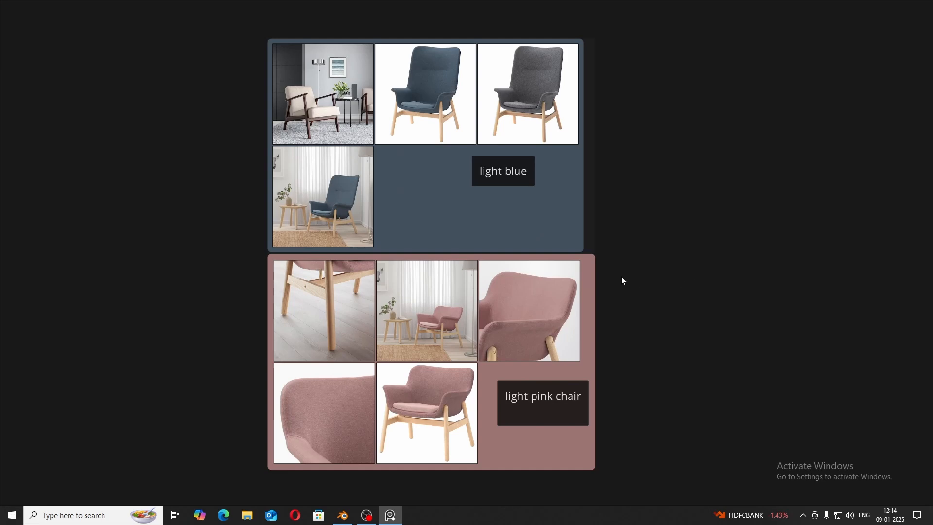
pyautogui.moveTo(647, 277); pyautogui.dragTo(672, 283)
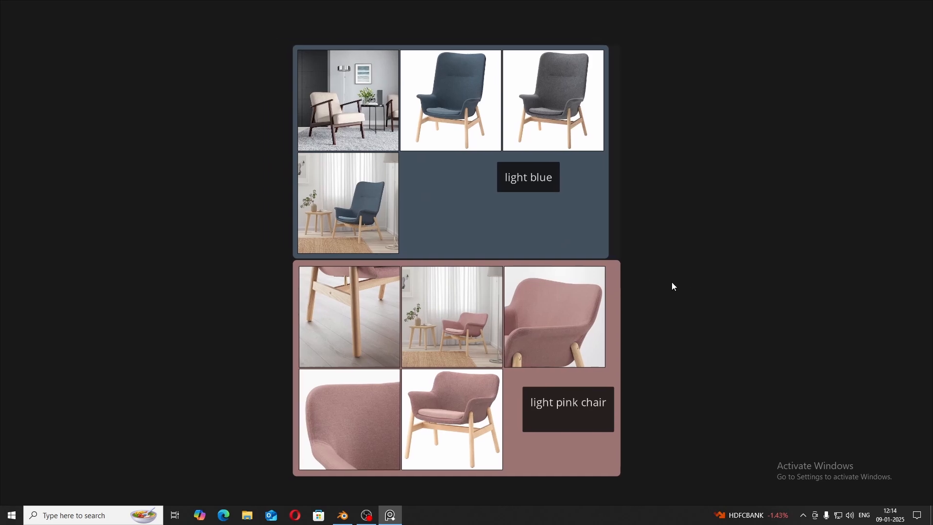
pyautogui.scroll(2, 675, 282)
pyautogui.scroll(-2, 659, 265)
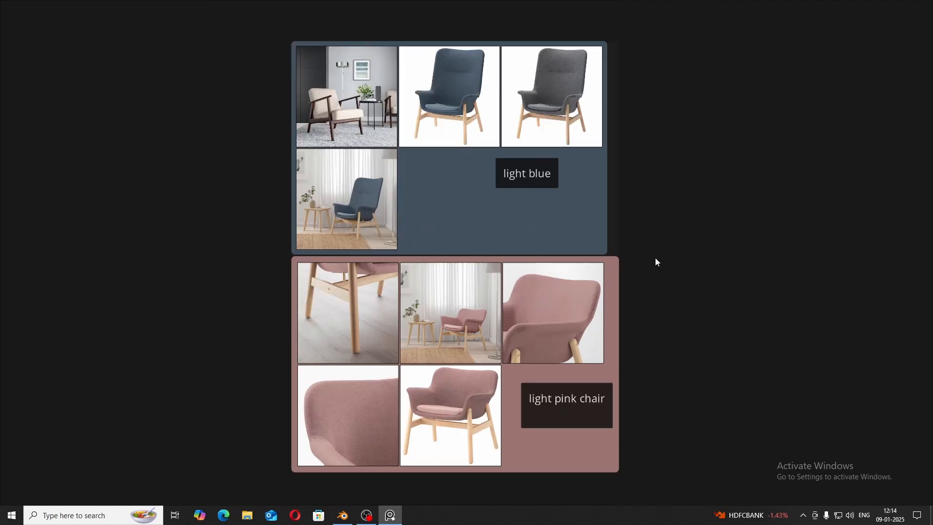
pyautogui.moveTo(679, 264); pyautogui.dragTo(690, 270)
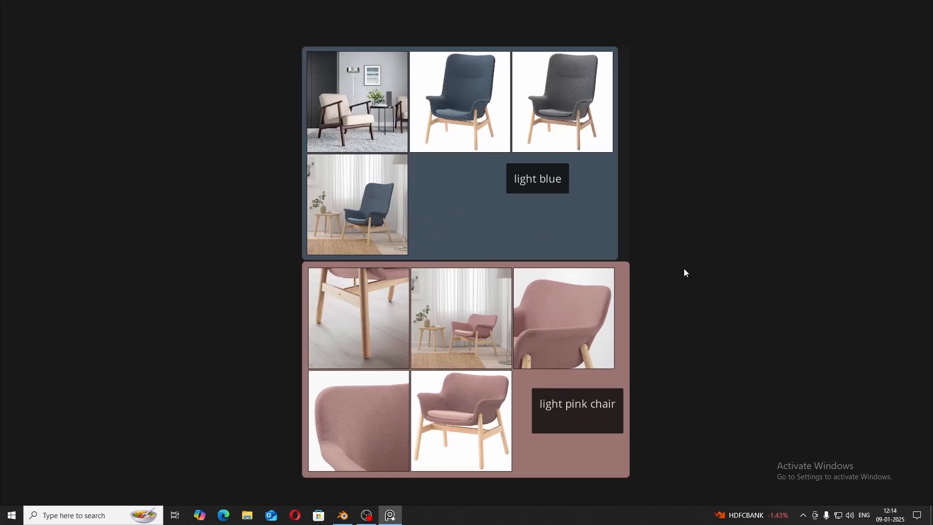